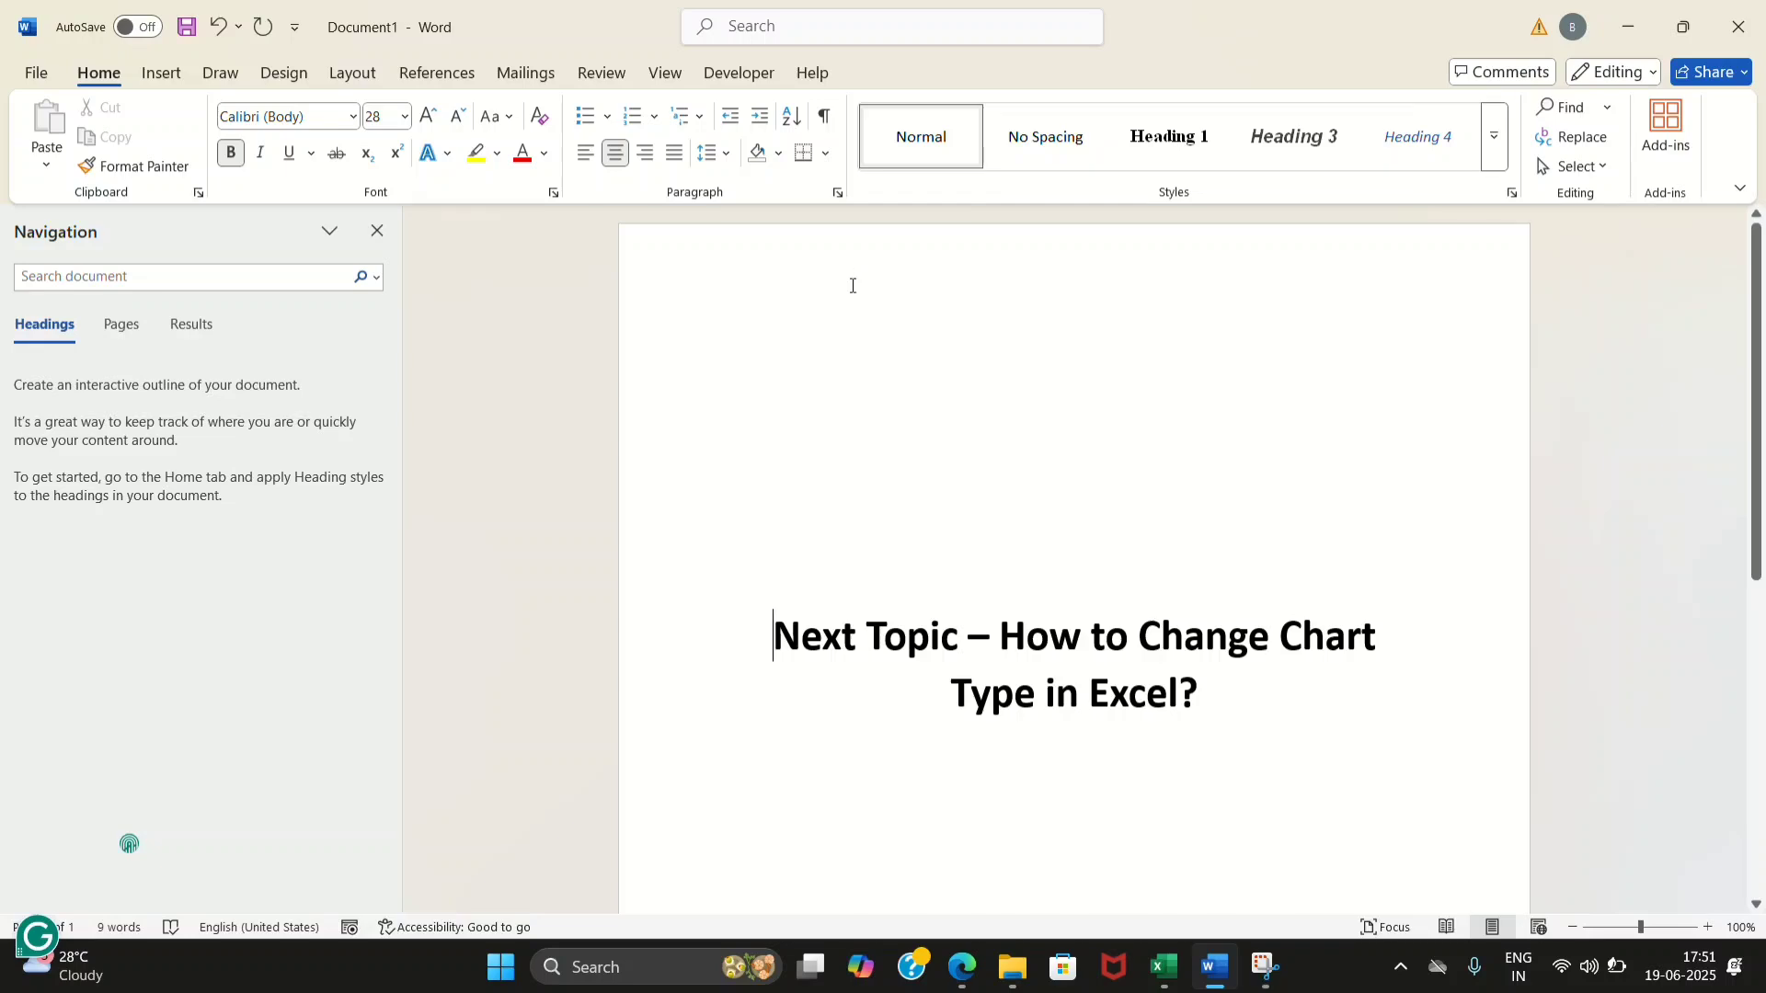
Switch to the Excel workbook and look over the income statement table in A2:D21
click(1176, 982)
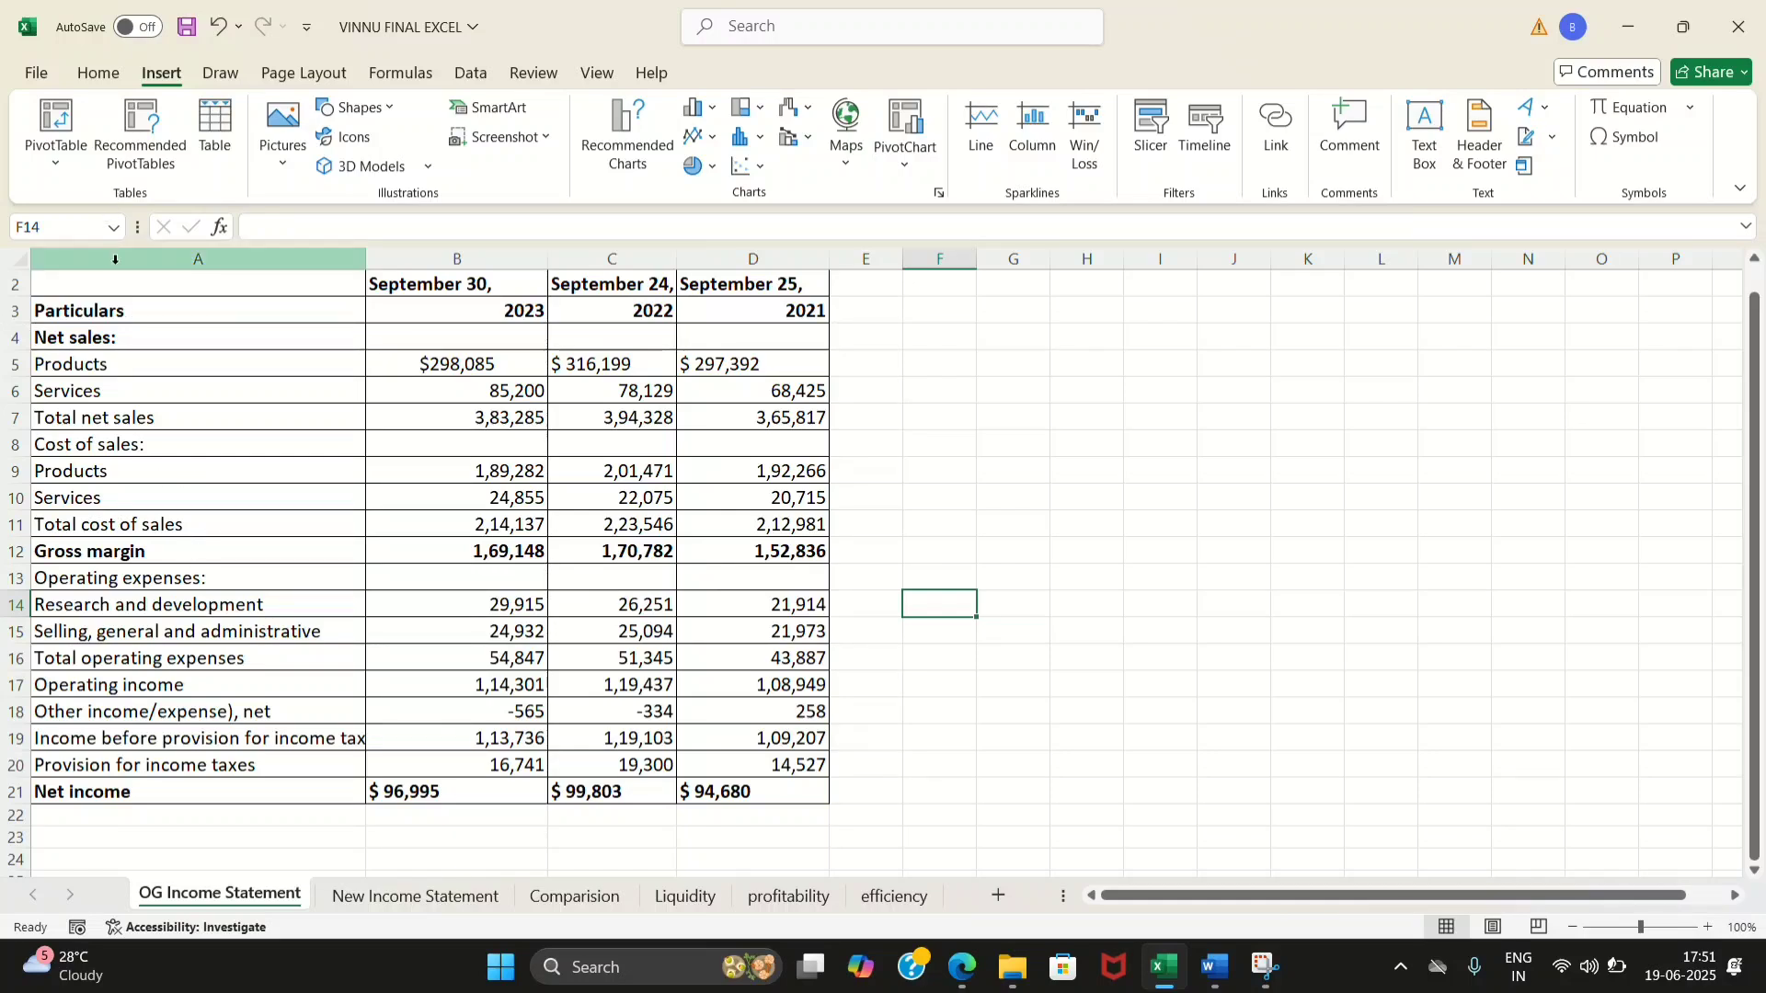
drag(137, 287, 763, 799)
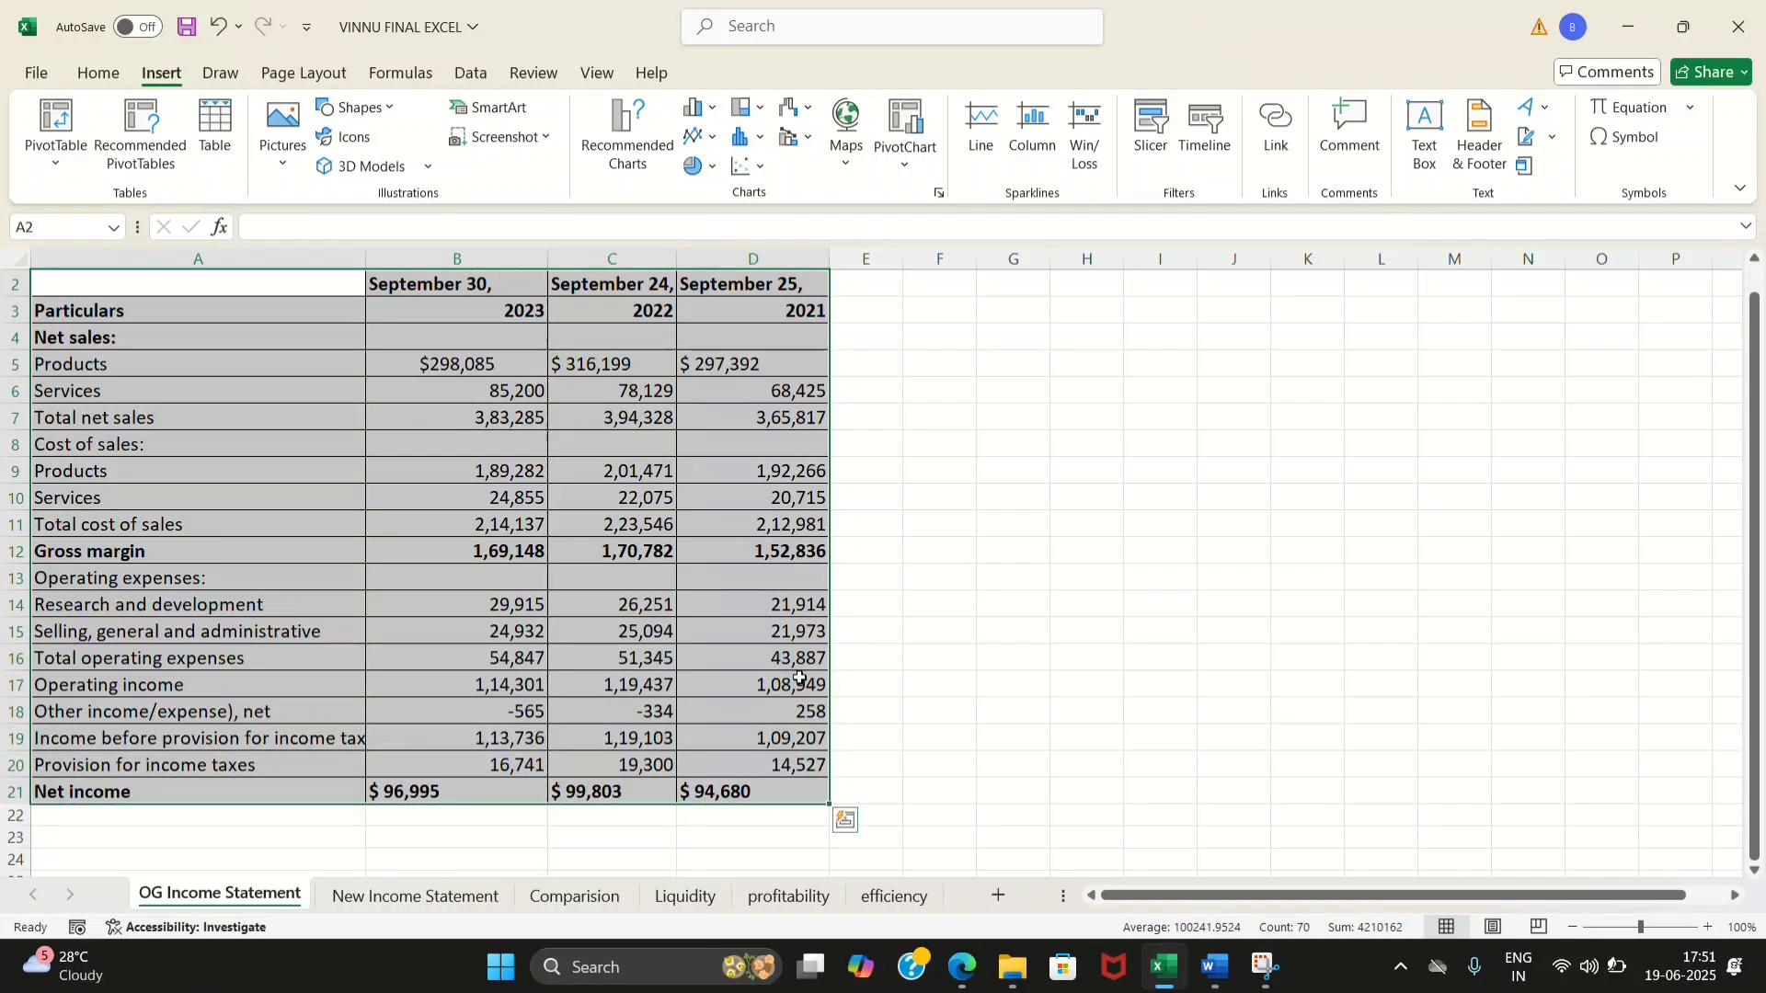
click(409, 445)
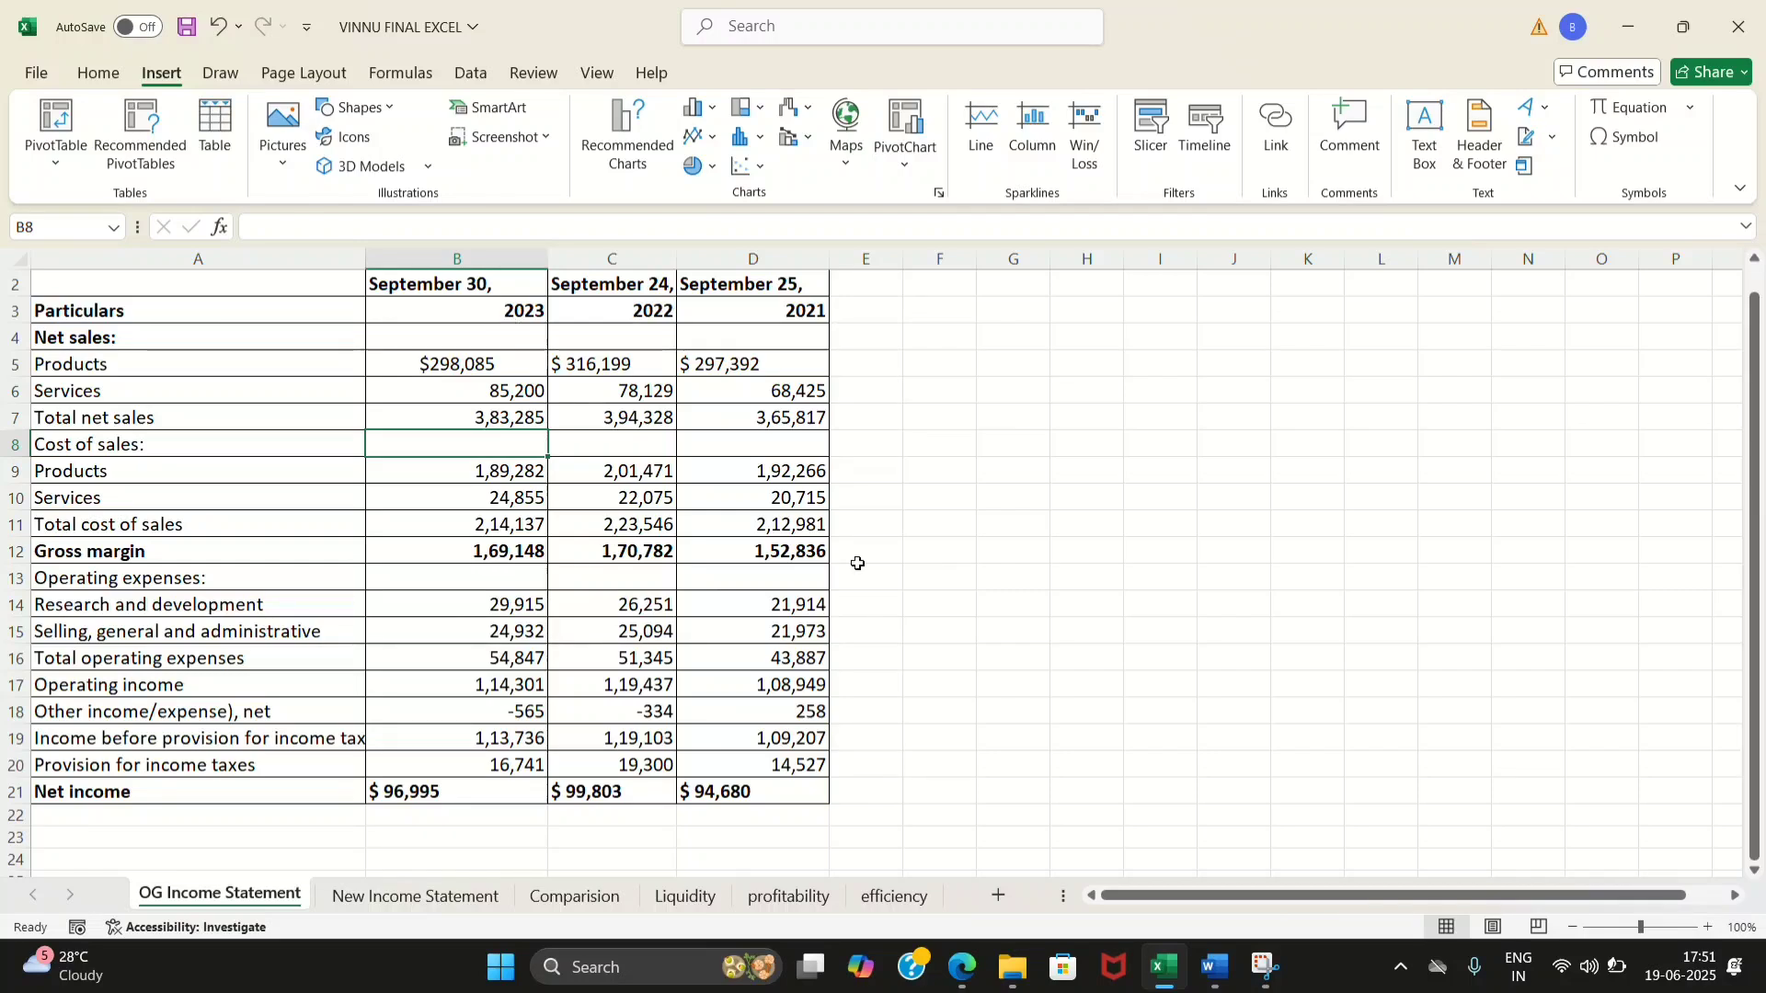
click(1313, 398)
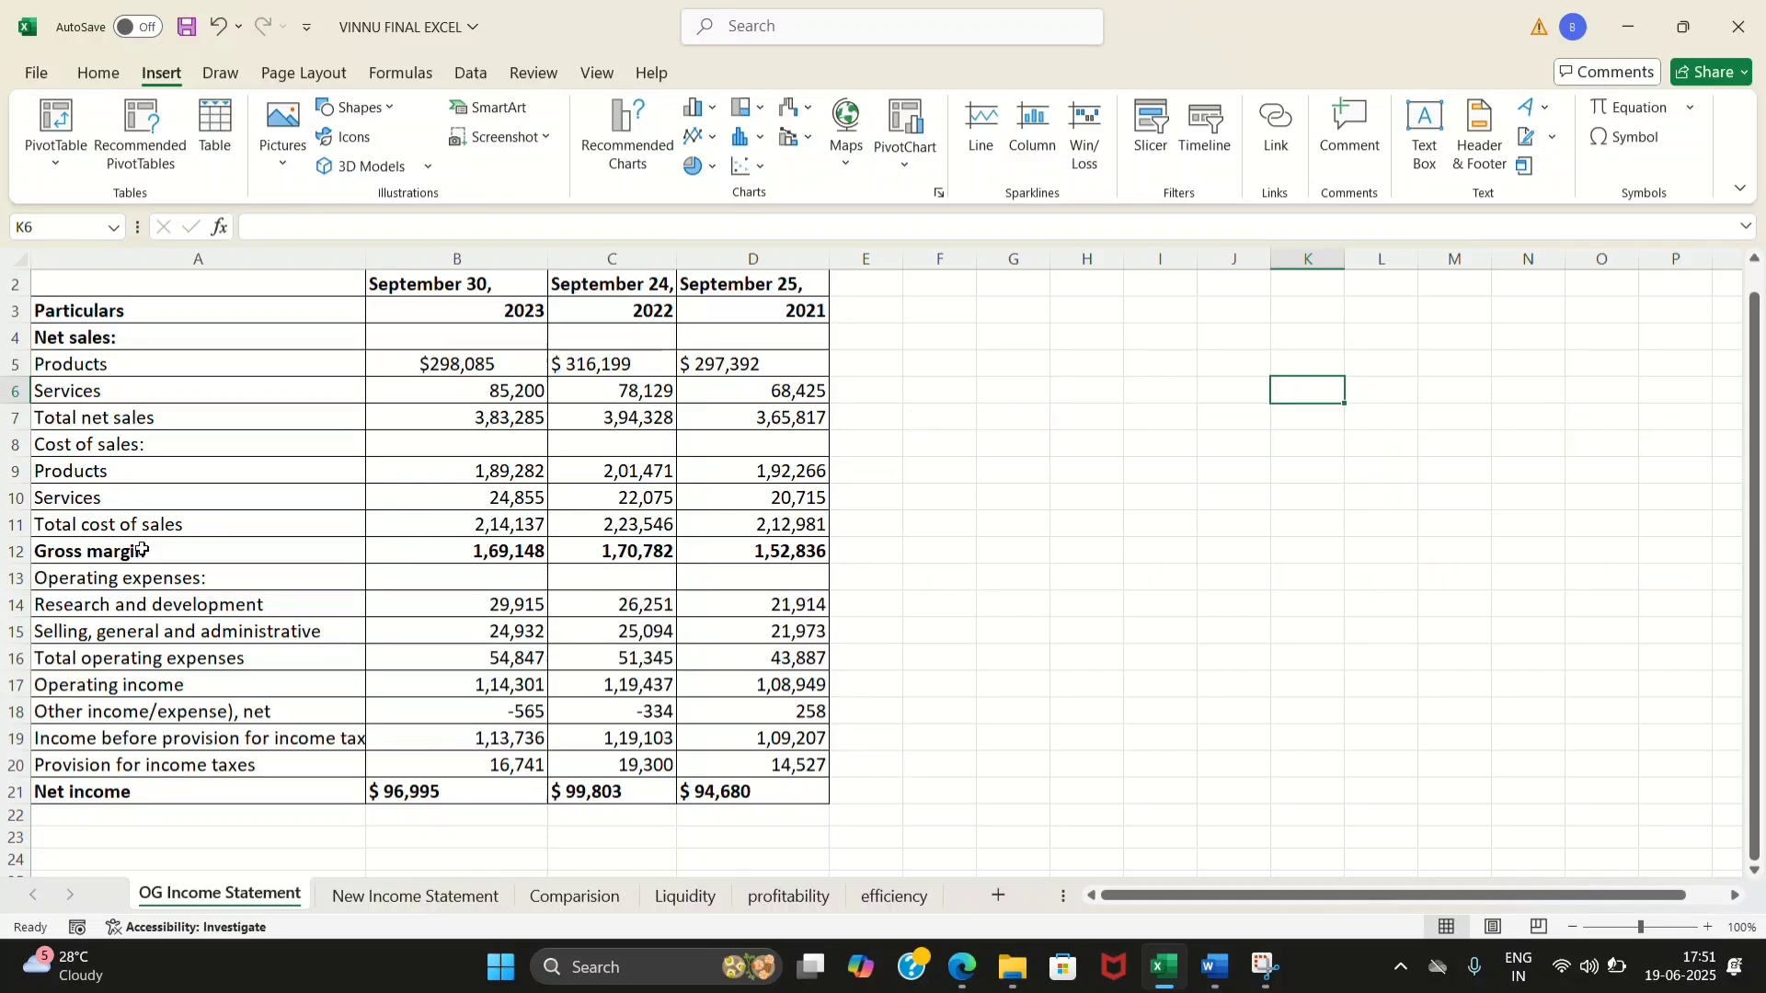
Select the Gross margin row A12:D12 together with the year headings in B3:D3
drag(141, 550, 699, 552)
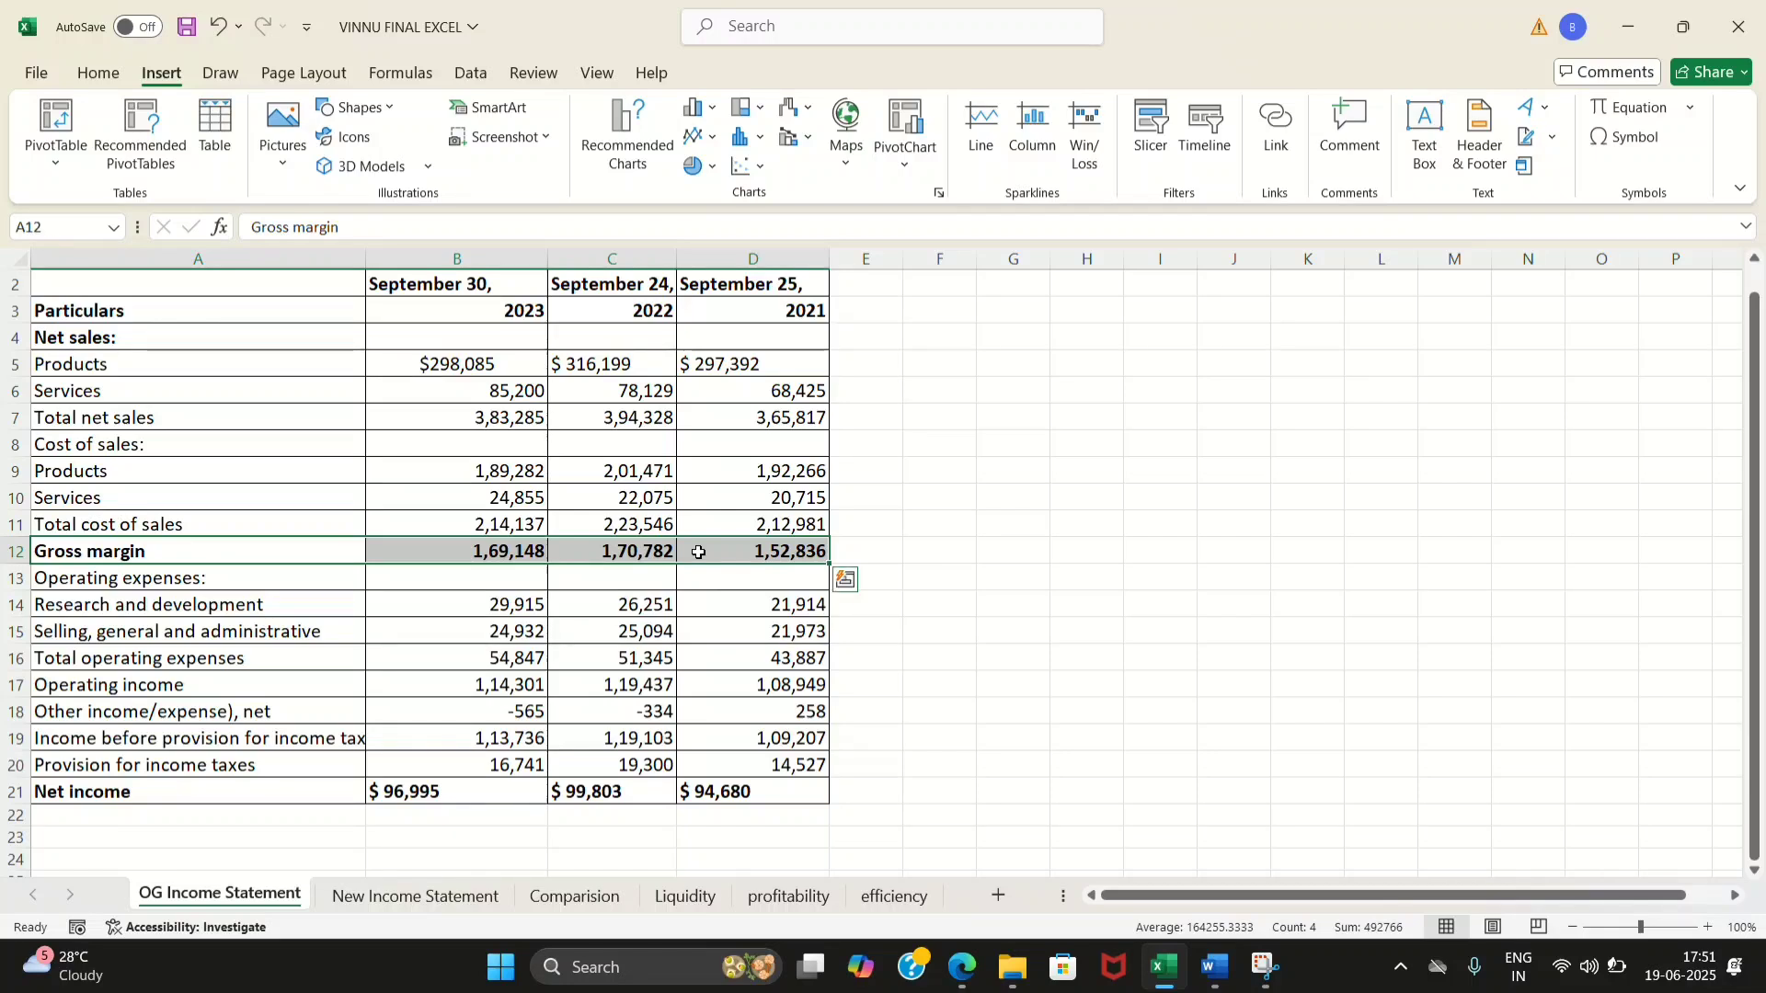
ctrl+click(483, 315)
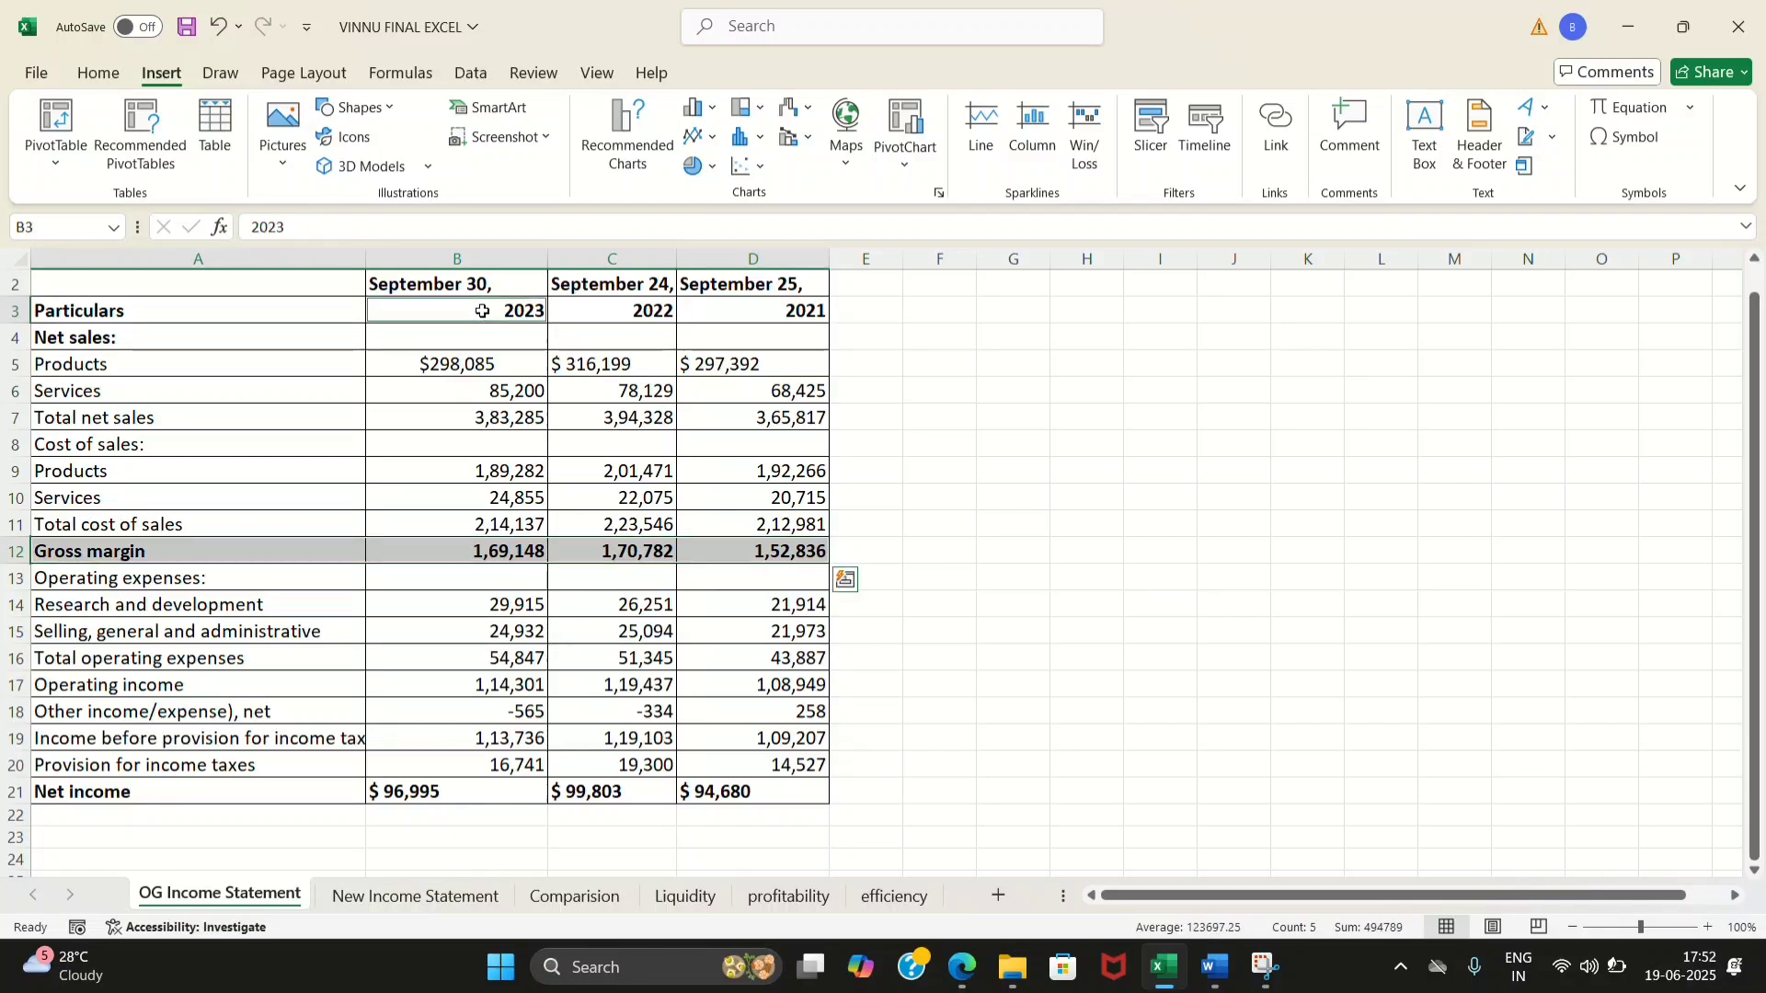
drag(481, 310, 754, 310)
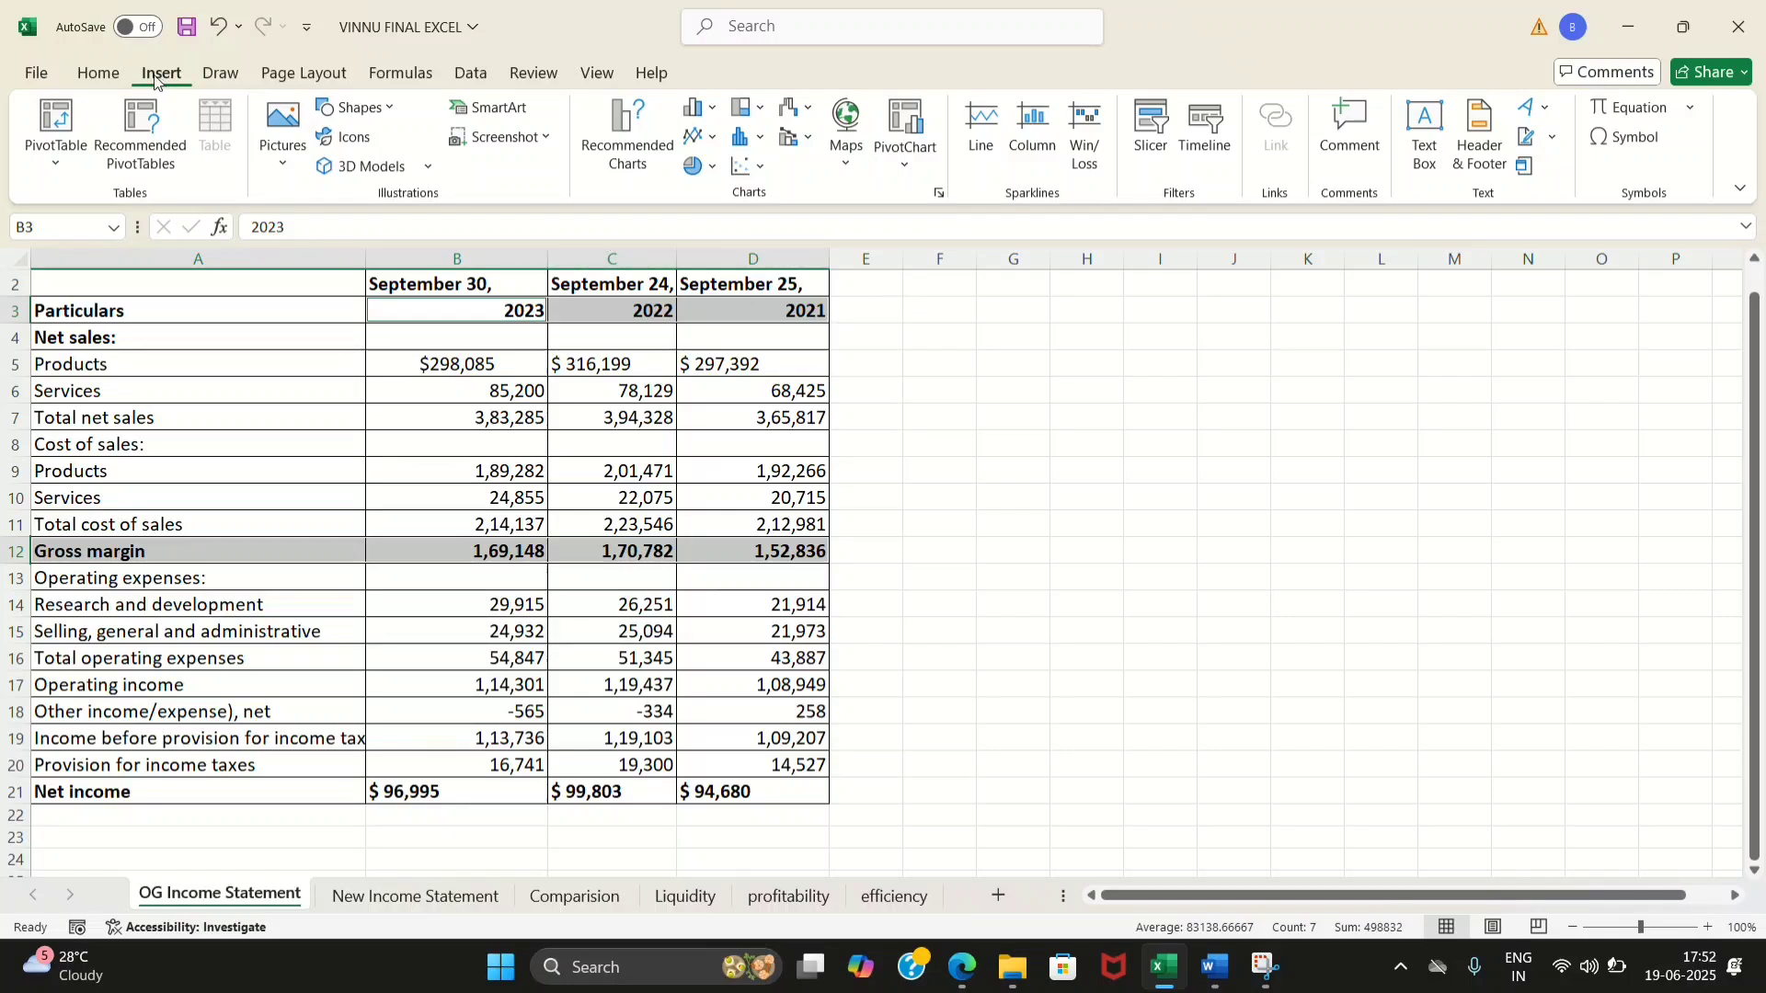
Insert a Clustered Column chart from the selected cells and place it in the empty area beside the table
click(99, 77)
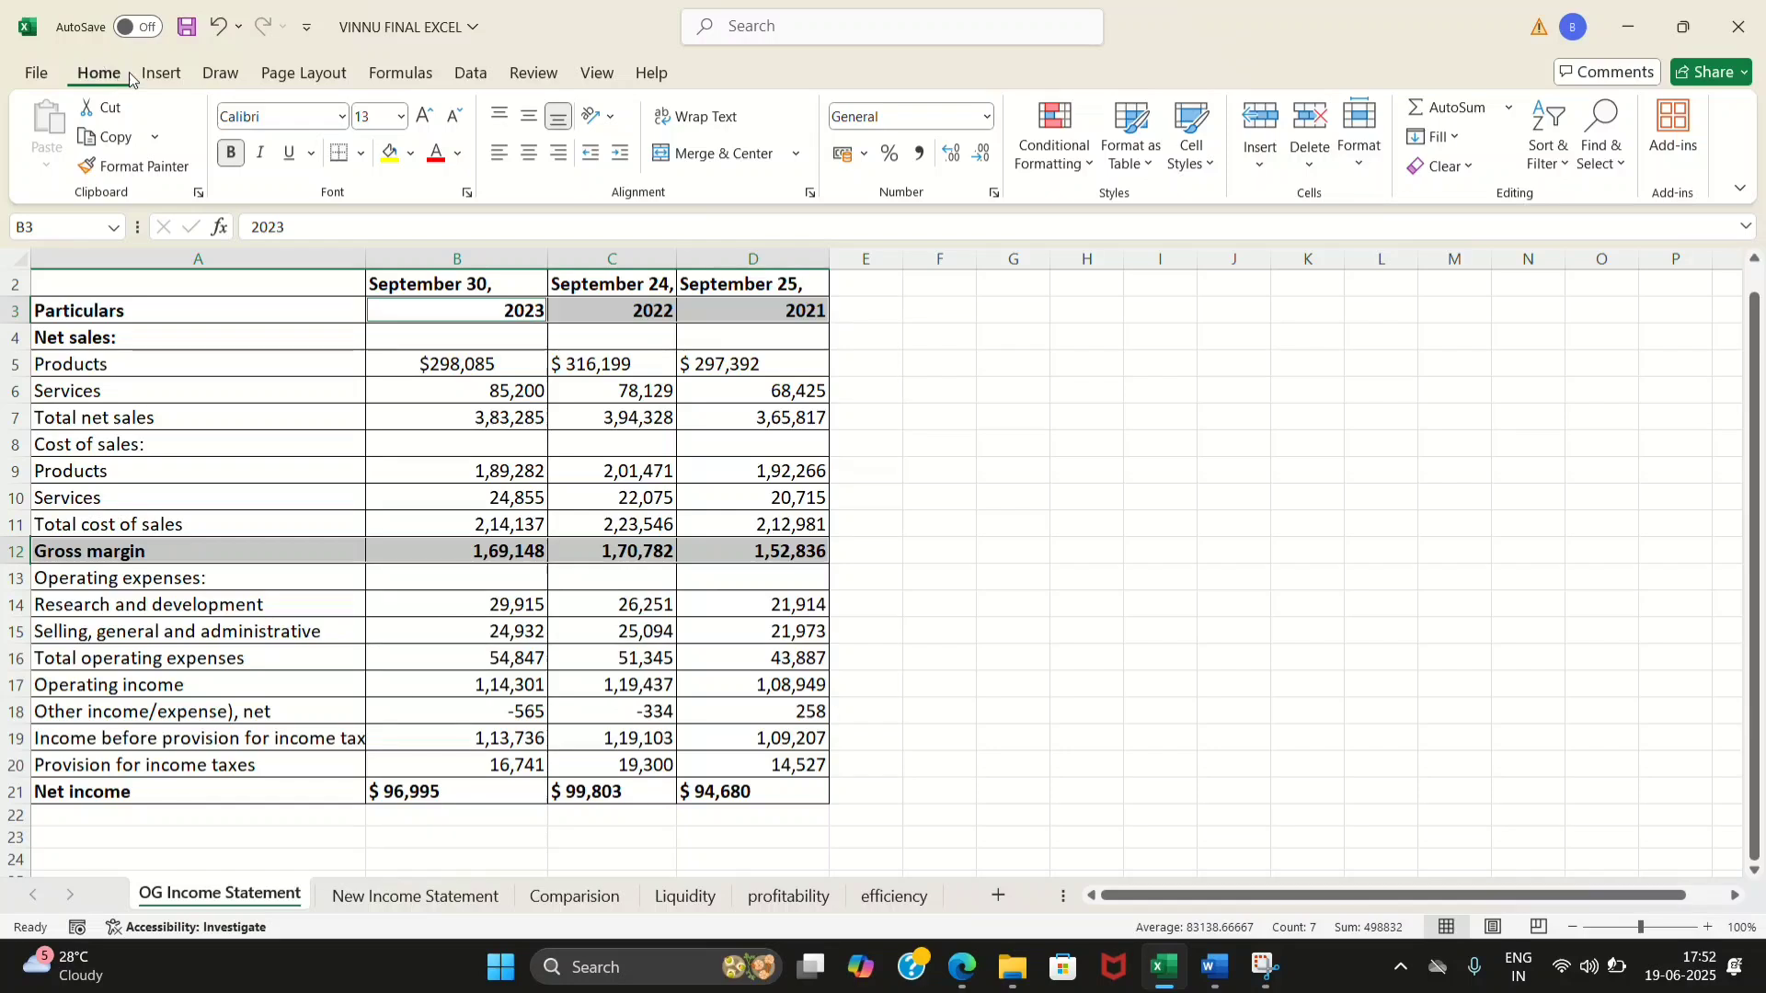
click(162, 76)
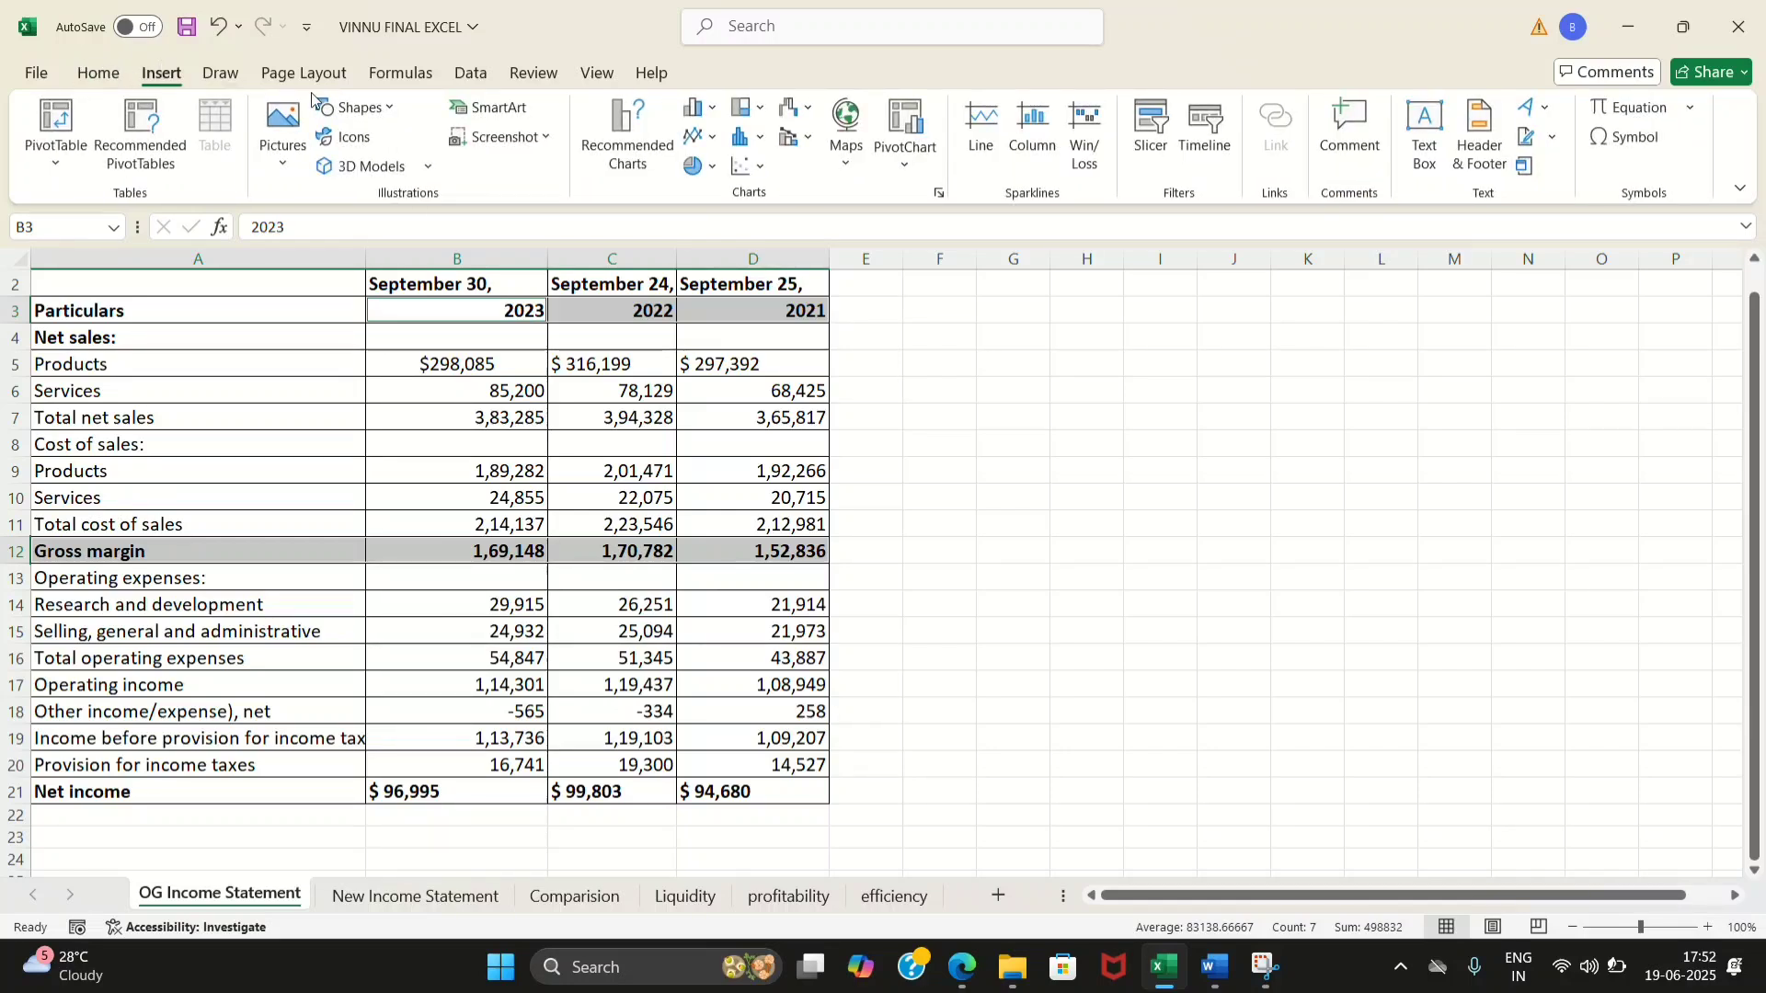
click(625, 137)
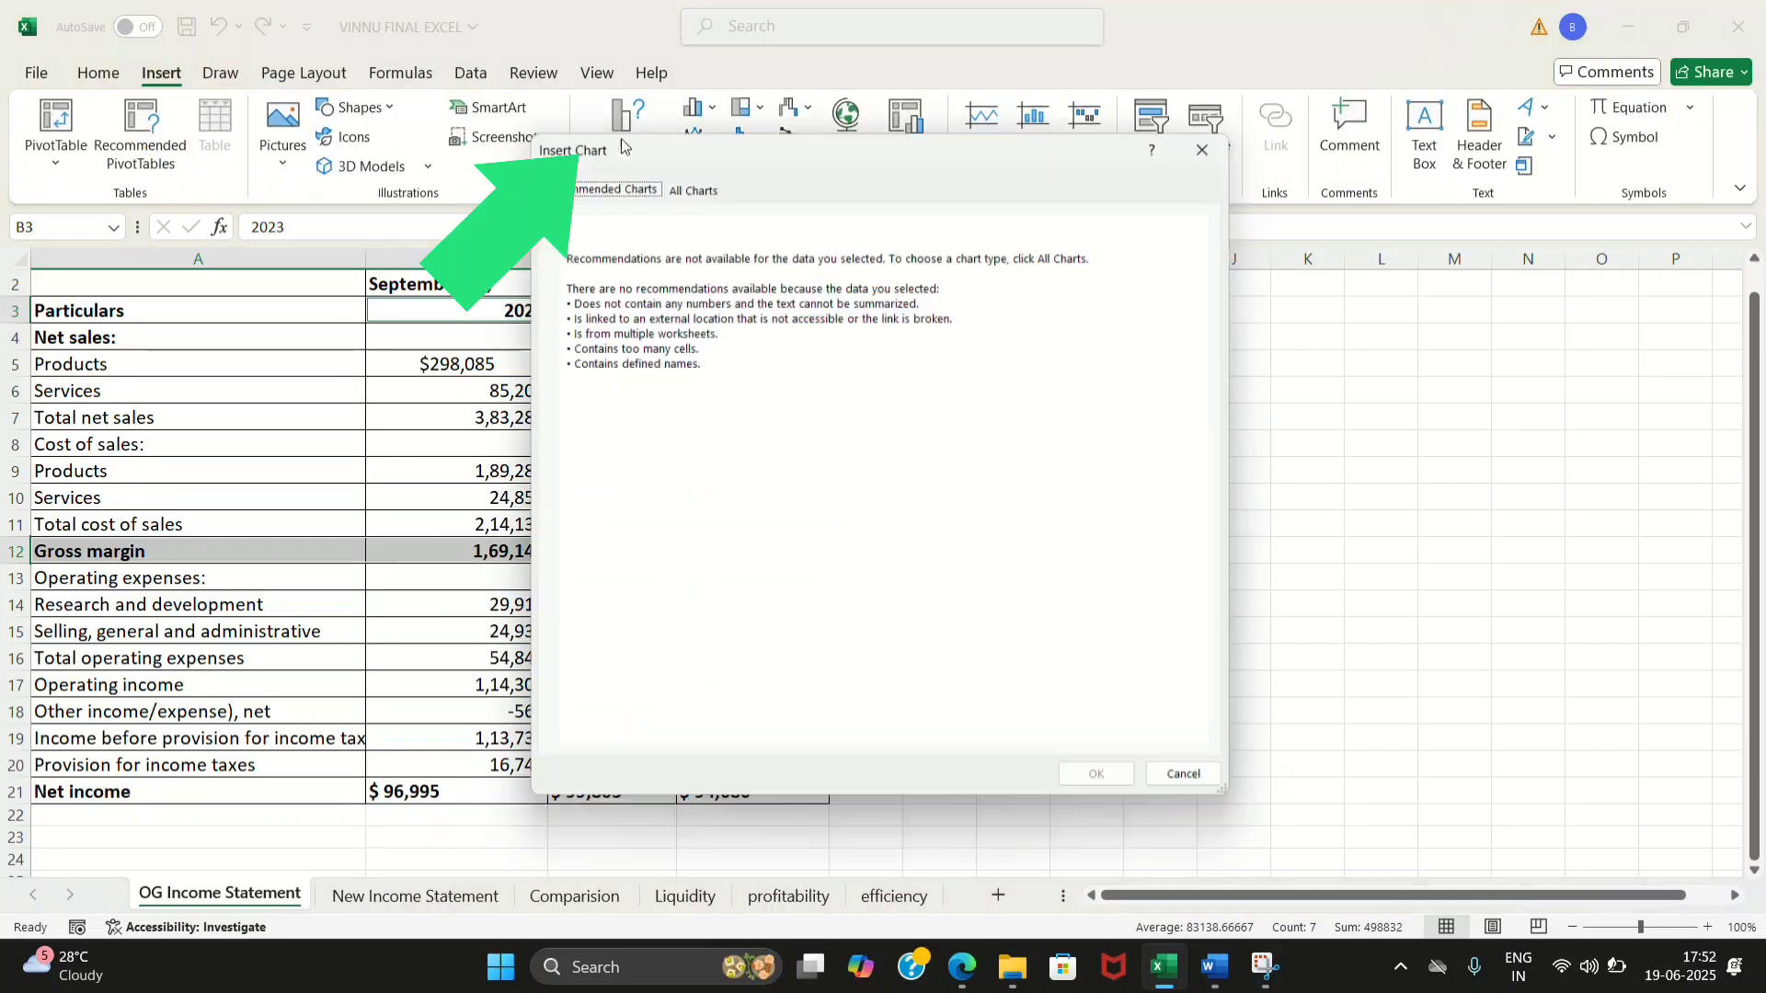
click(701, 182)
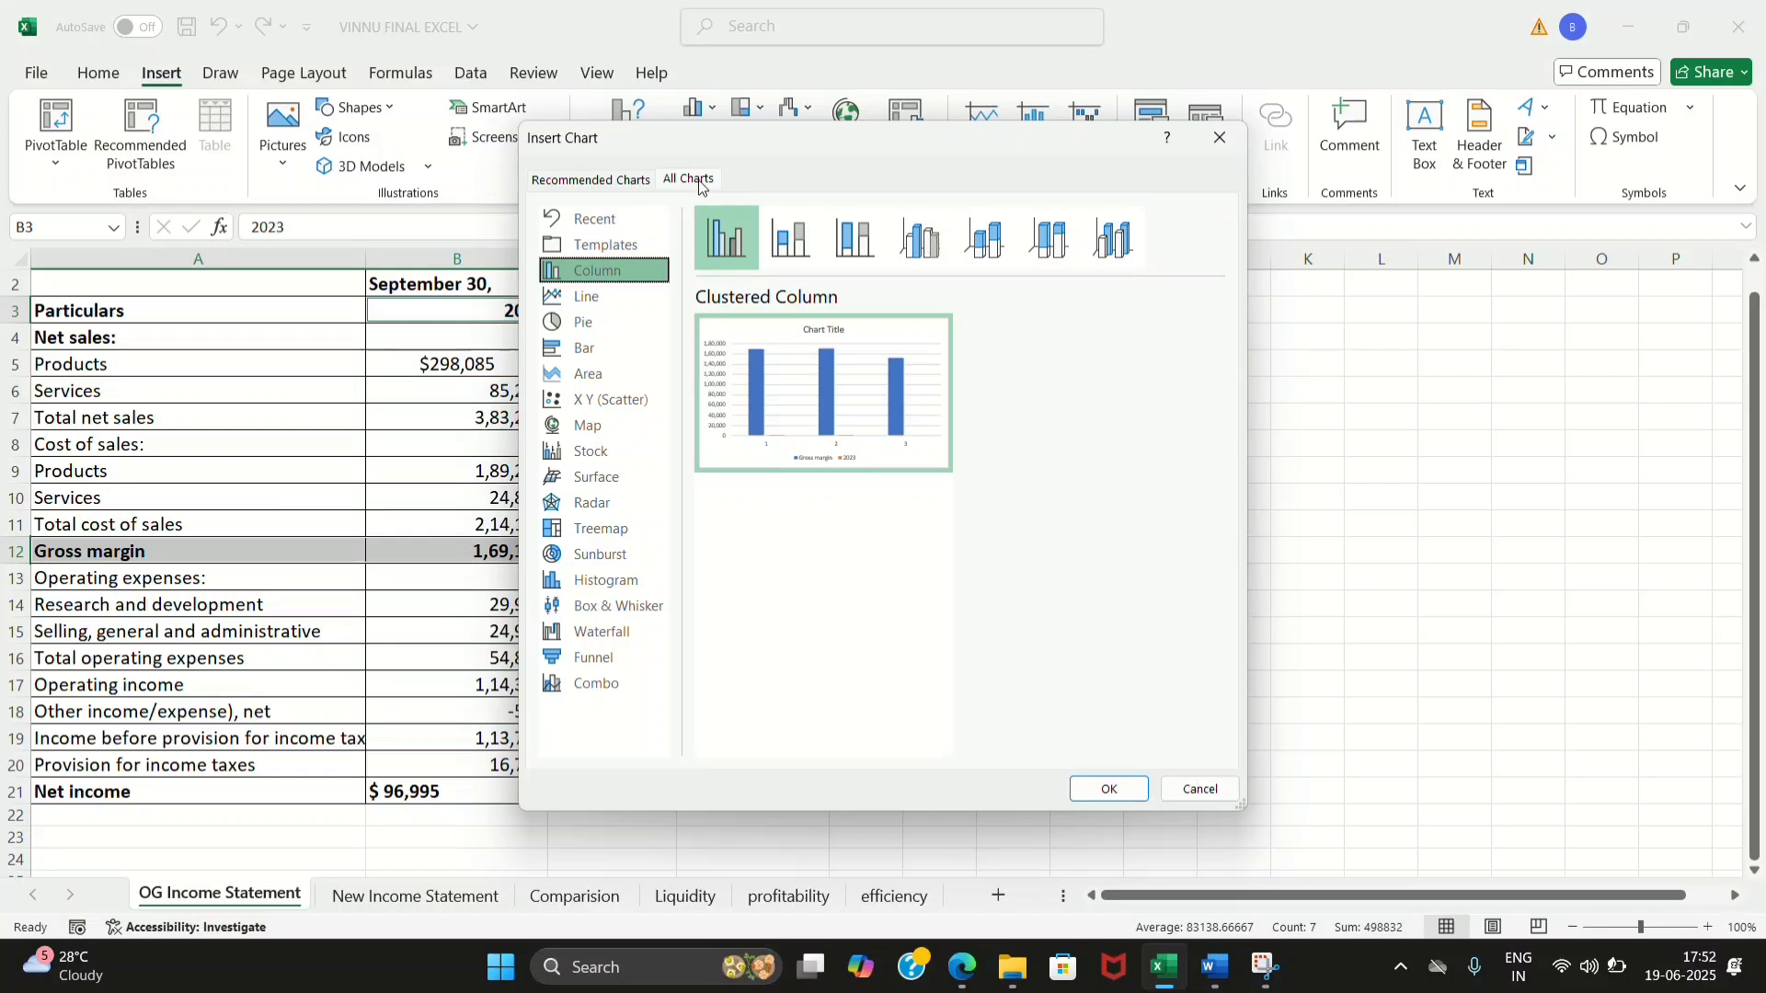
click(790, 237)
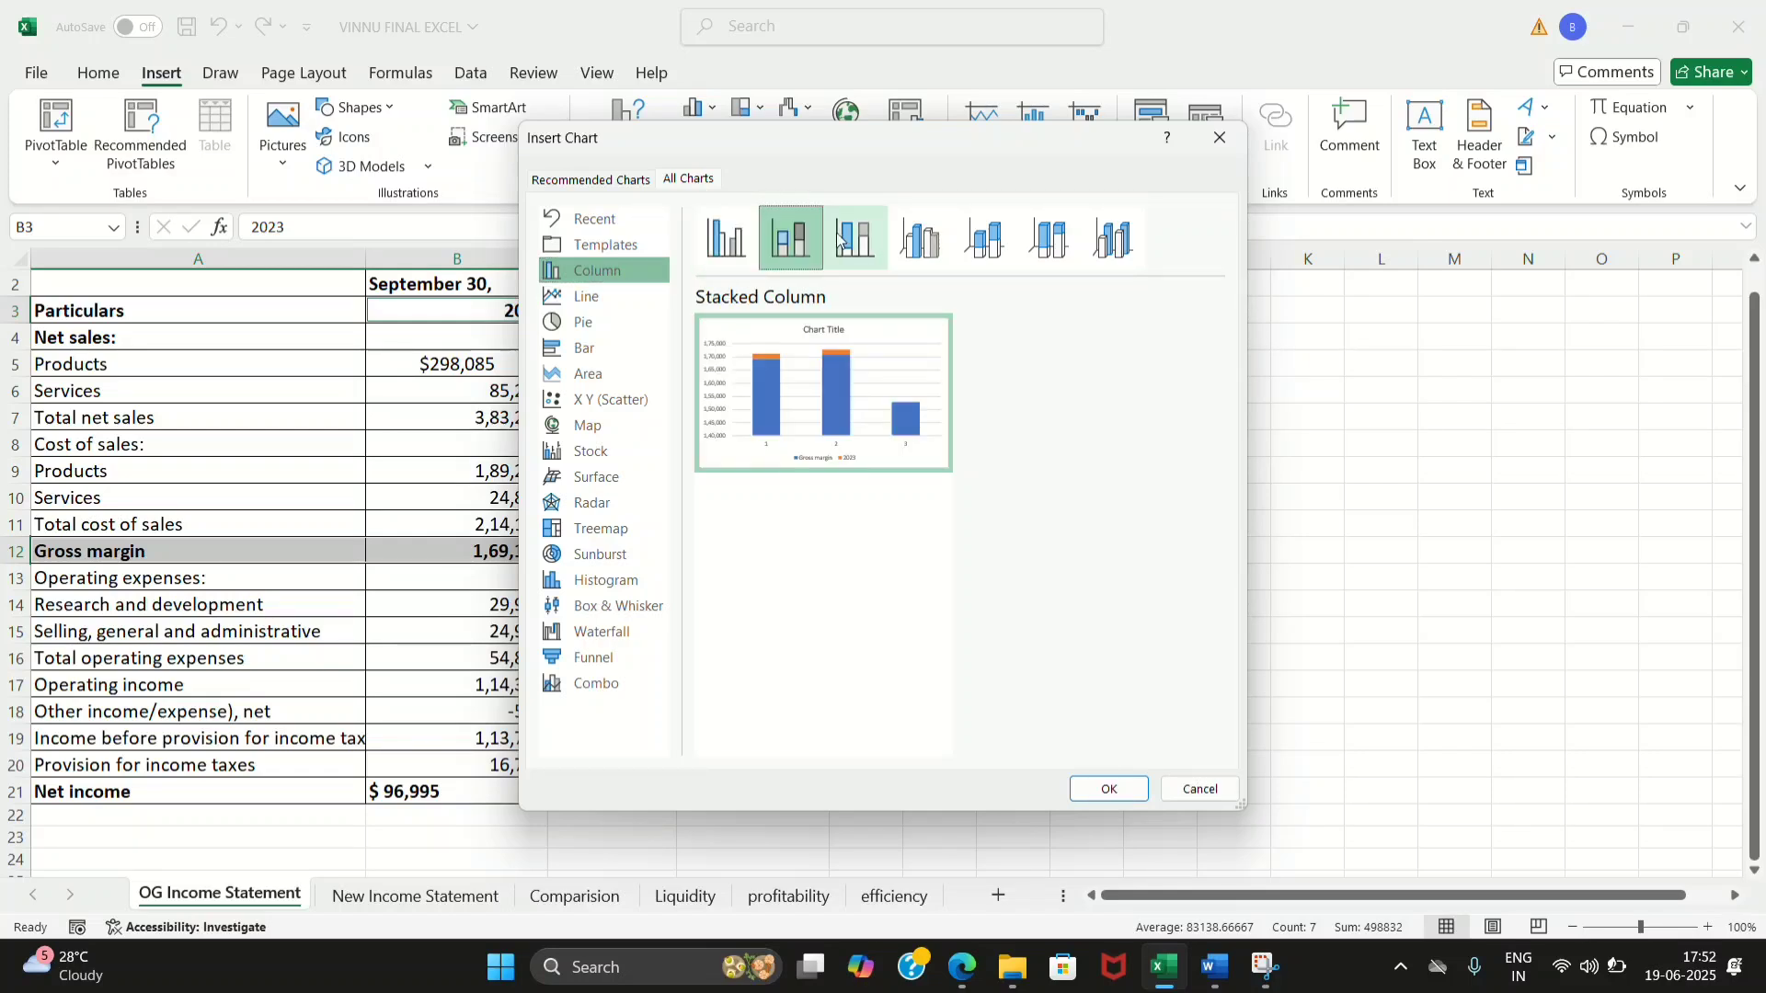
click(844, 241)
click(920, 241)
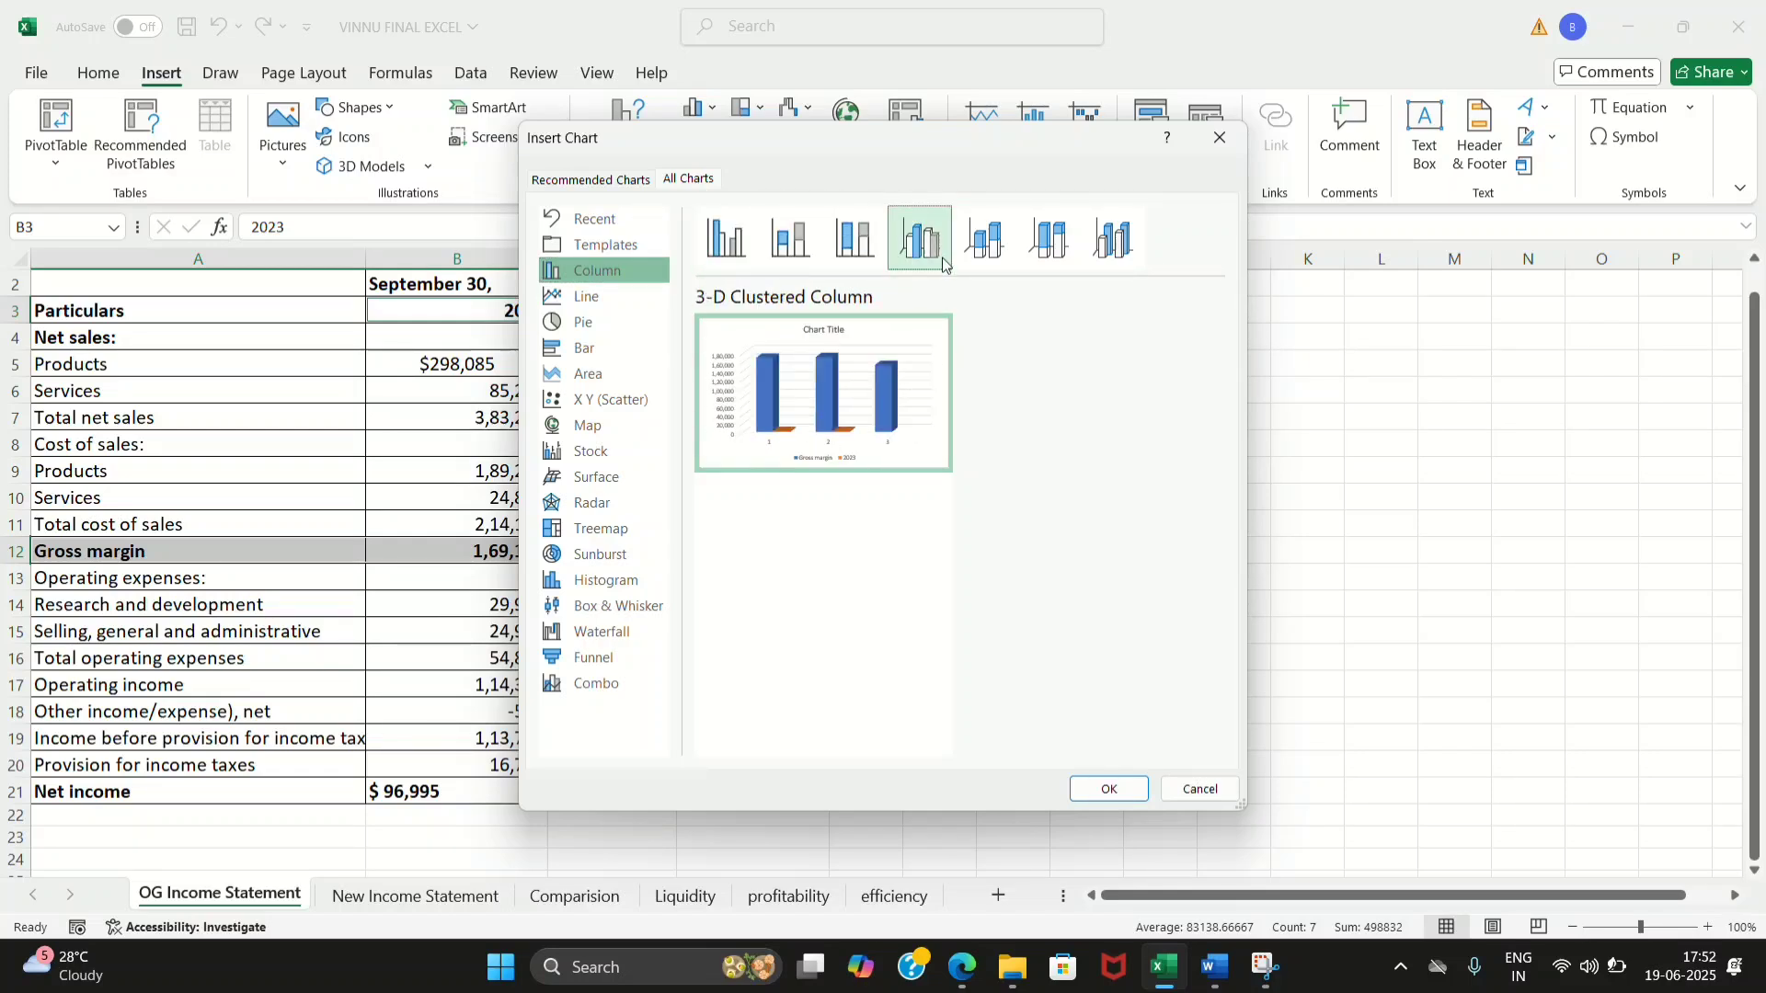
click(985, 247)
click(1047, 263)
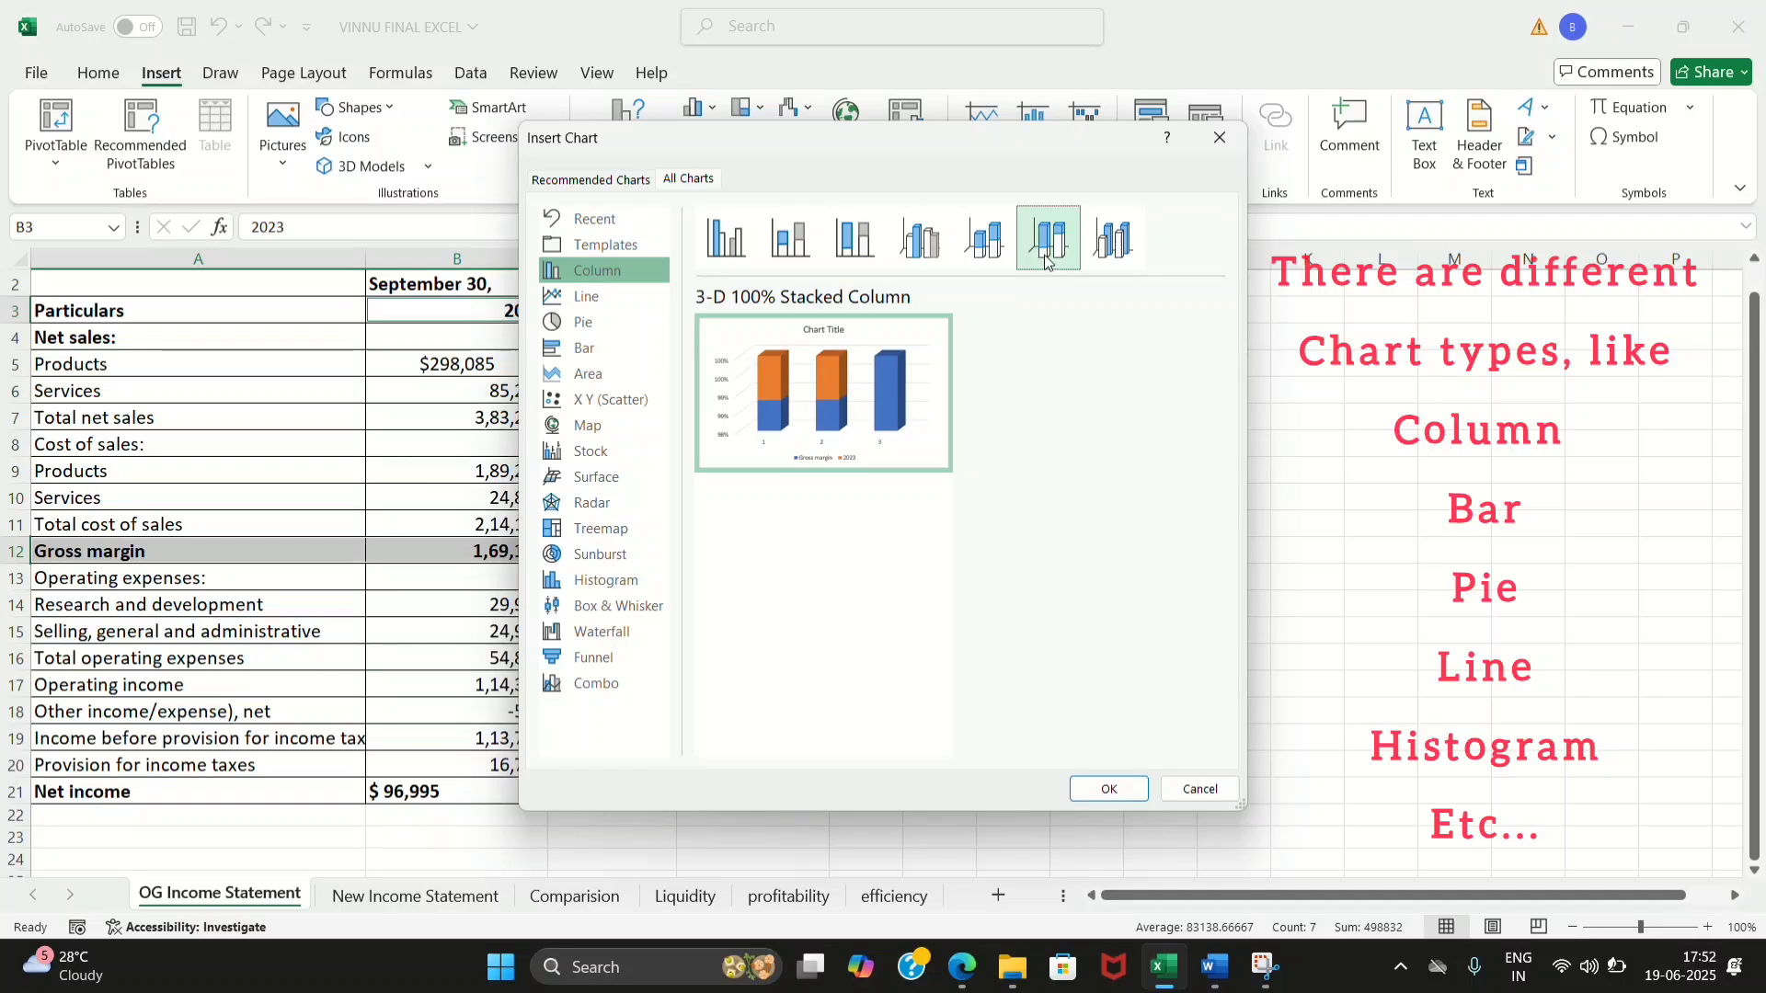
click(725, 239)
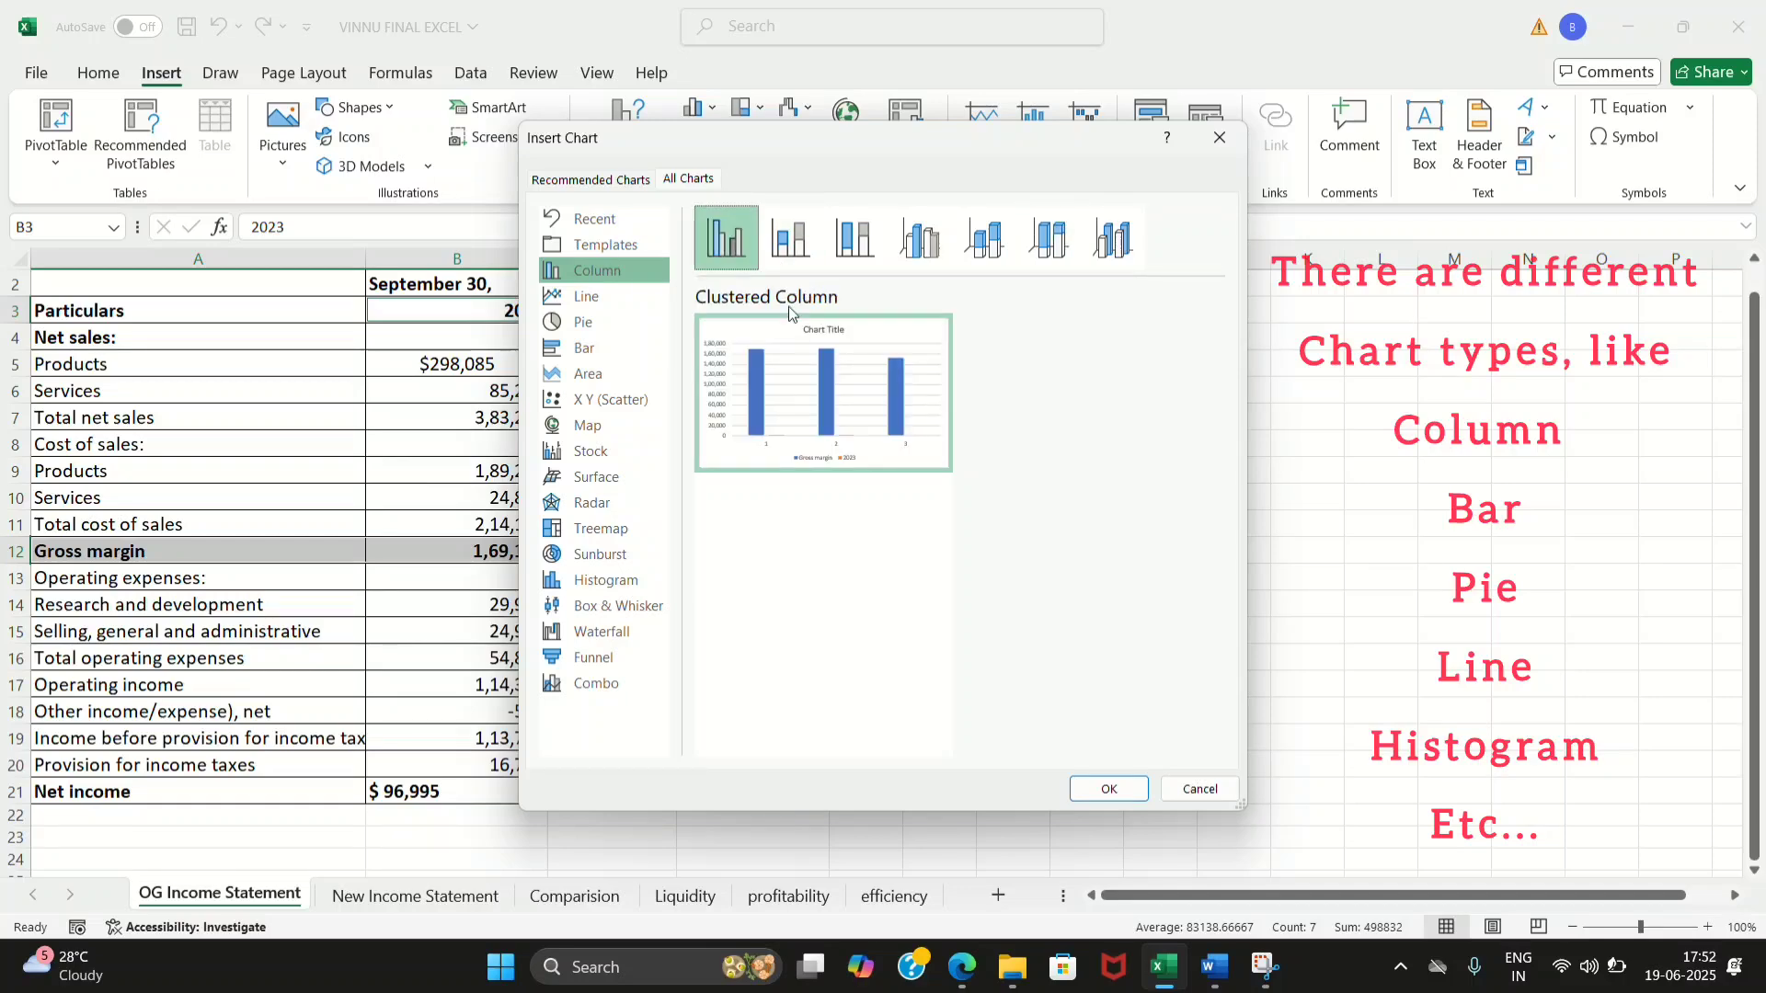
click(1107, 789)
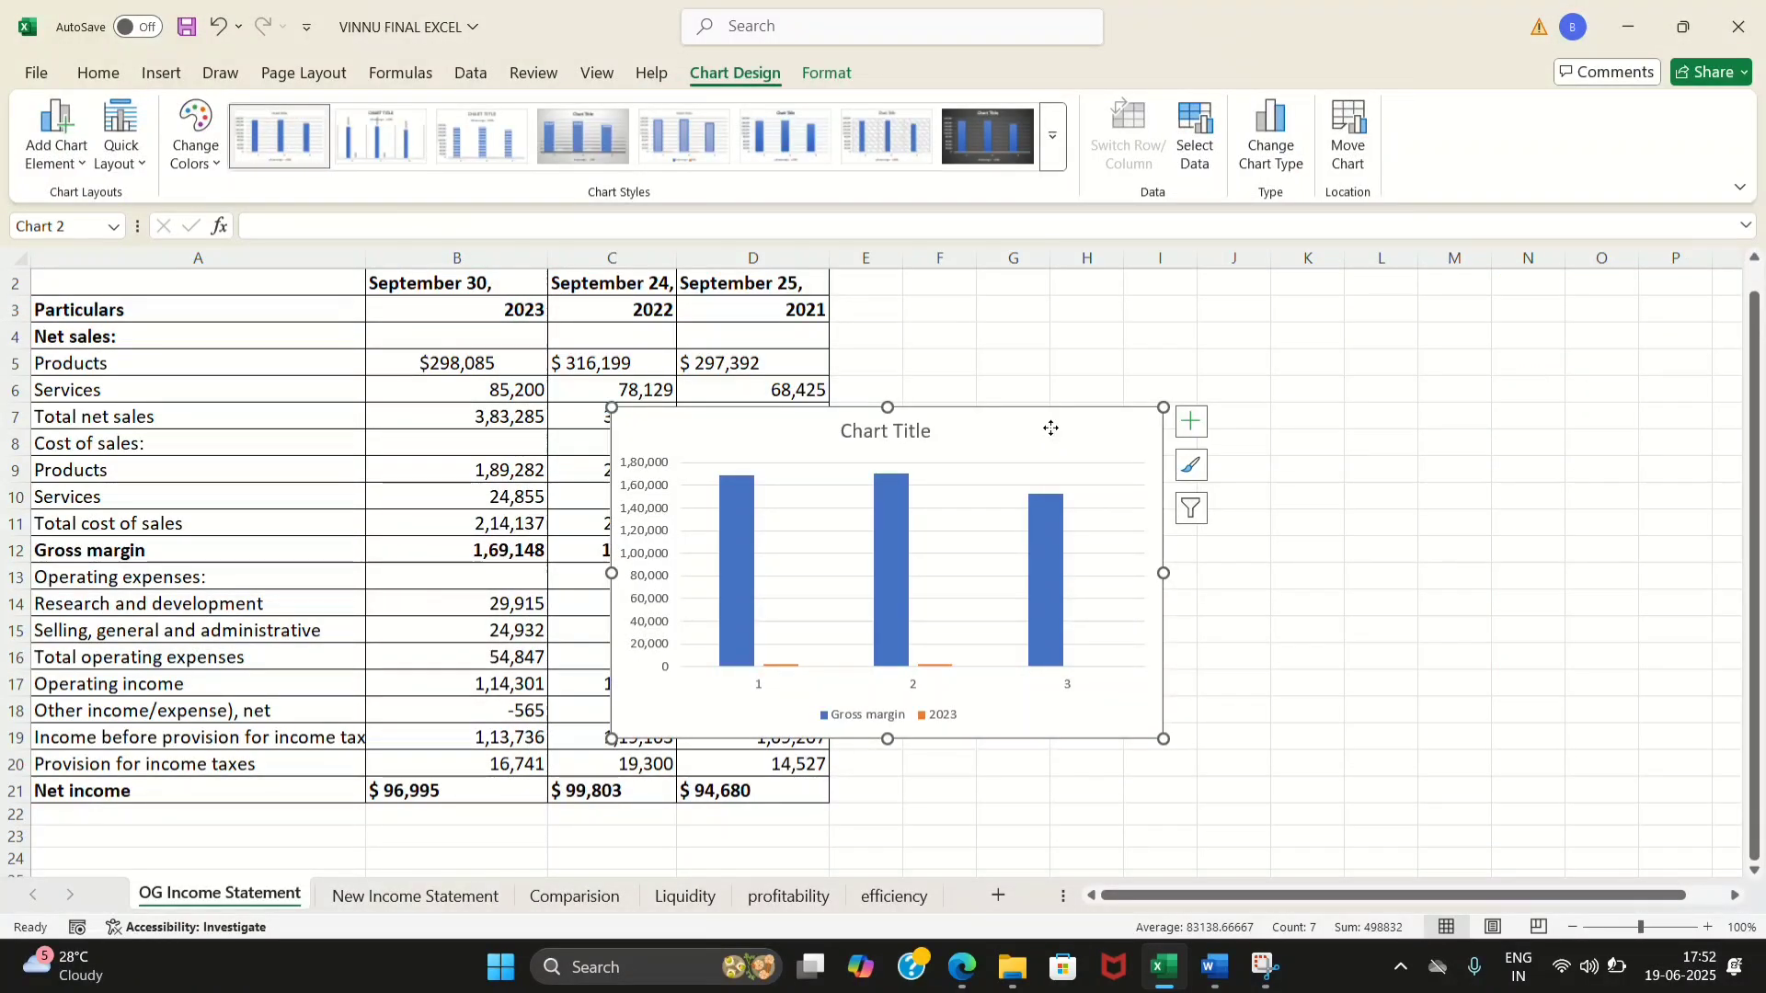
drag(1048, 427, 1403, 369)
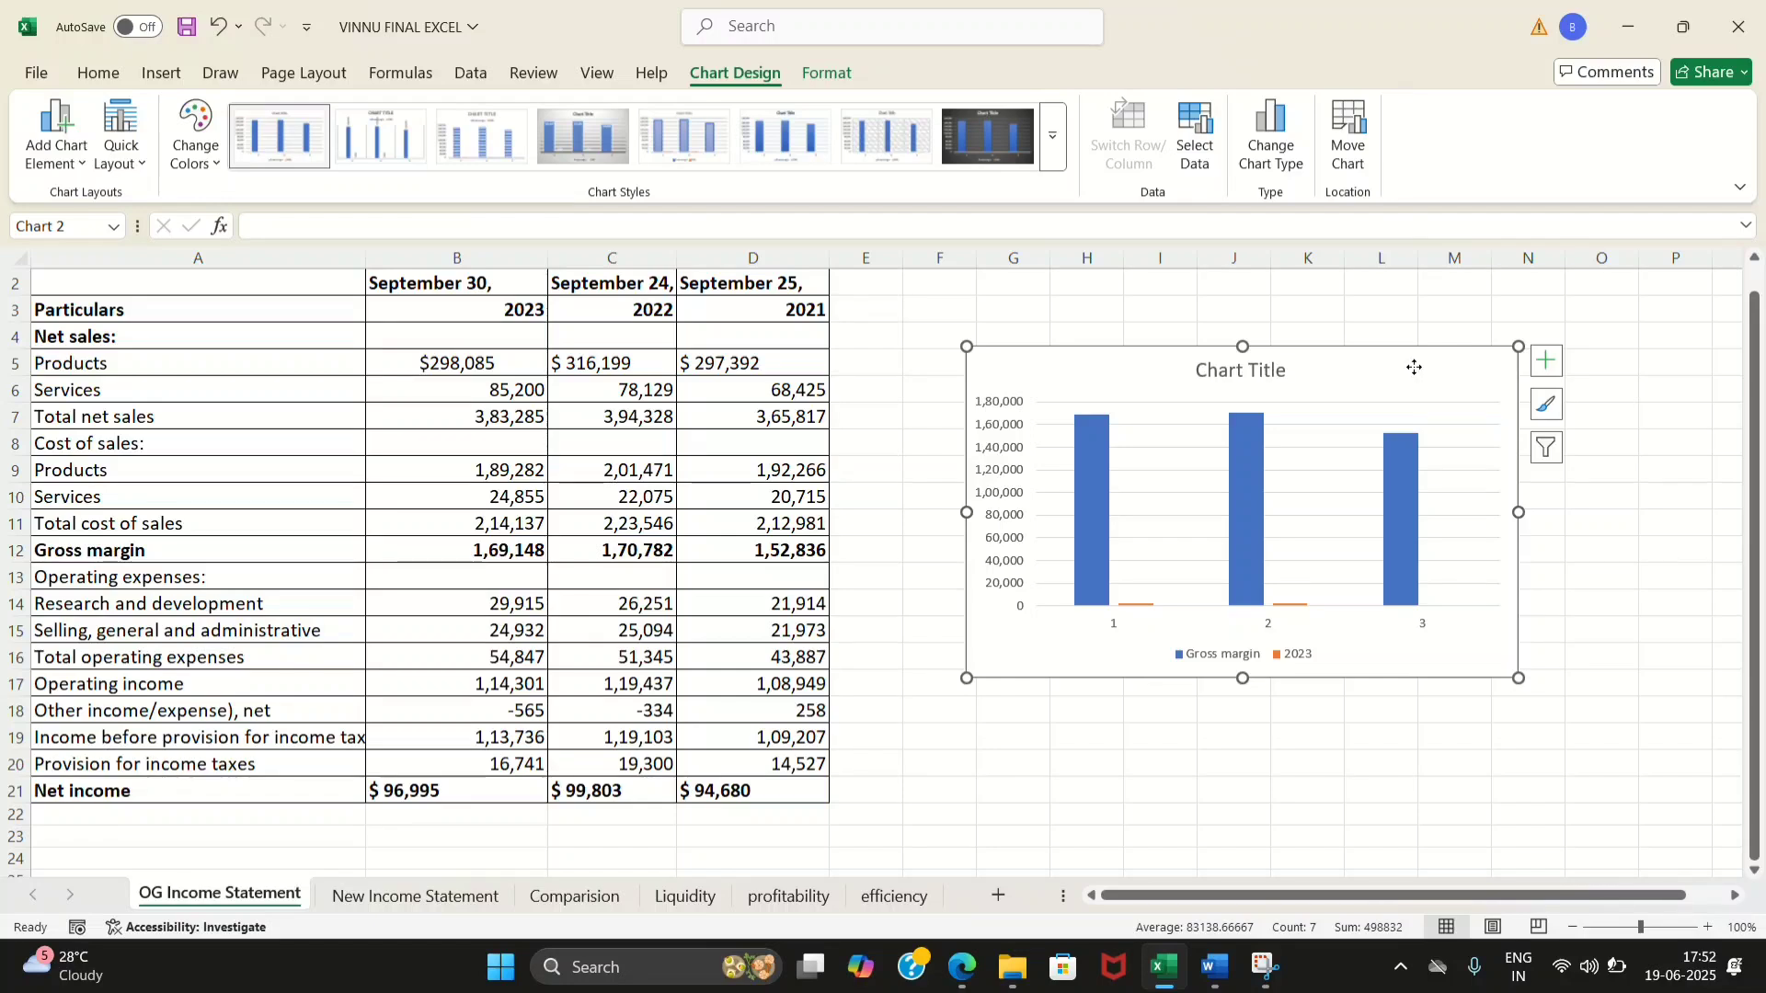
Remove both the 2023 and Gross margin series from the chart's data source
right_click(1417, 366)
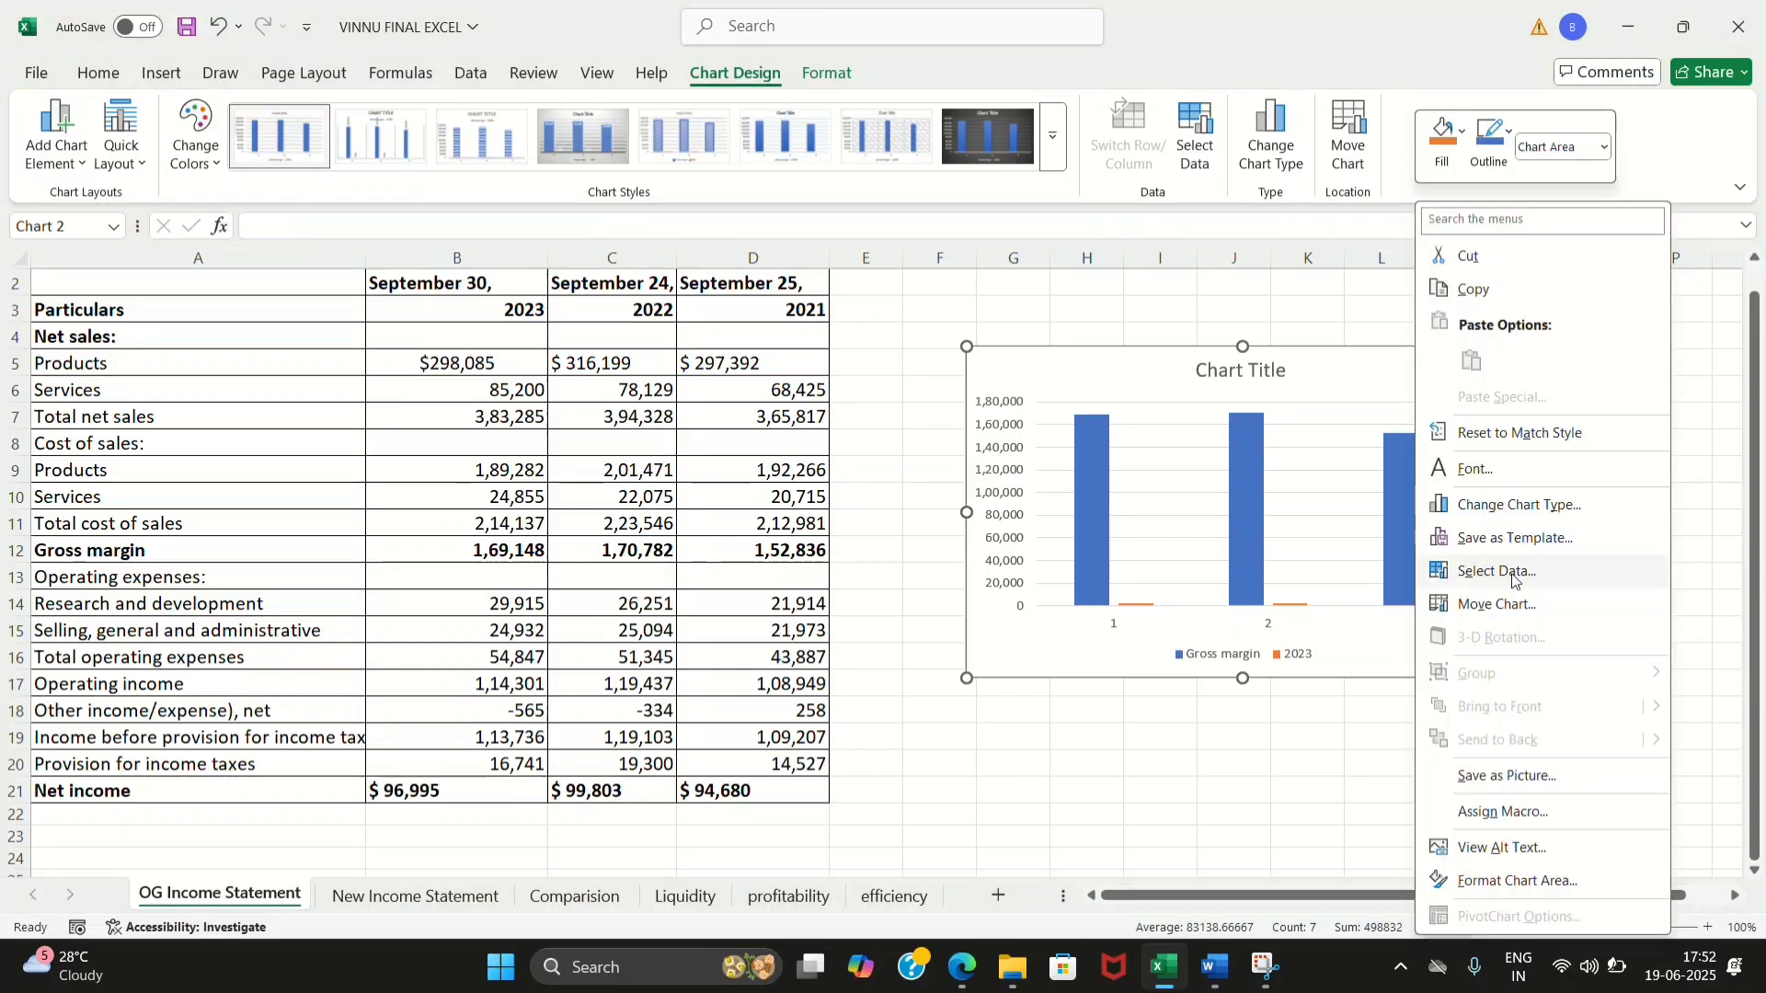
click(1552, 572)
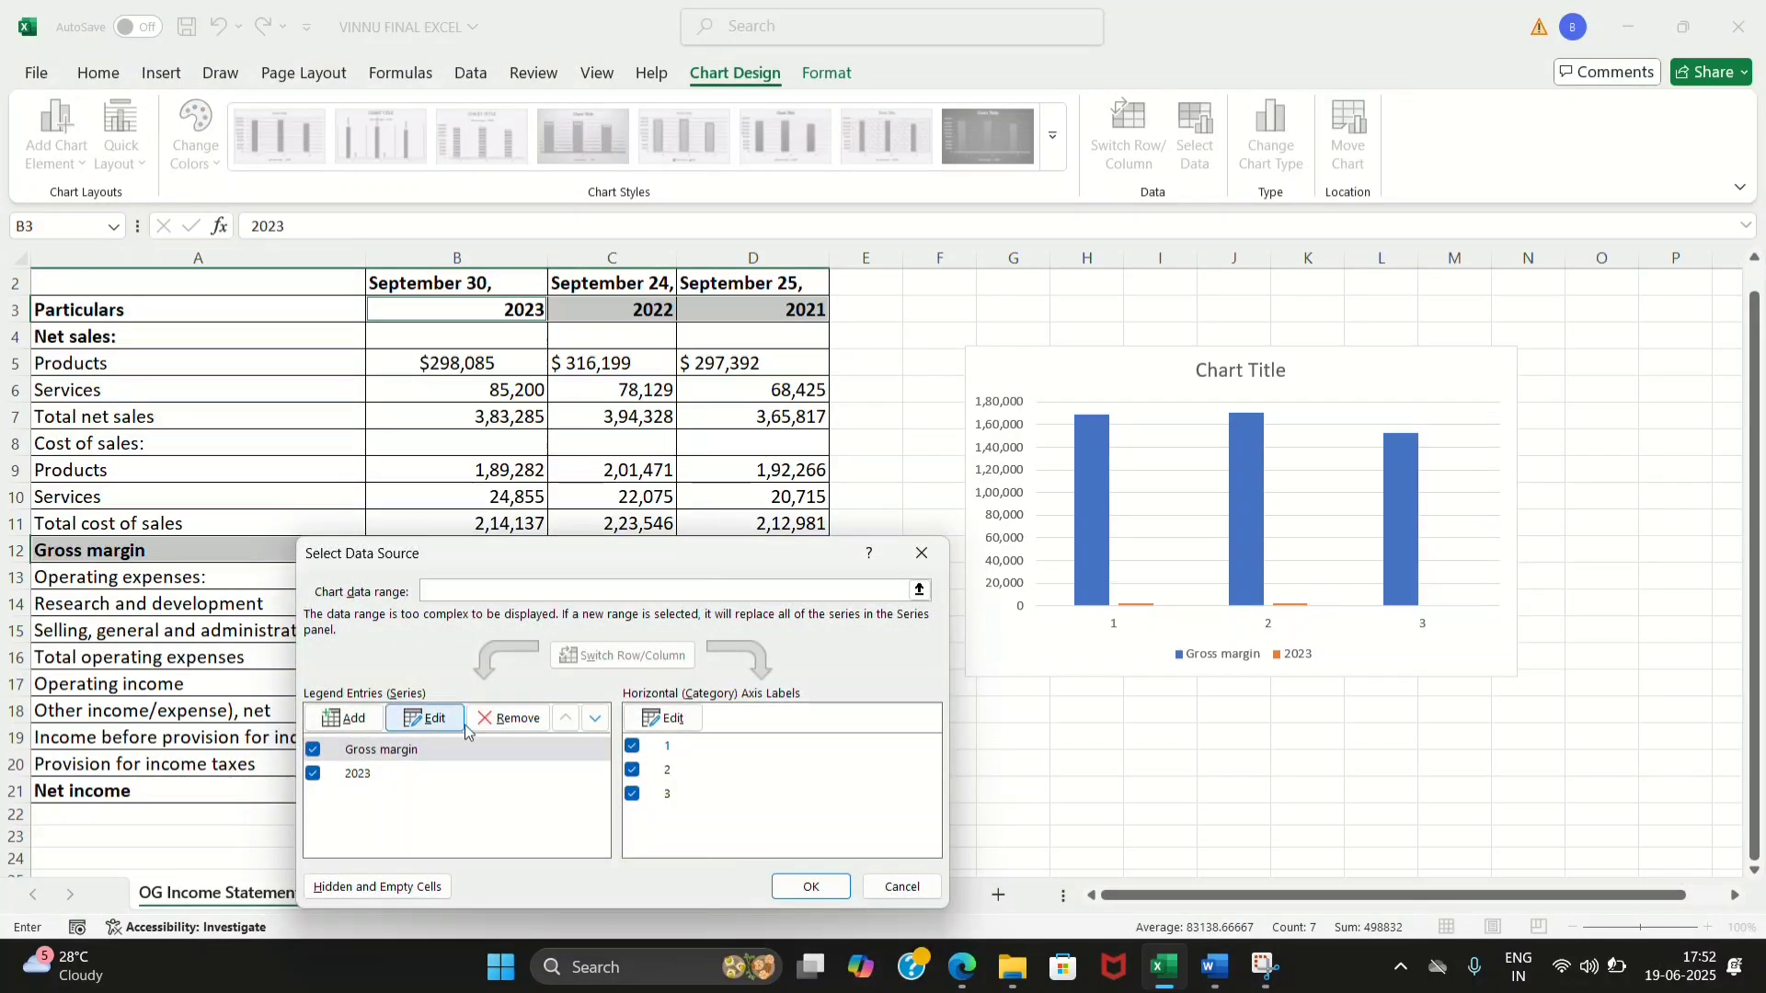
click(358, 774)
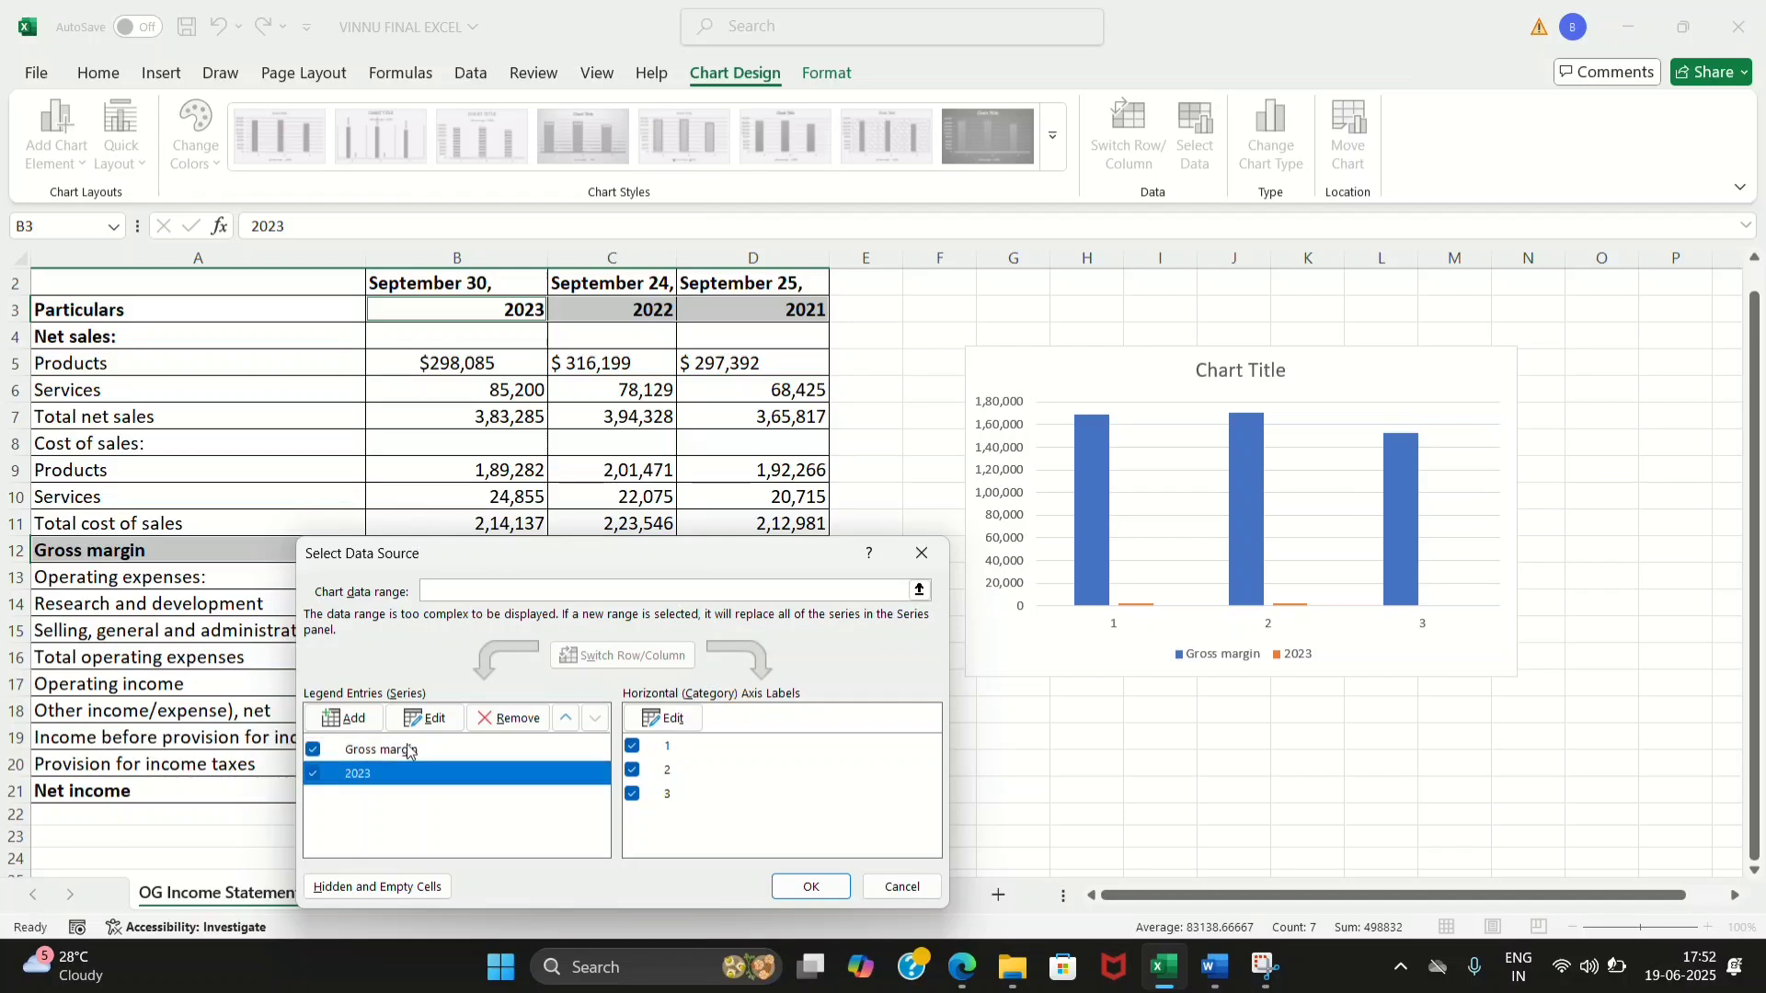
click(511, 719)
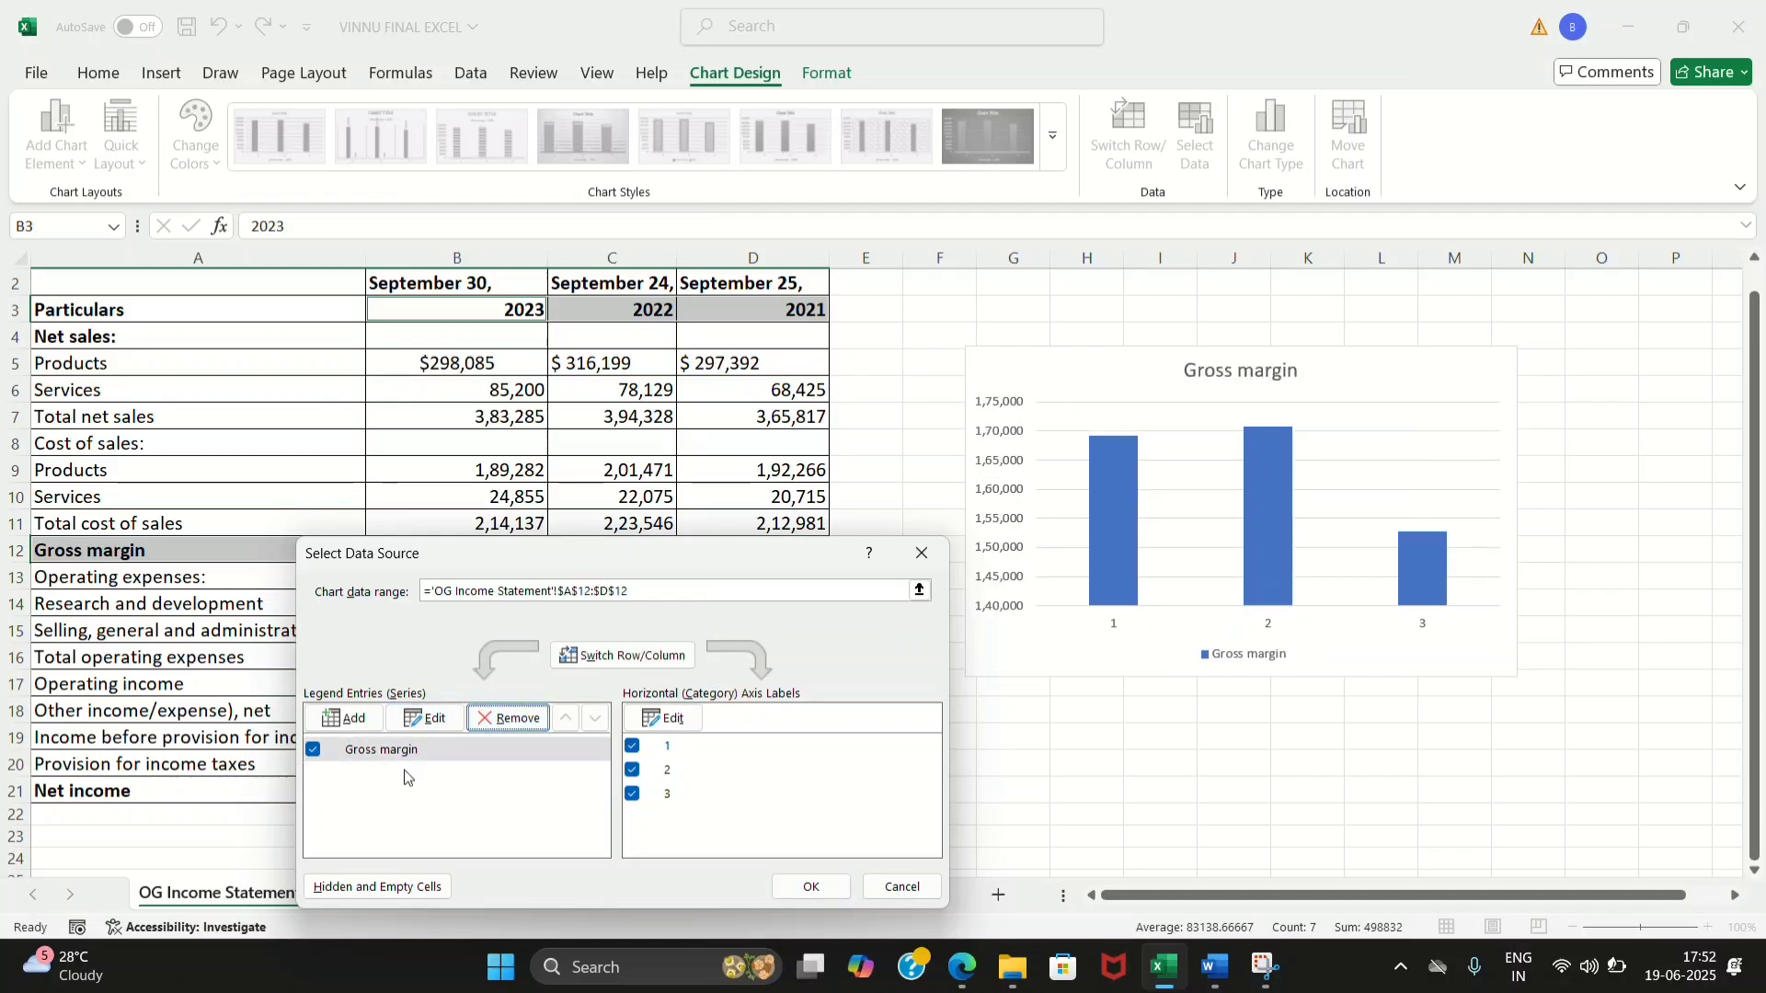
click(406, 748)
click(512, 719)
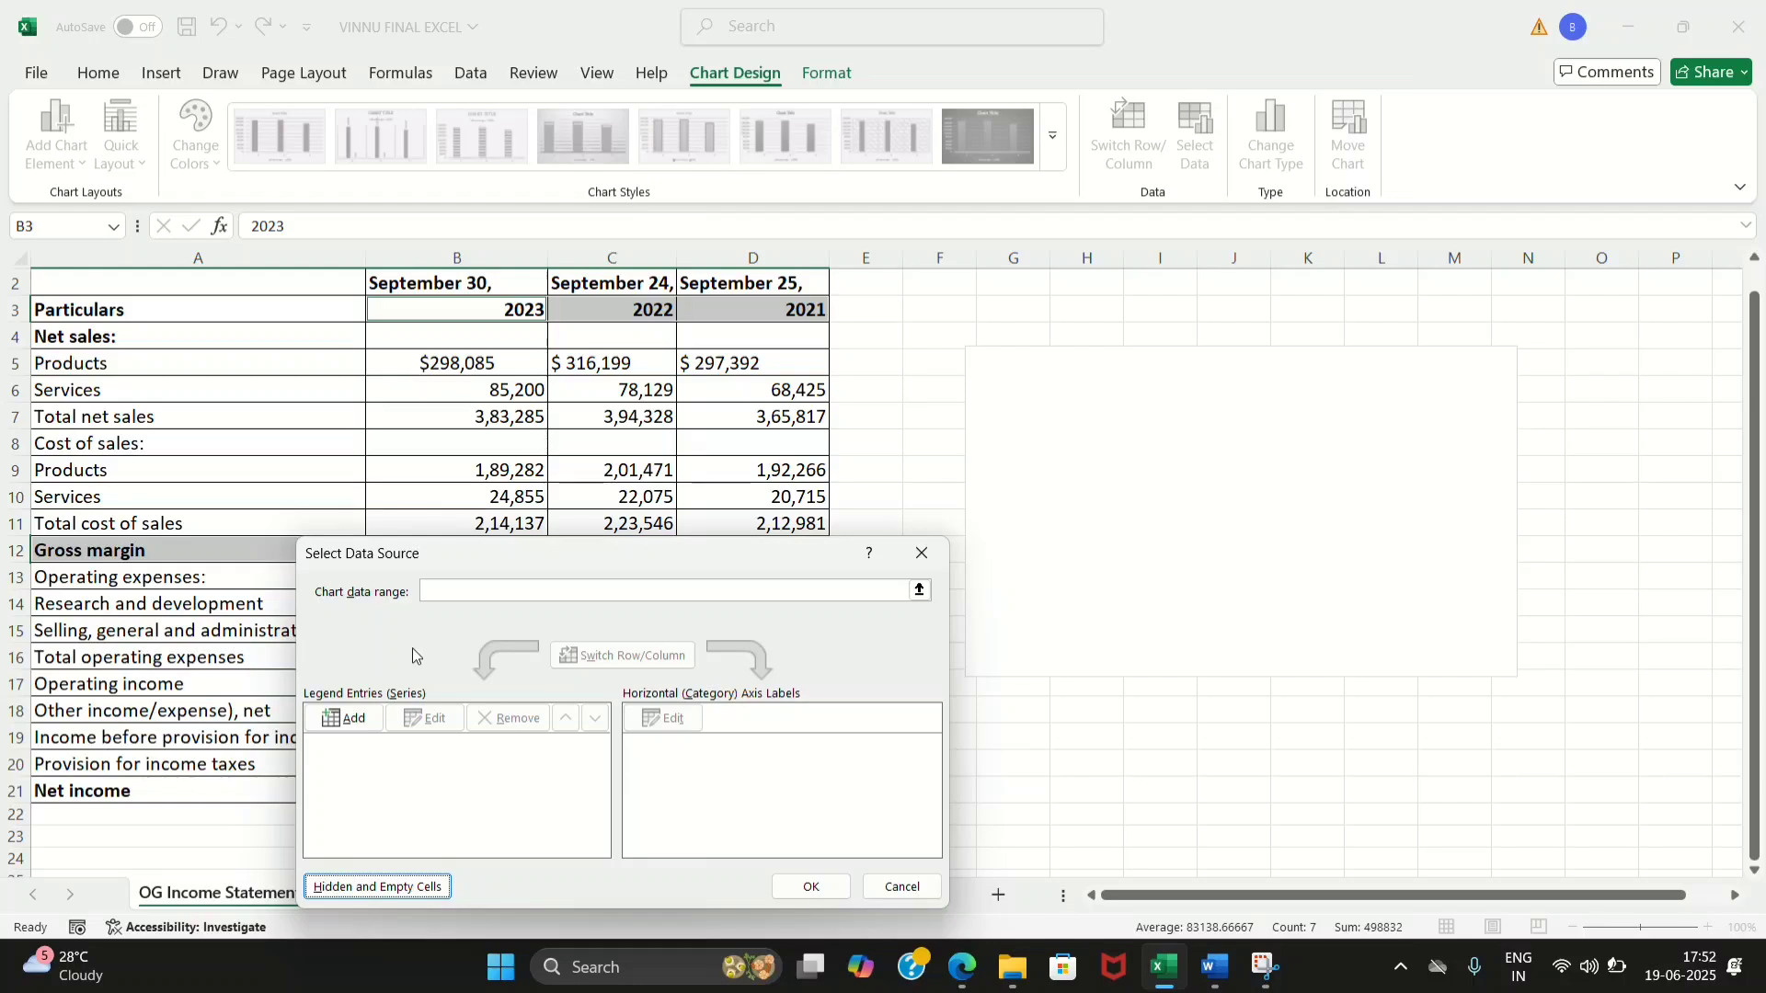
Add a chart series that takes its name from A12 and its values from B12:D12
drag(539, 554, 730, 613)
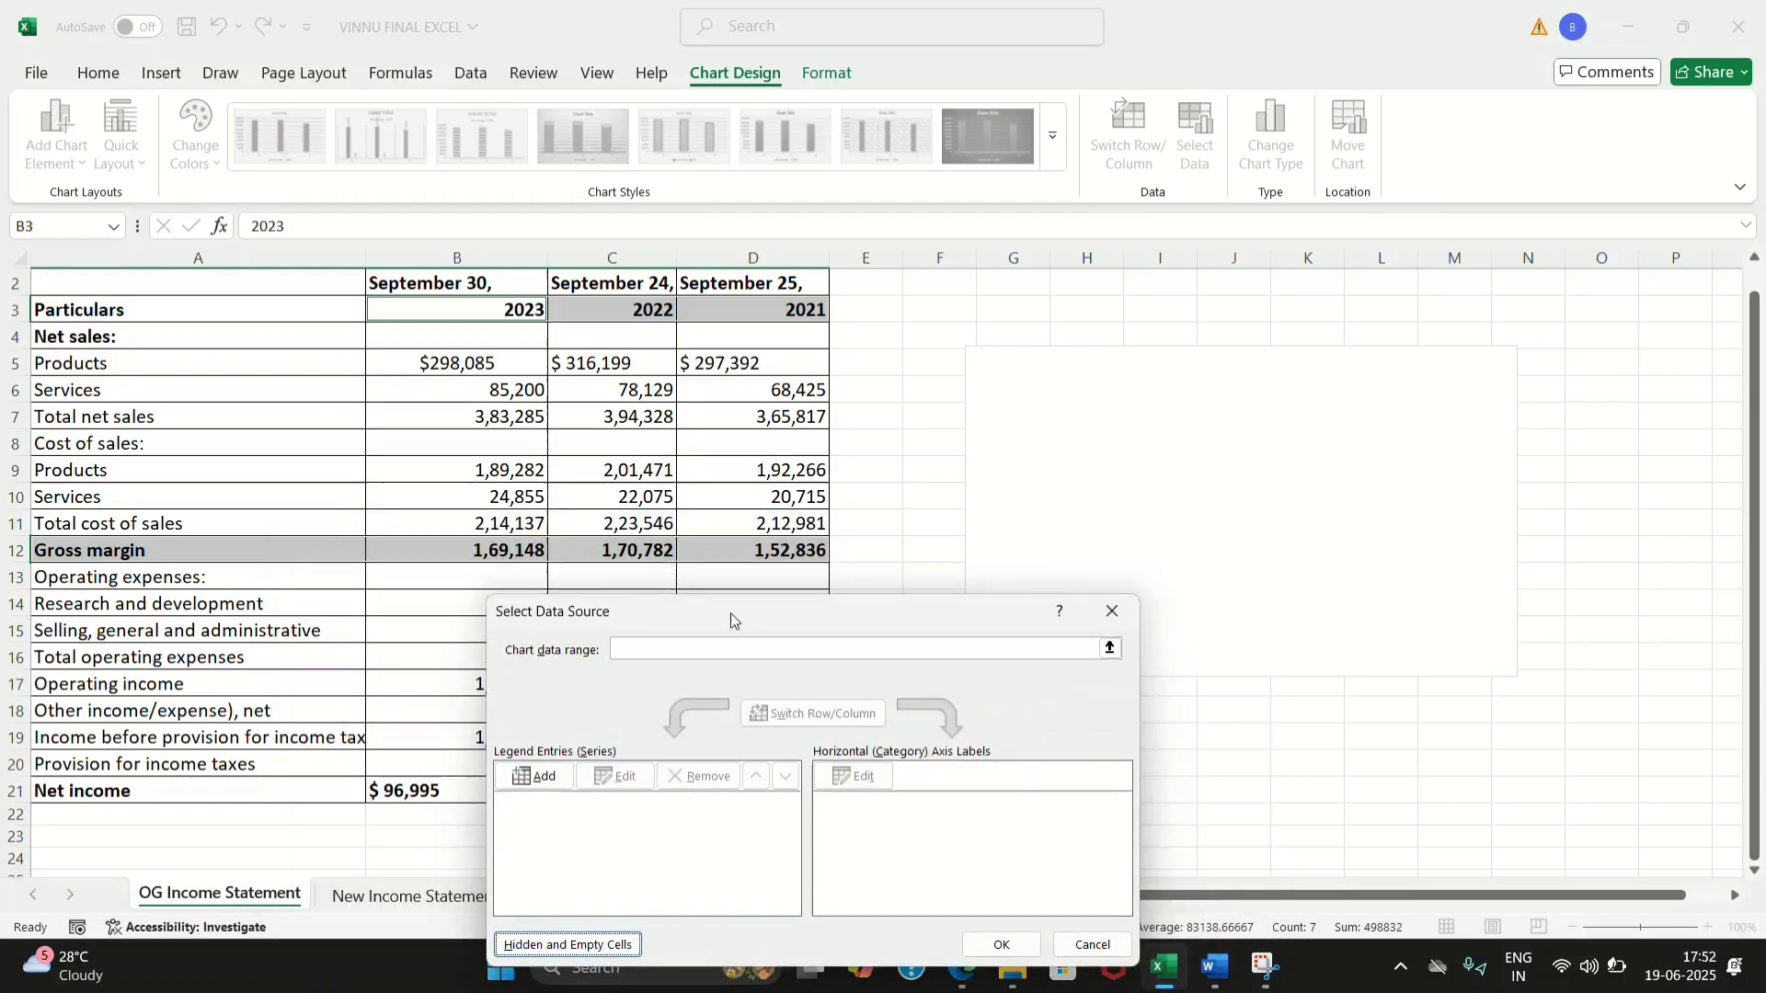
click(553, 782)
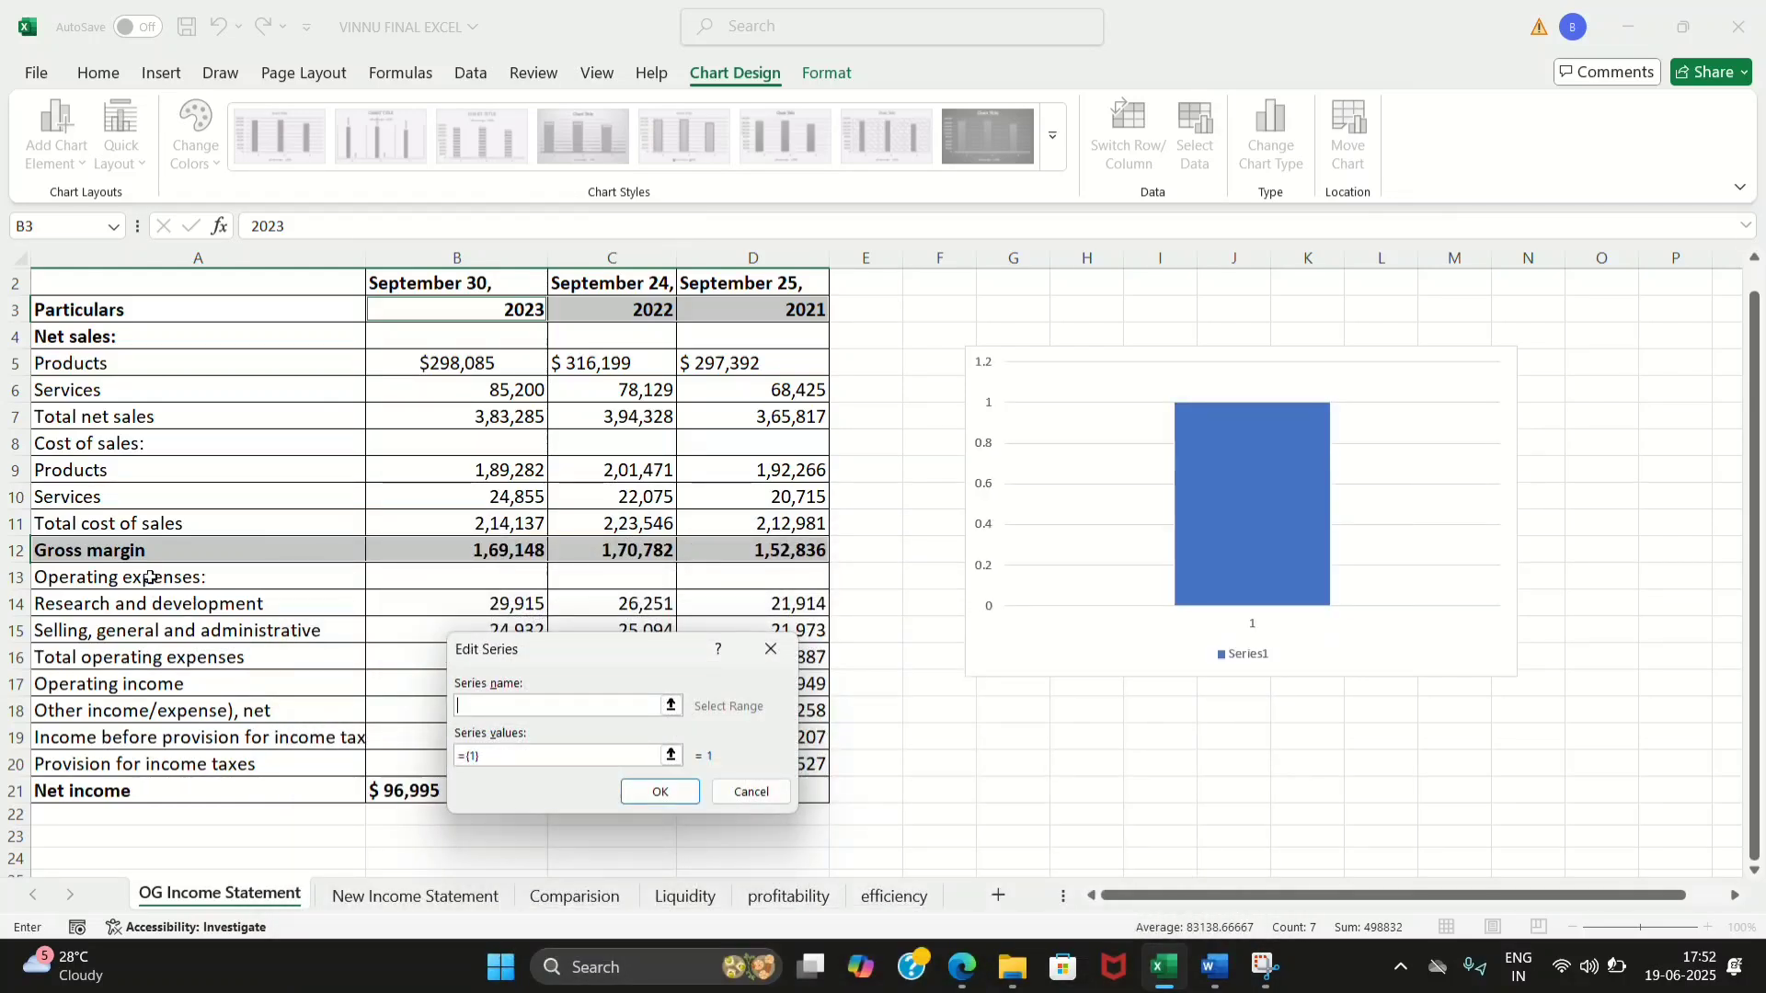
click(231, 551)
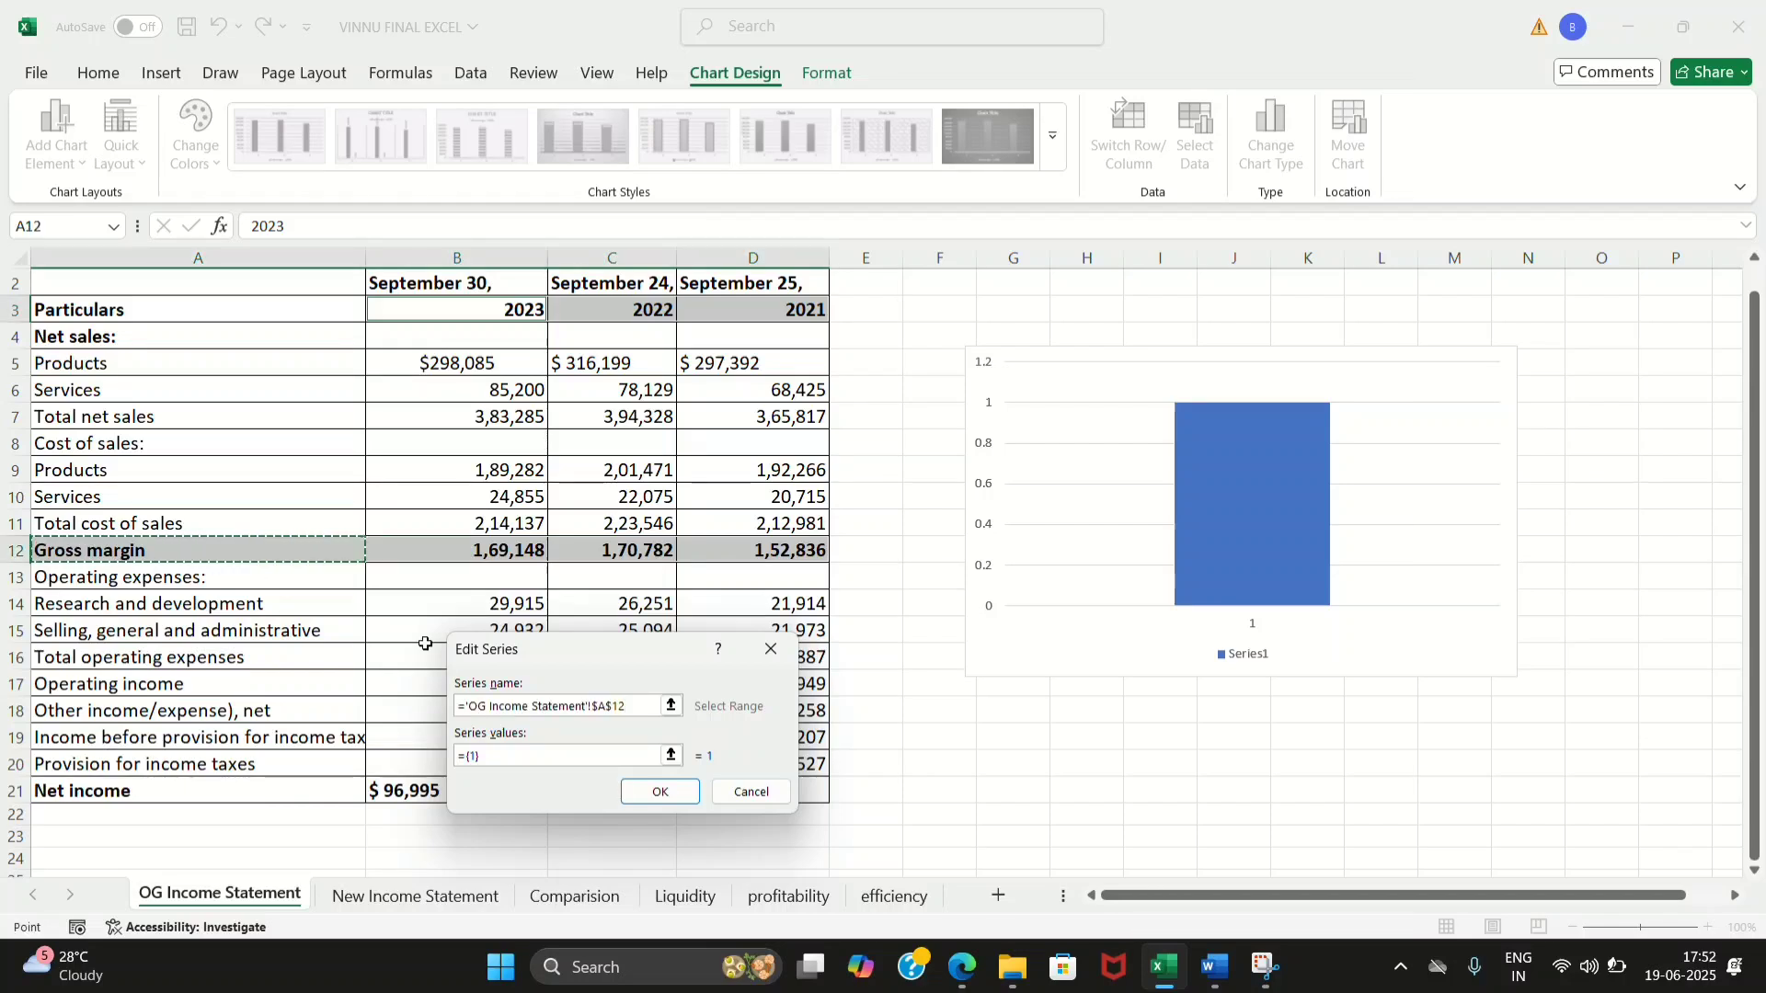
click(672, 756)
click(532, 552)
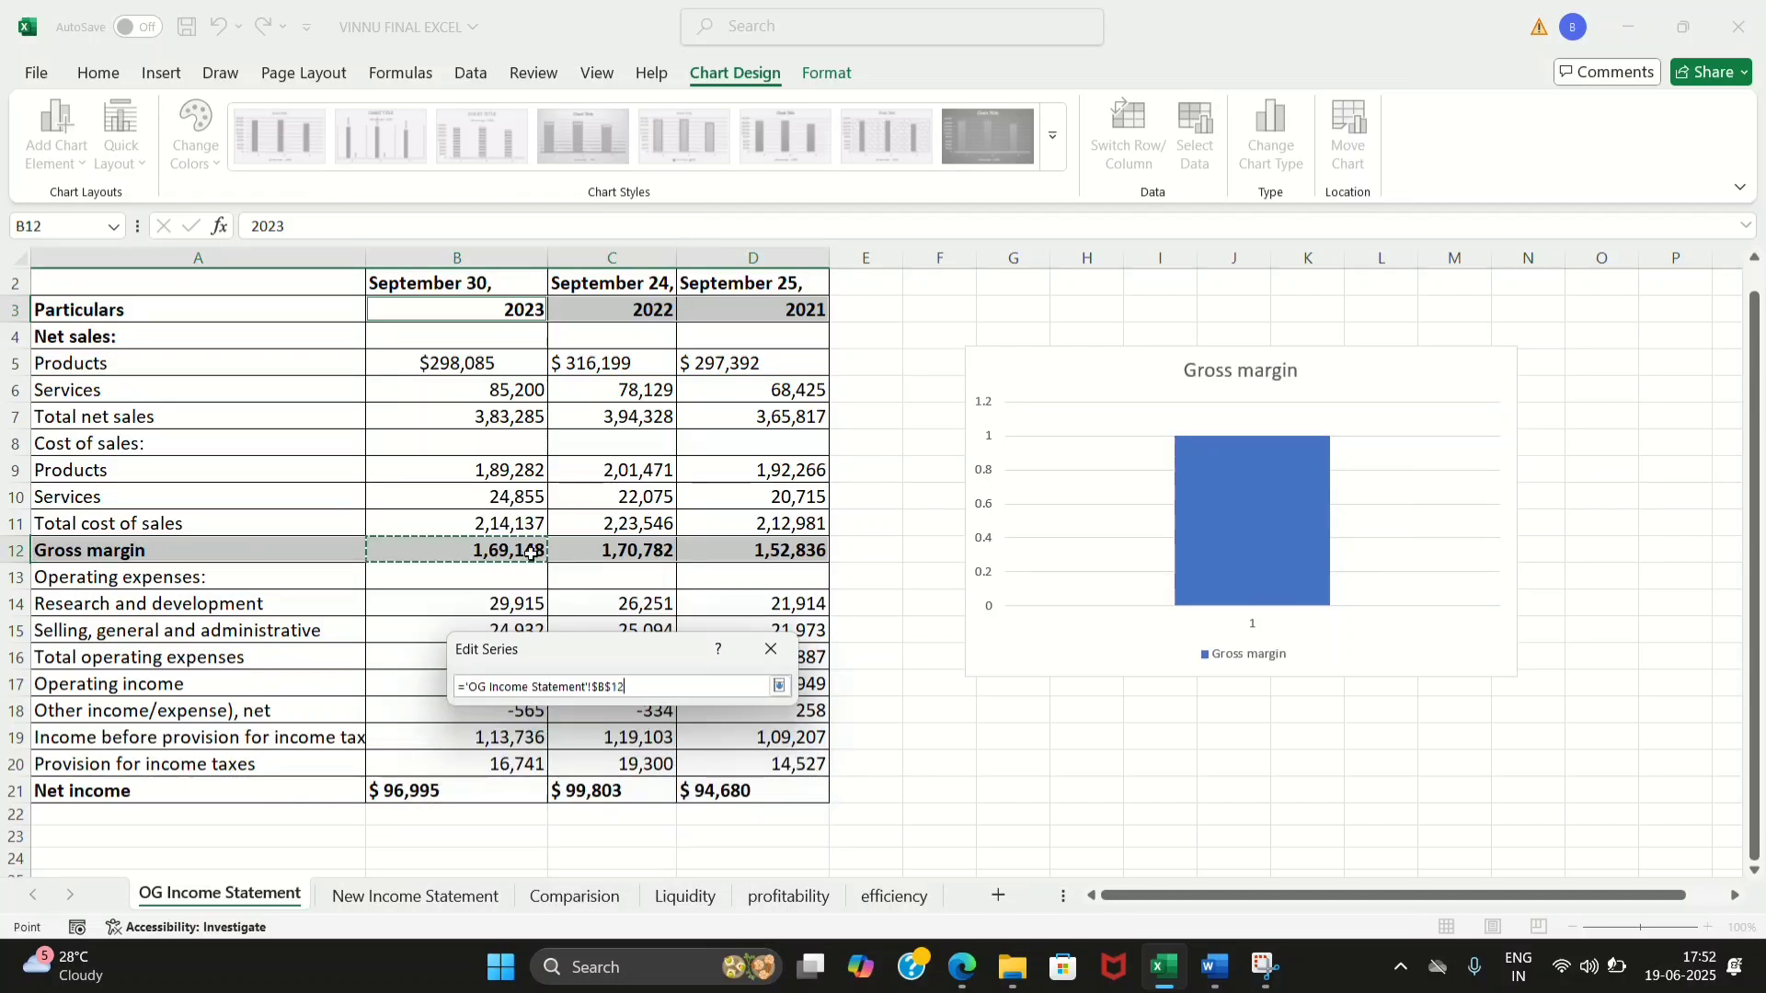
drag(531, 553, 809, 552)
click(779, 686)
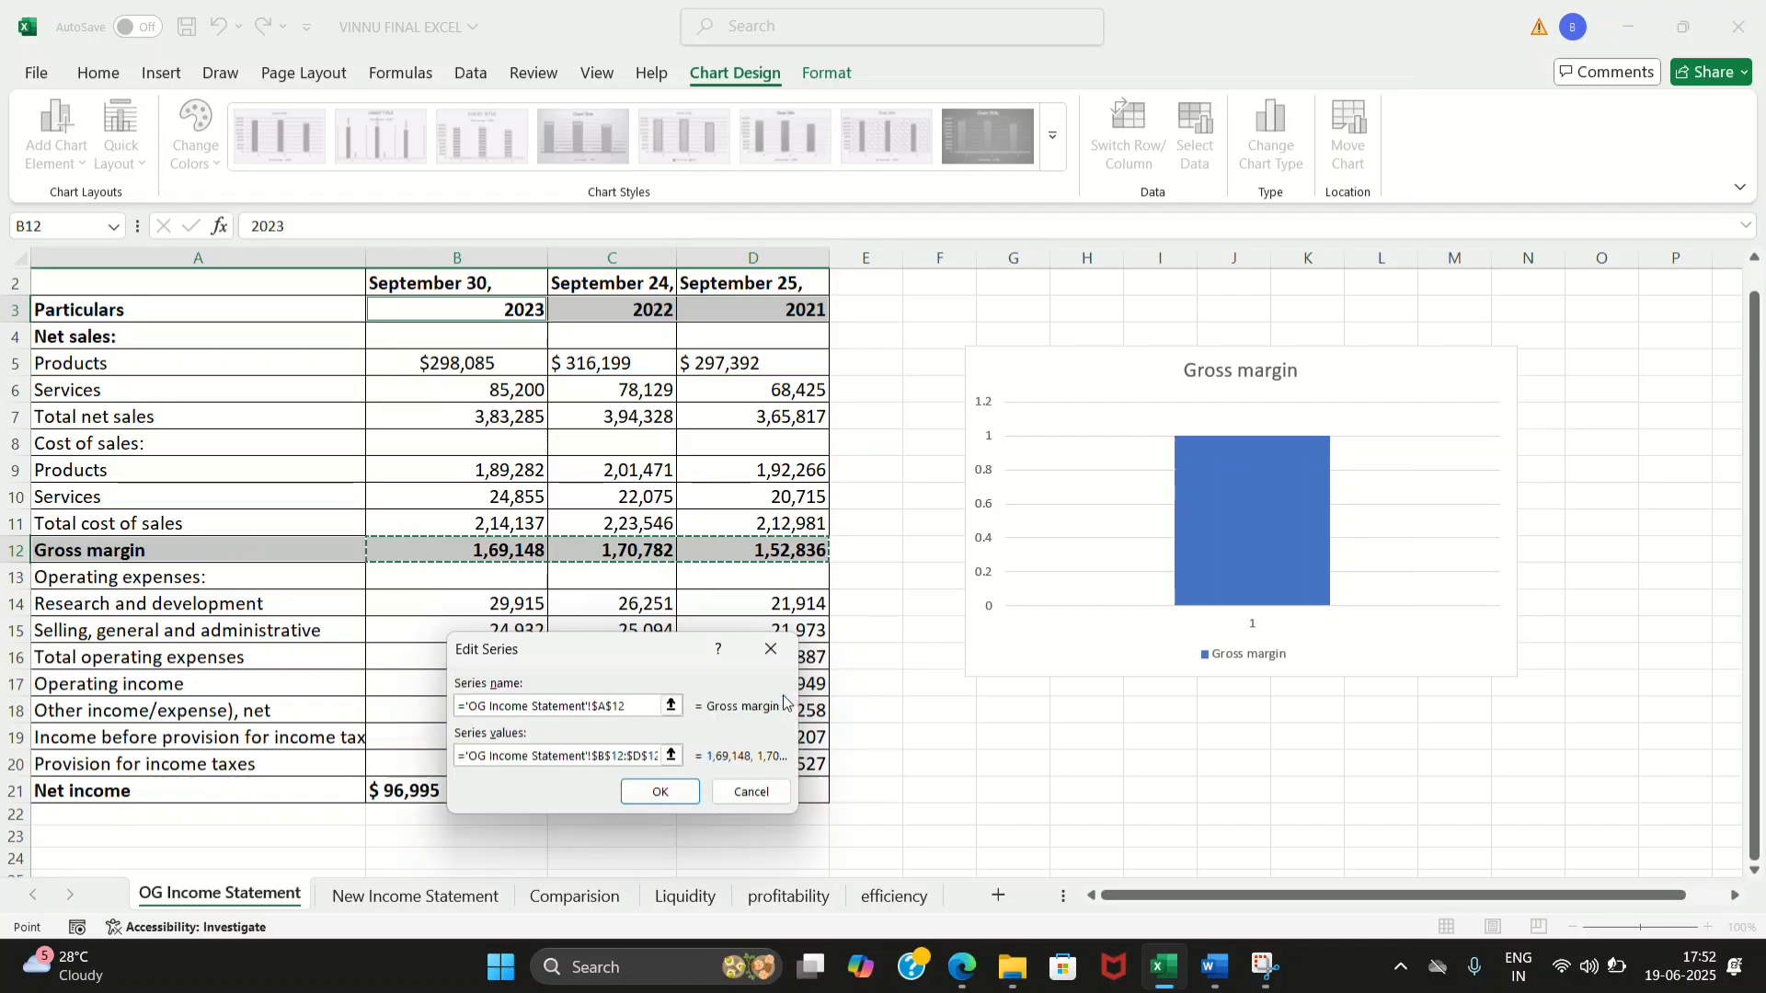
click(659, 795)
Set the horizontal axis labels to the years in B3:D3 and apply the data source changes
click(840, 779)
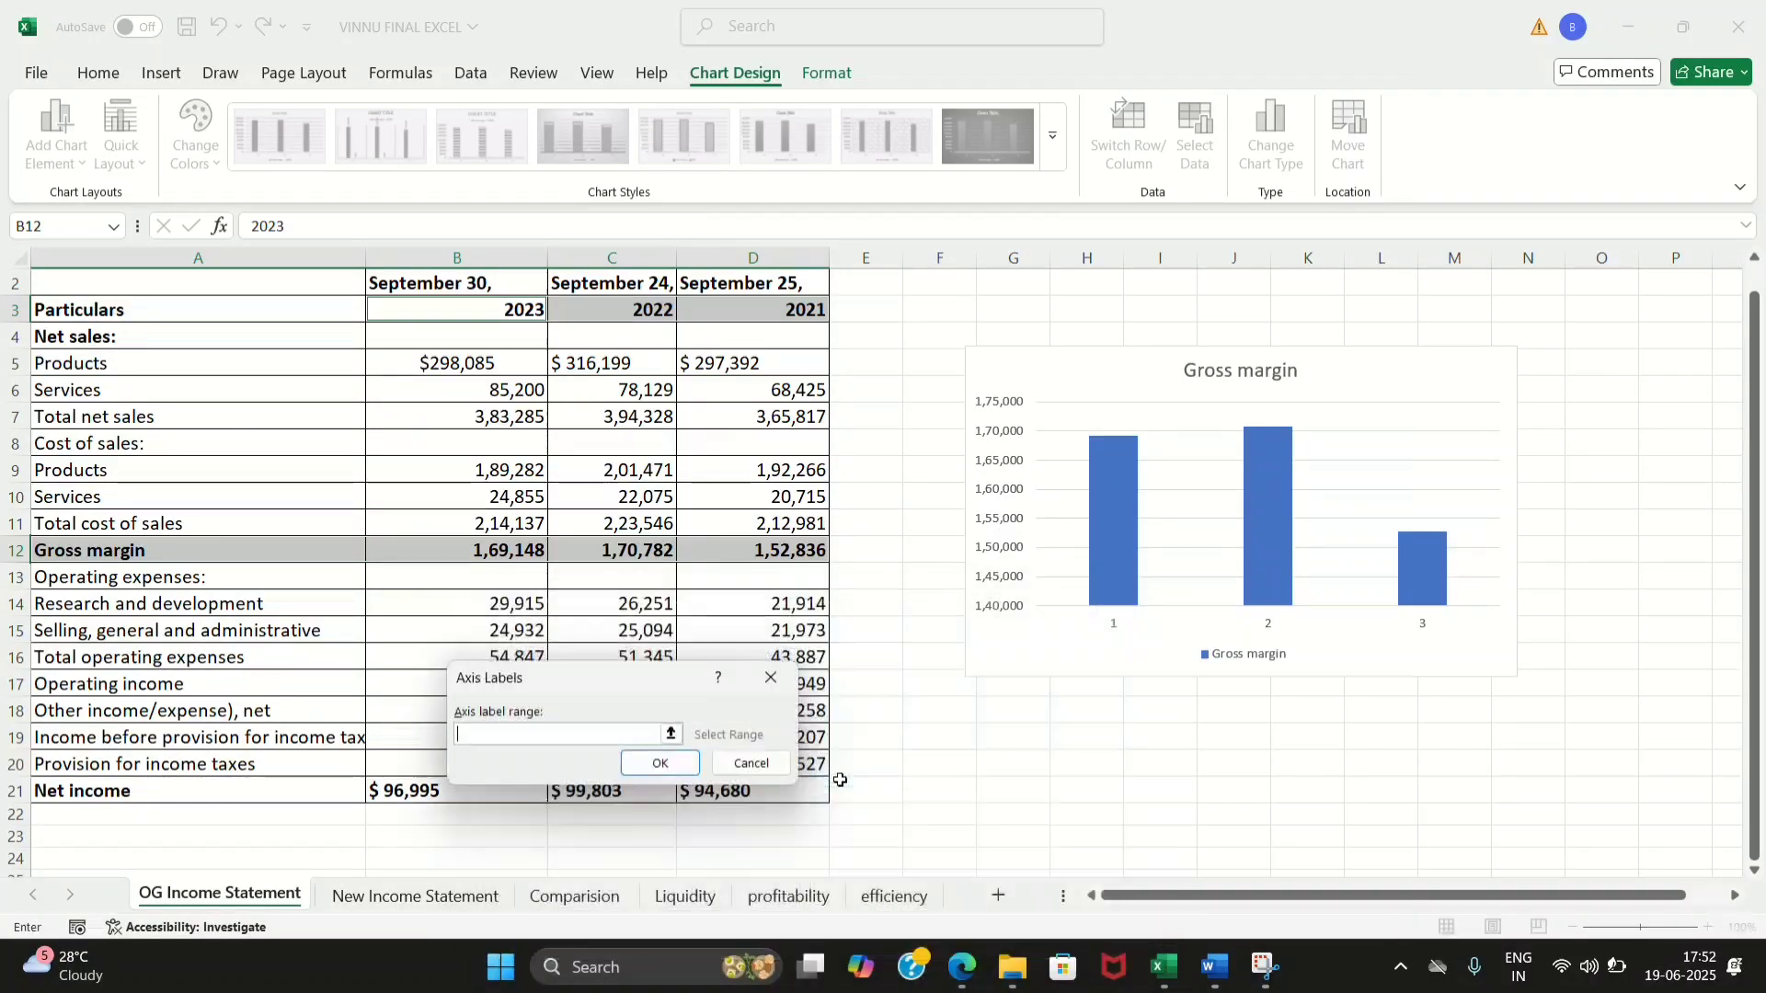
drag(494, 313, 745, 316)
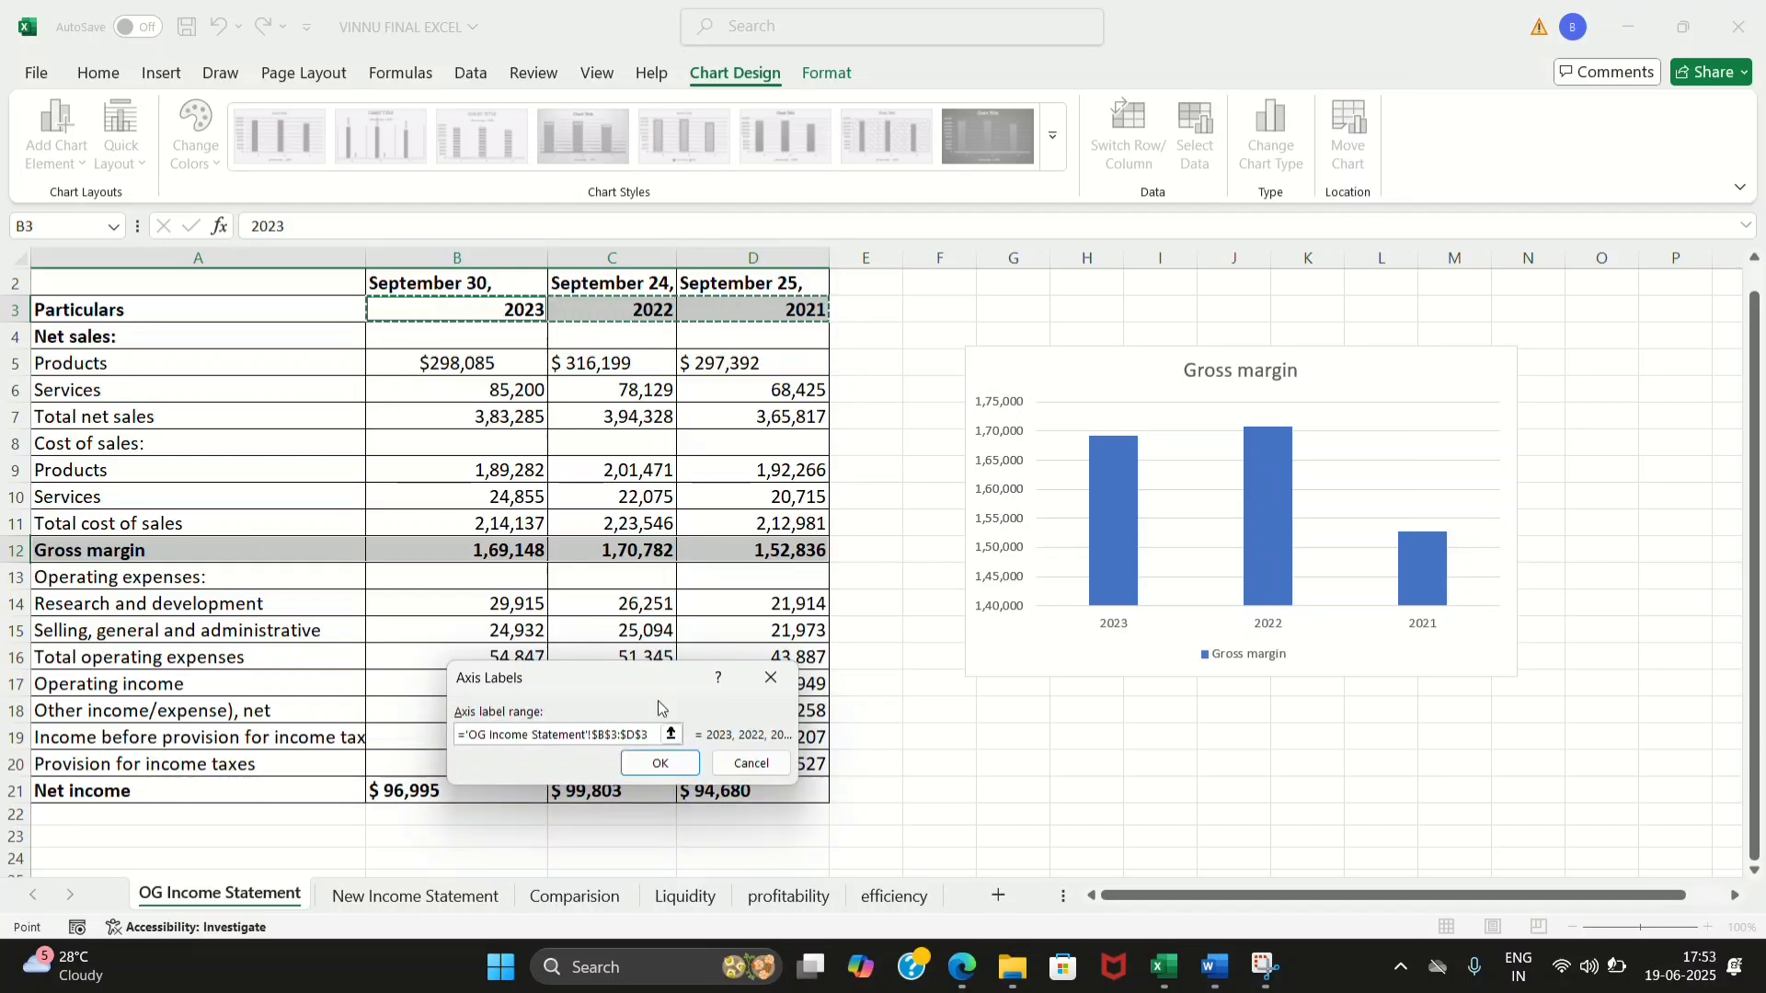
click(658, 765)
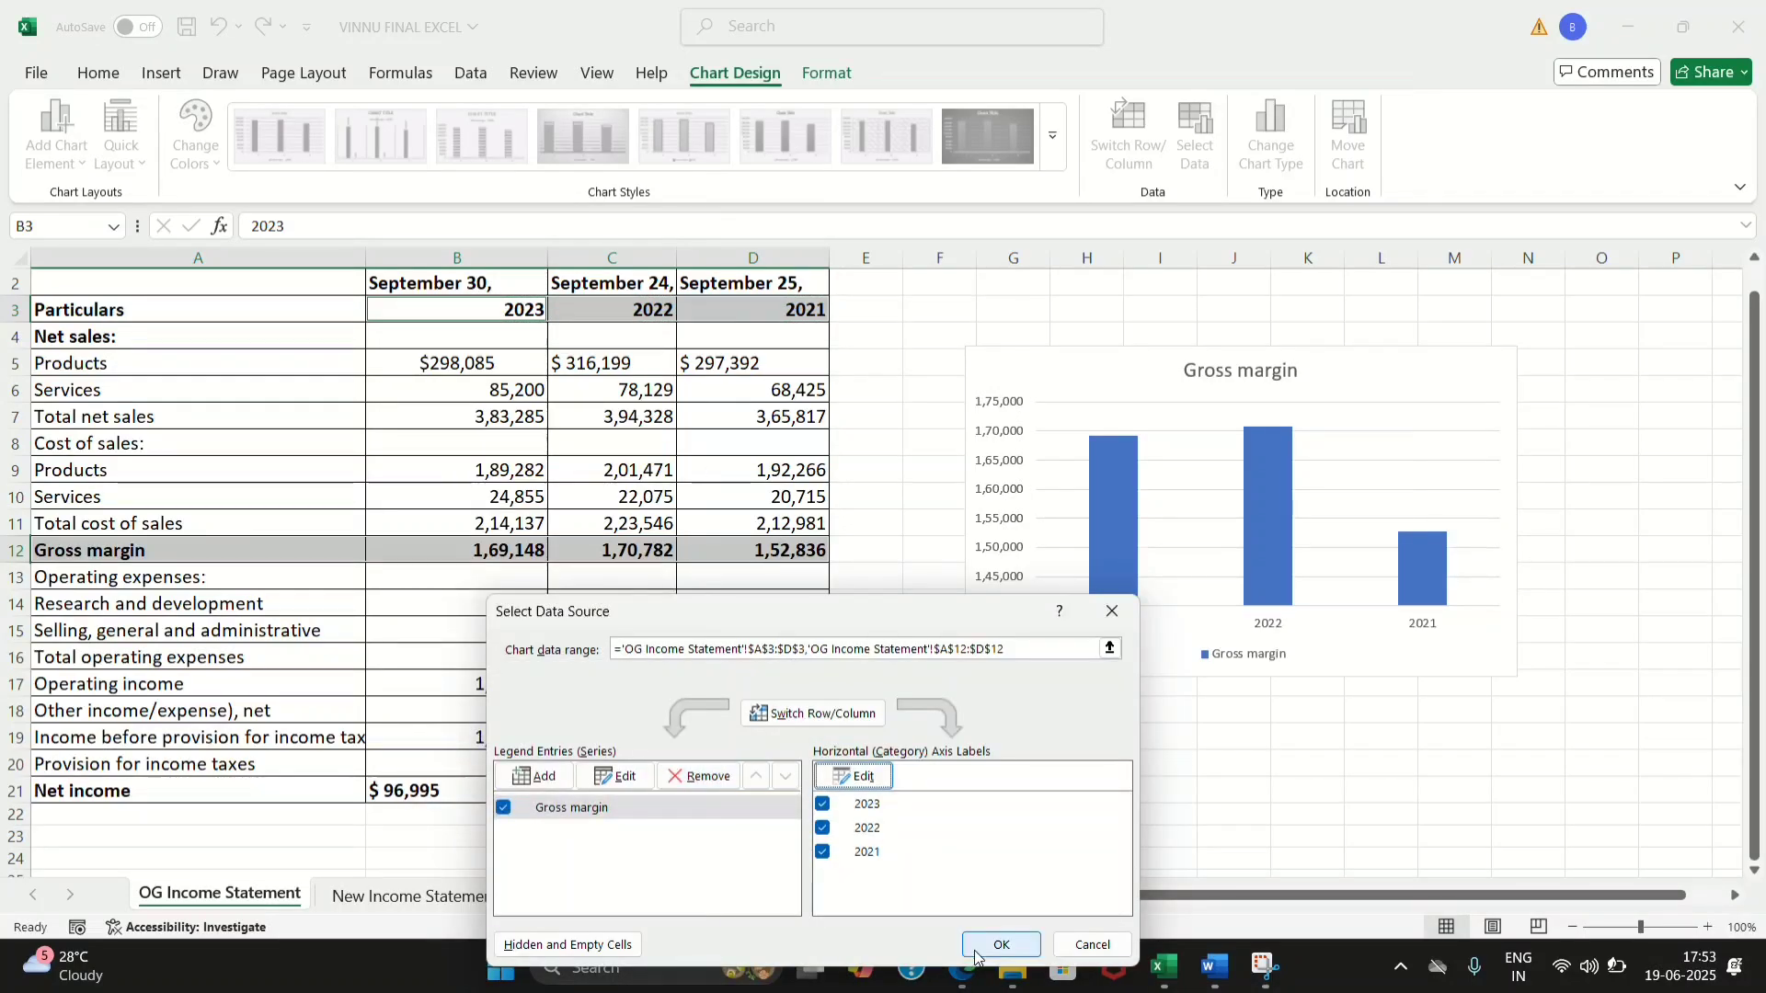
click(1002, 944)
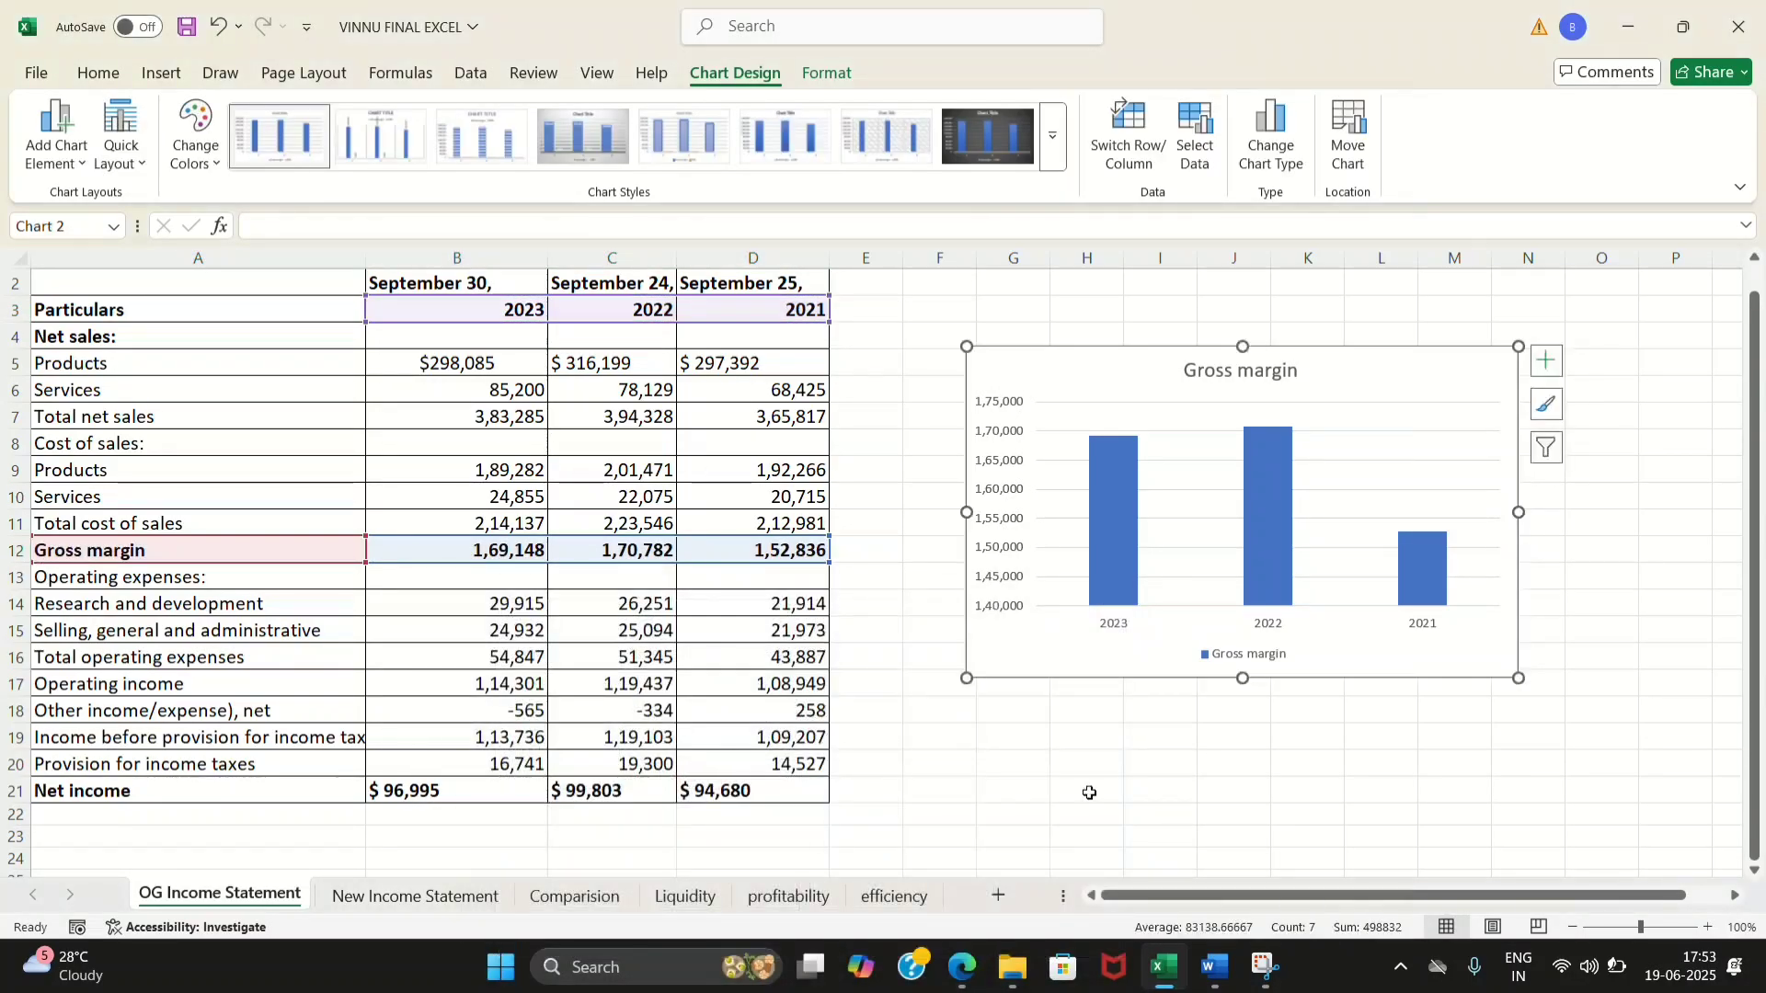
Add data labels to the gross margin chart, and try out a trendline before removing it
click(1545, 361)
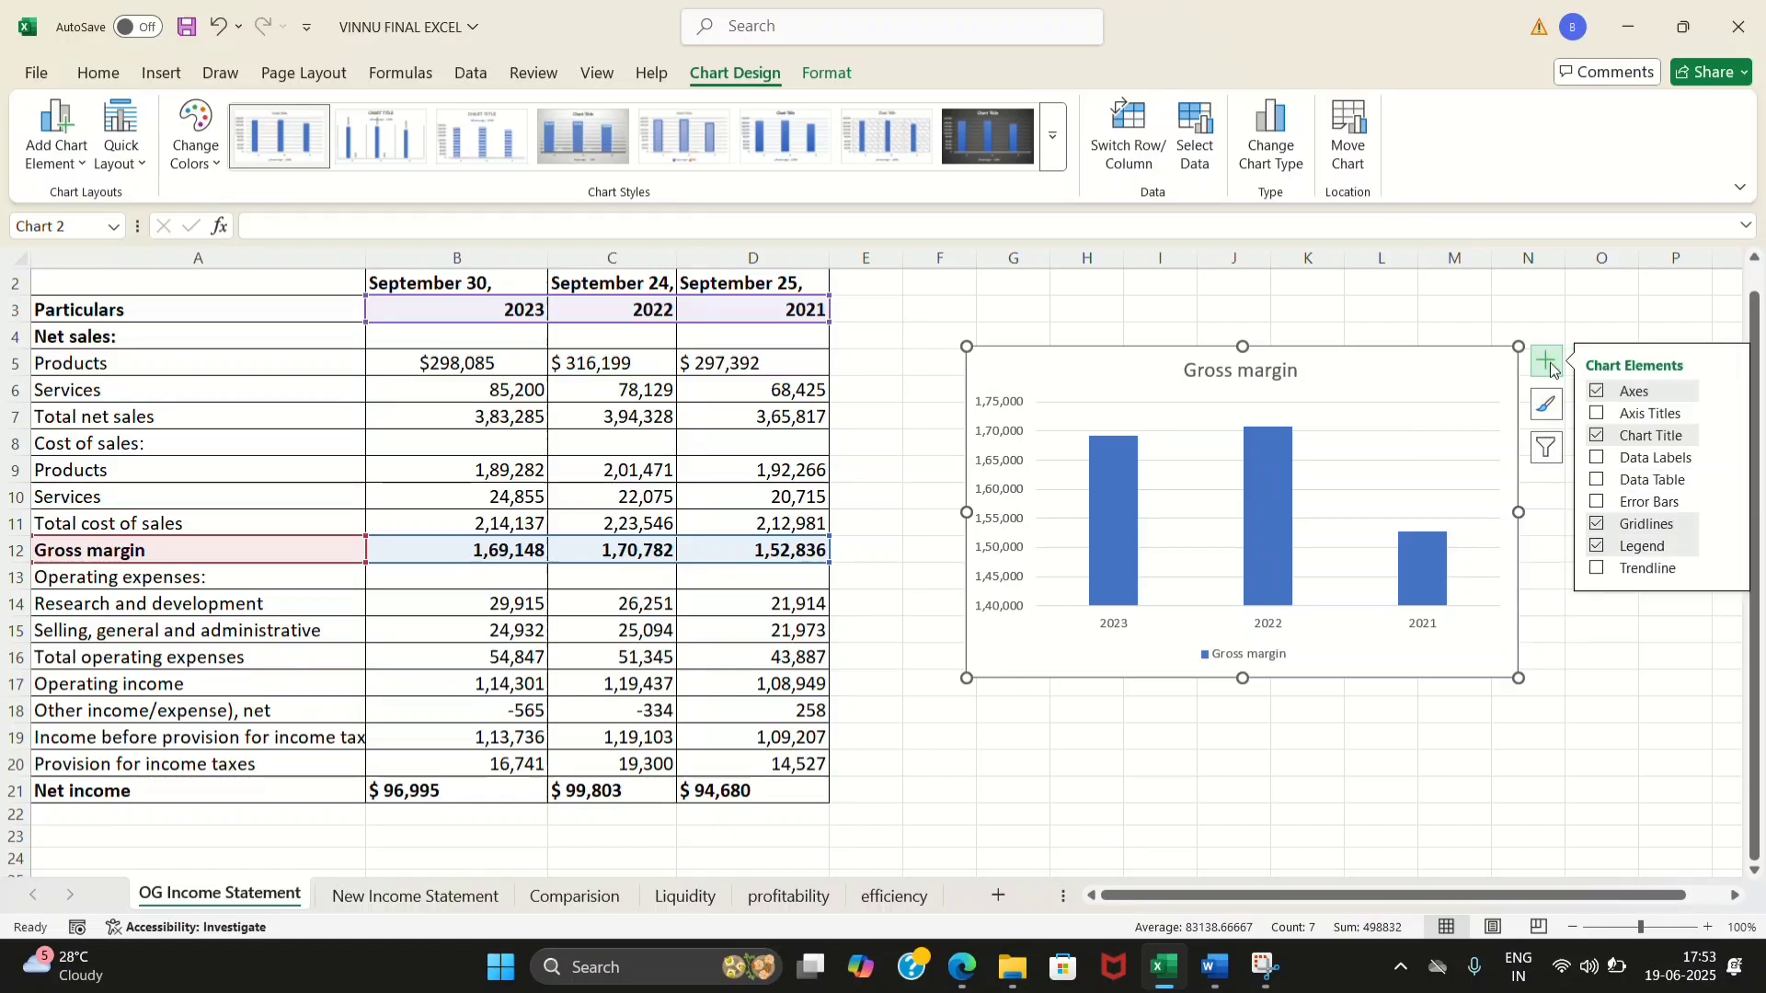
click(1597, 457)
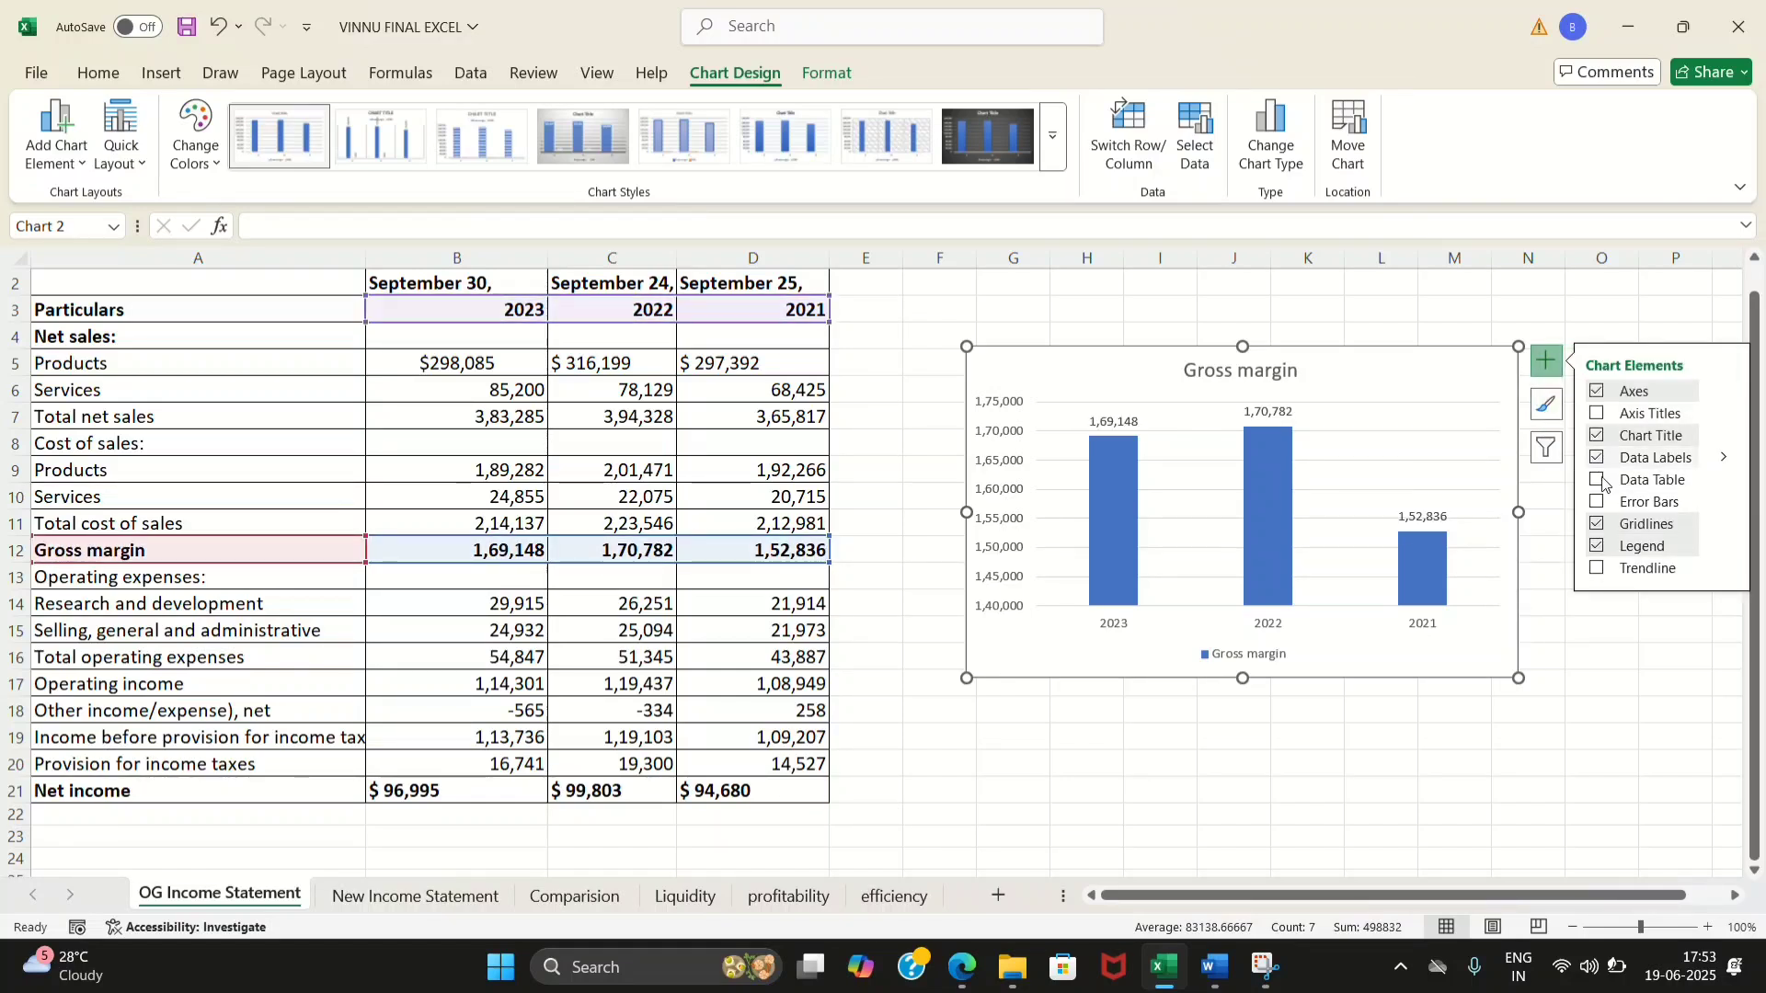
click(1595, 568)
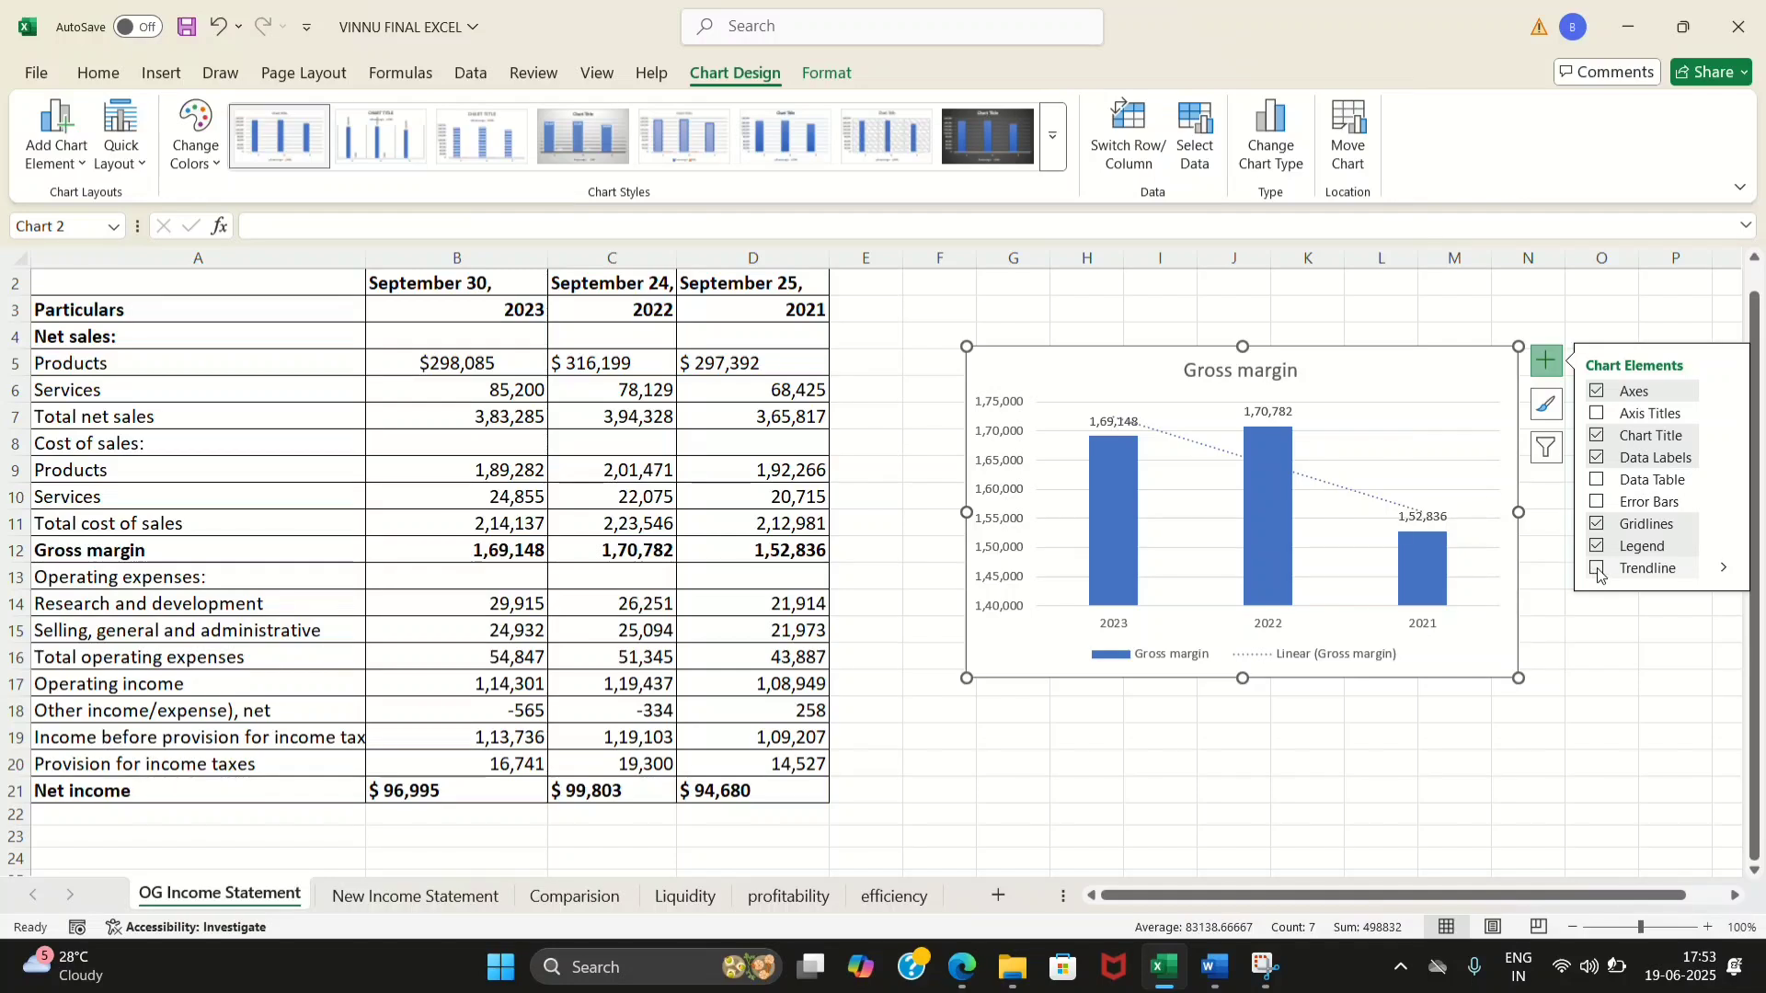
click(1596, 570)
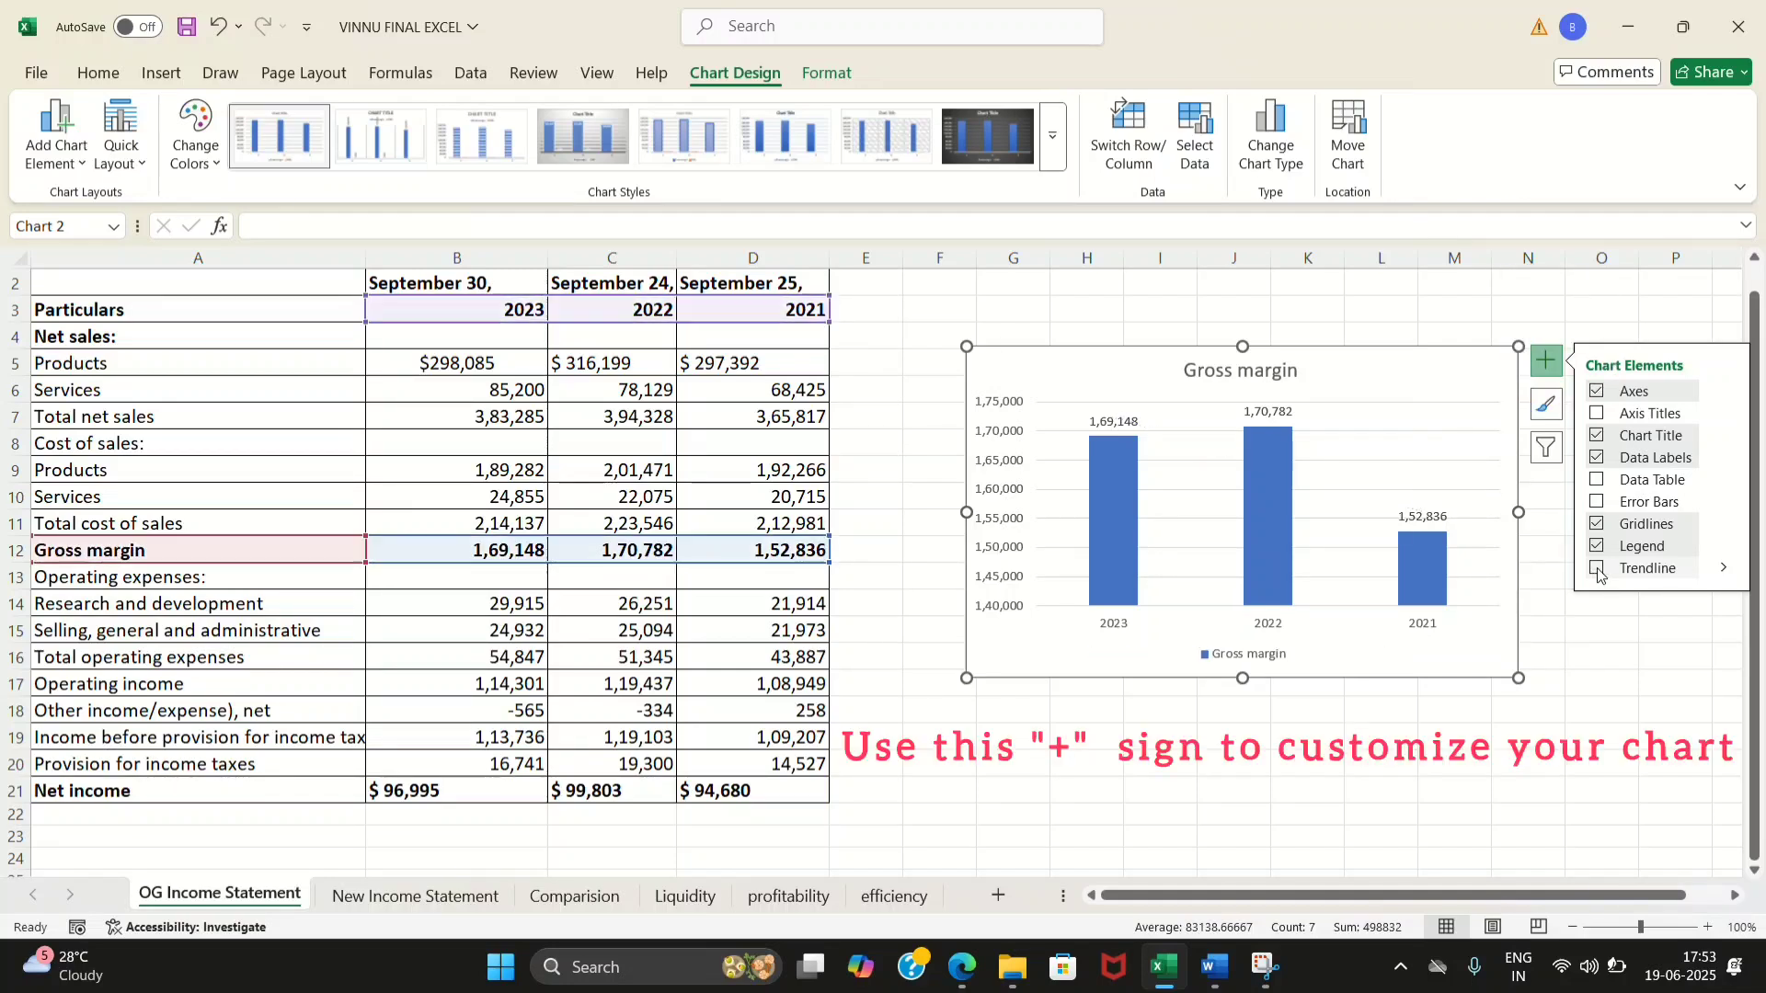
Add a trendline to the gross margin chart and make all of the chart's text bold and black
click(1596, 570)
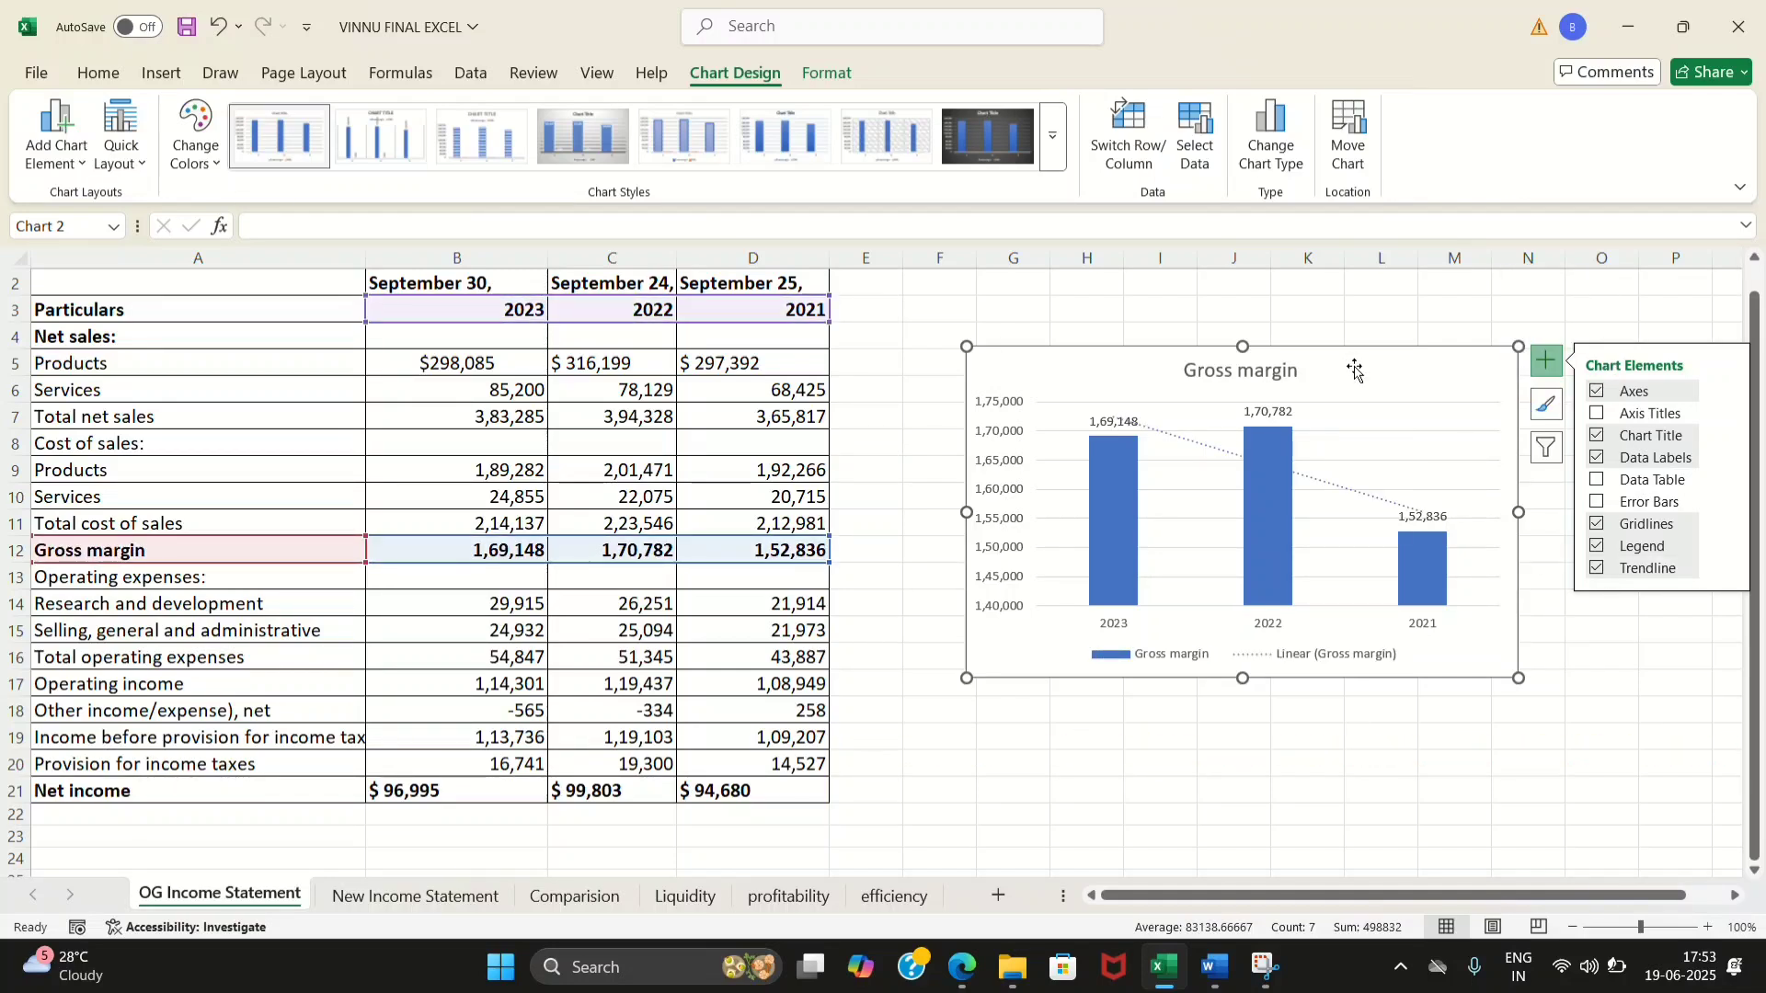
click(96, 65)
click(231, 162)
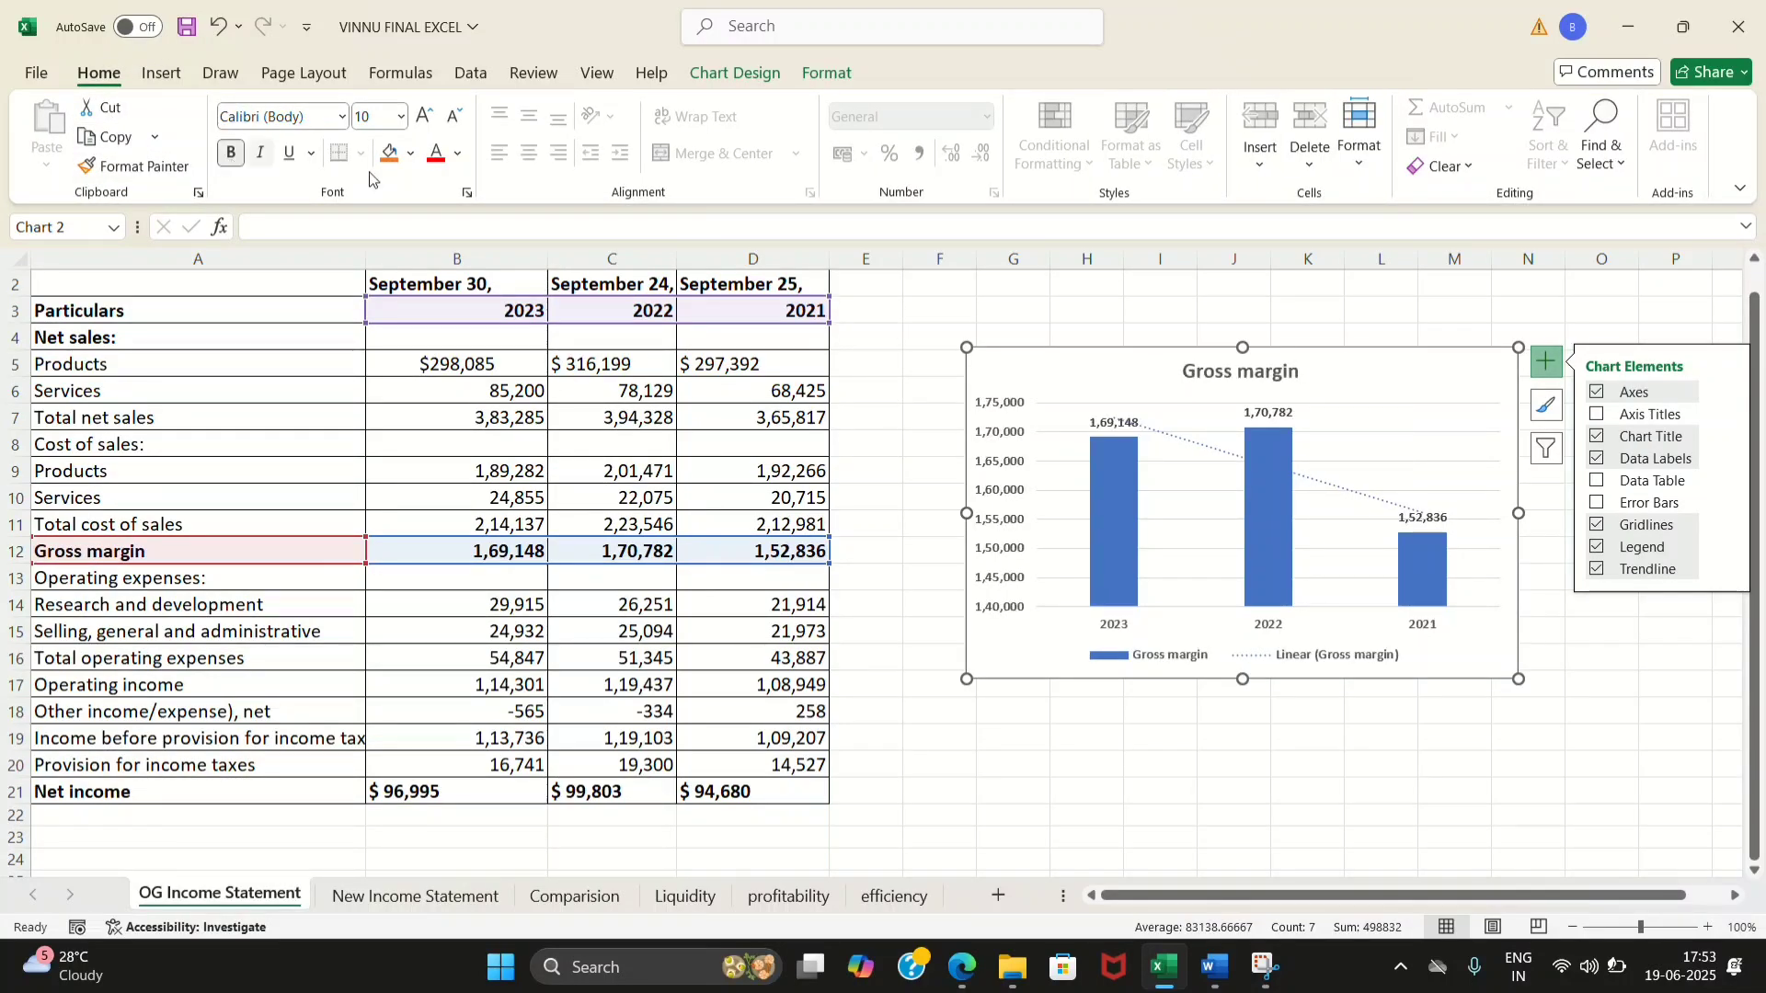
click(458, 154)
click(471, 302)
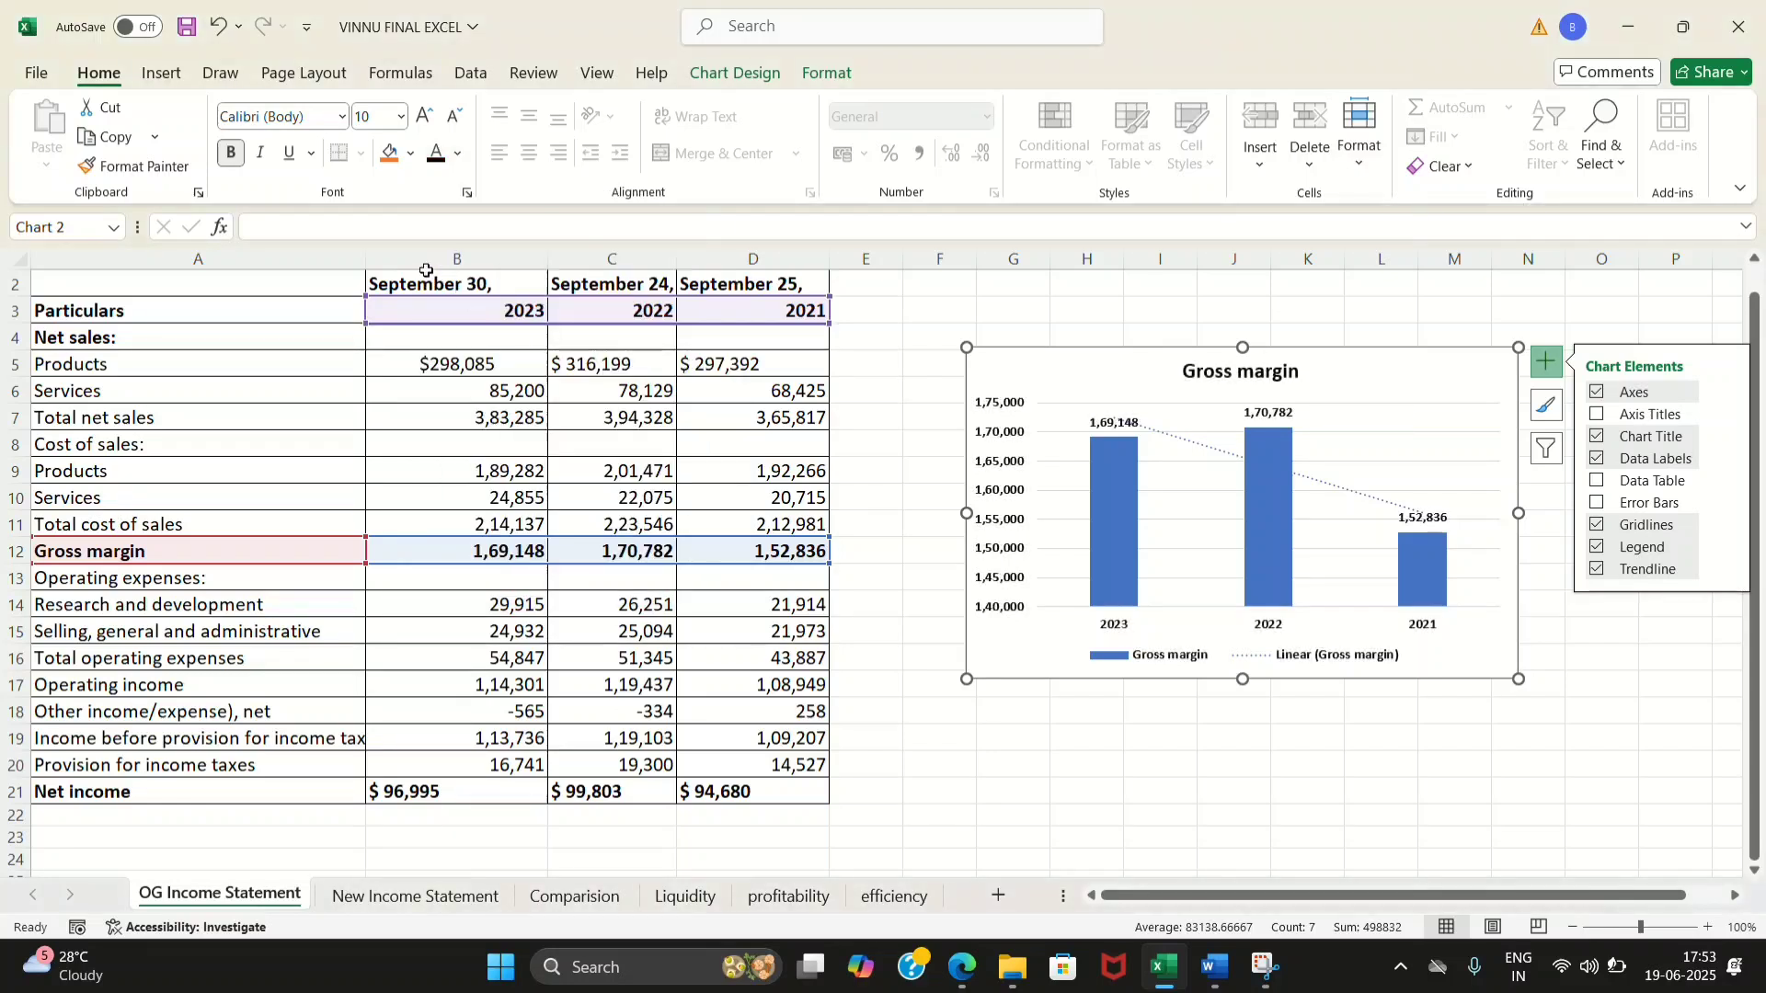
Set the font of the chart's text to Calibri
click(287, 119)
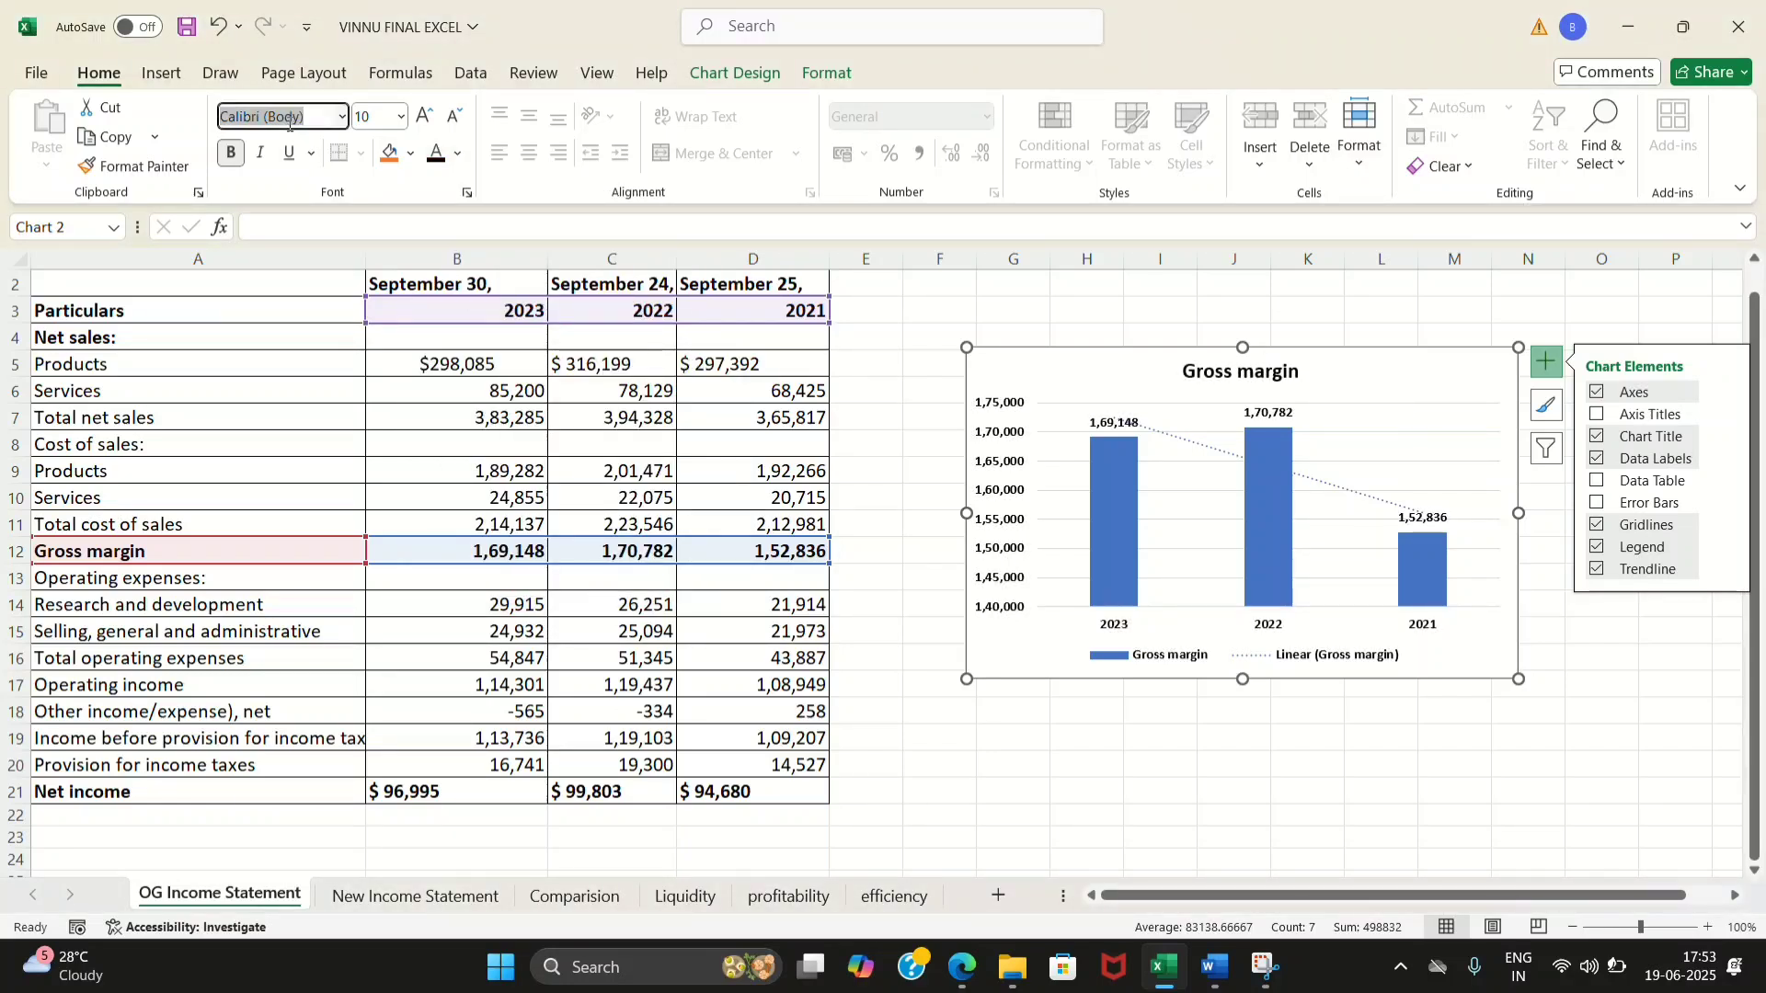
click(343, 119)
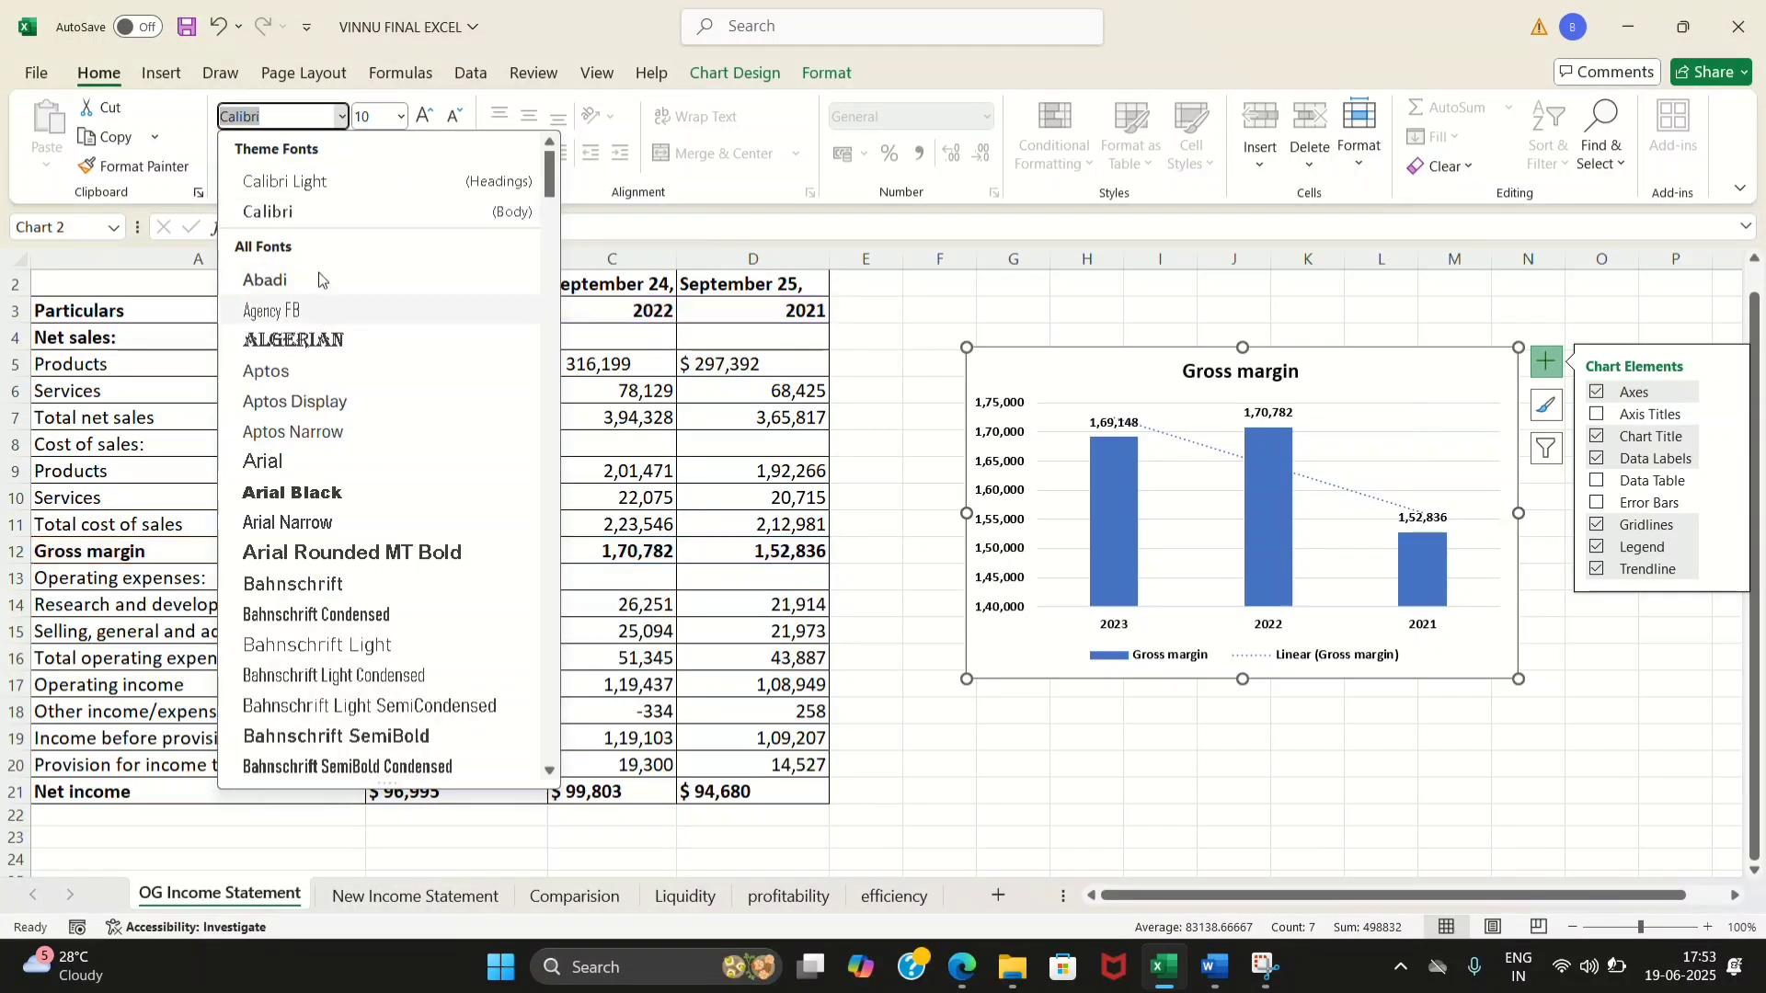
click(272, 216)
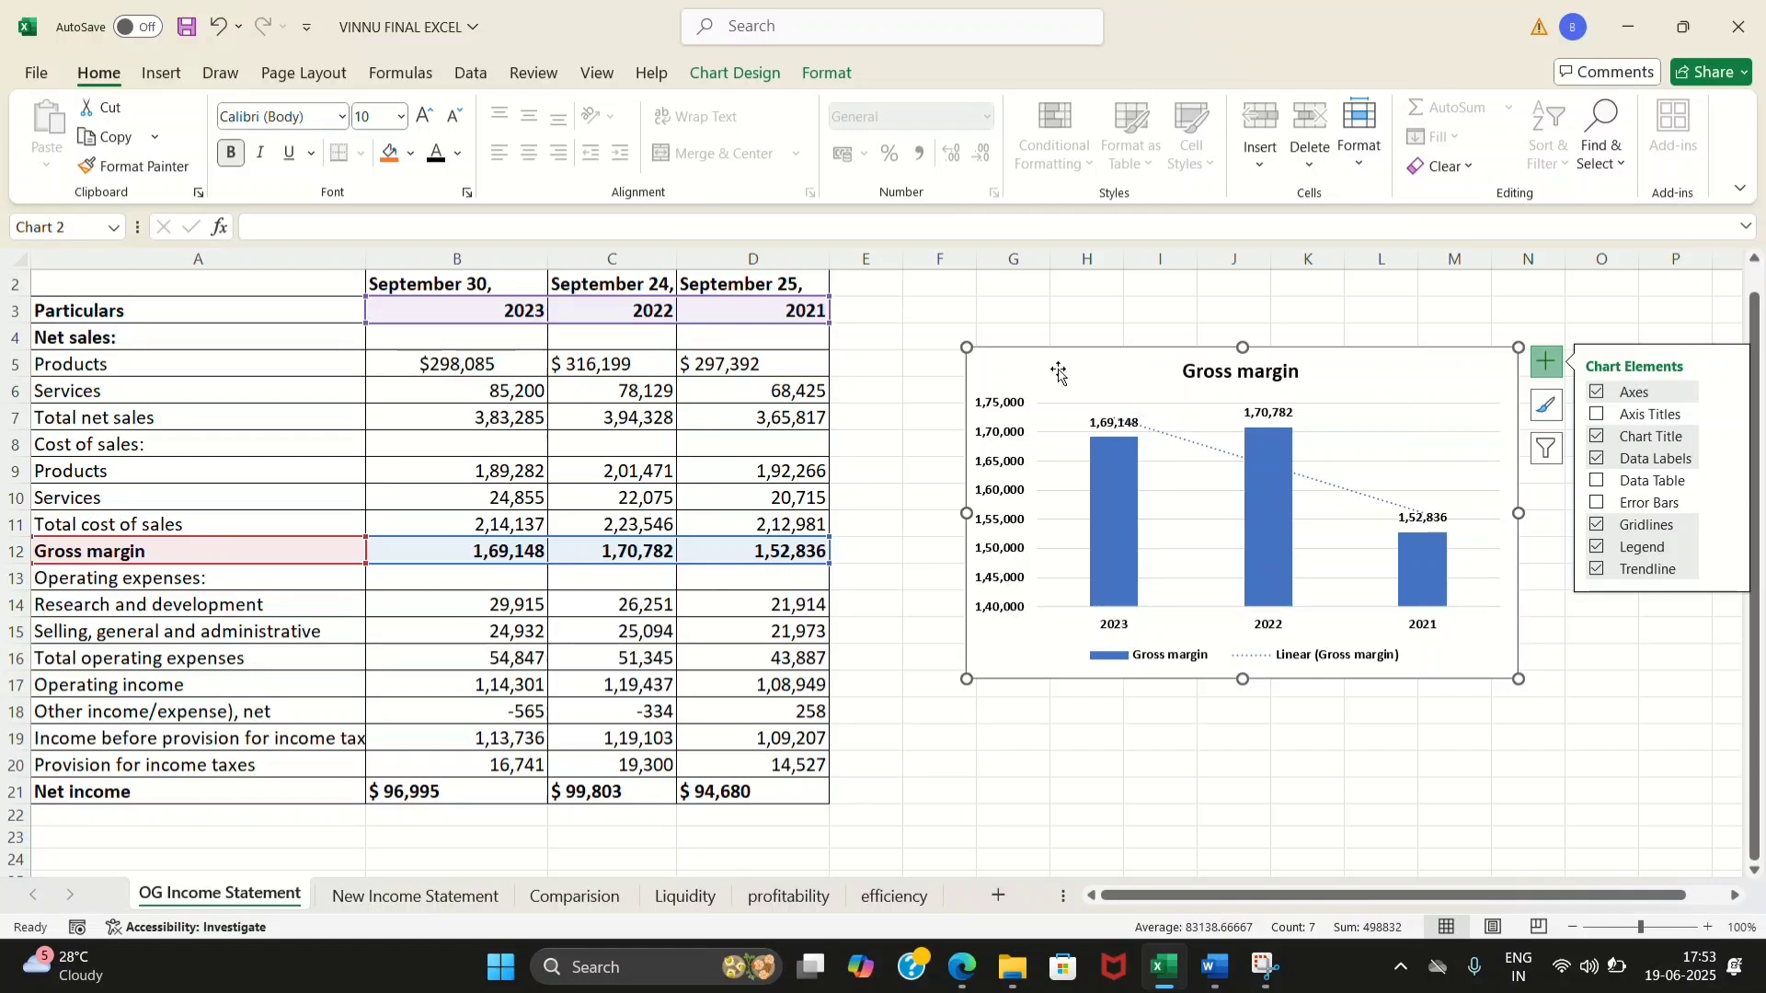
Try out the grey gradient, translucent-column and dark chart styles, and return the chart to the first style
click(701, 74)
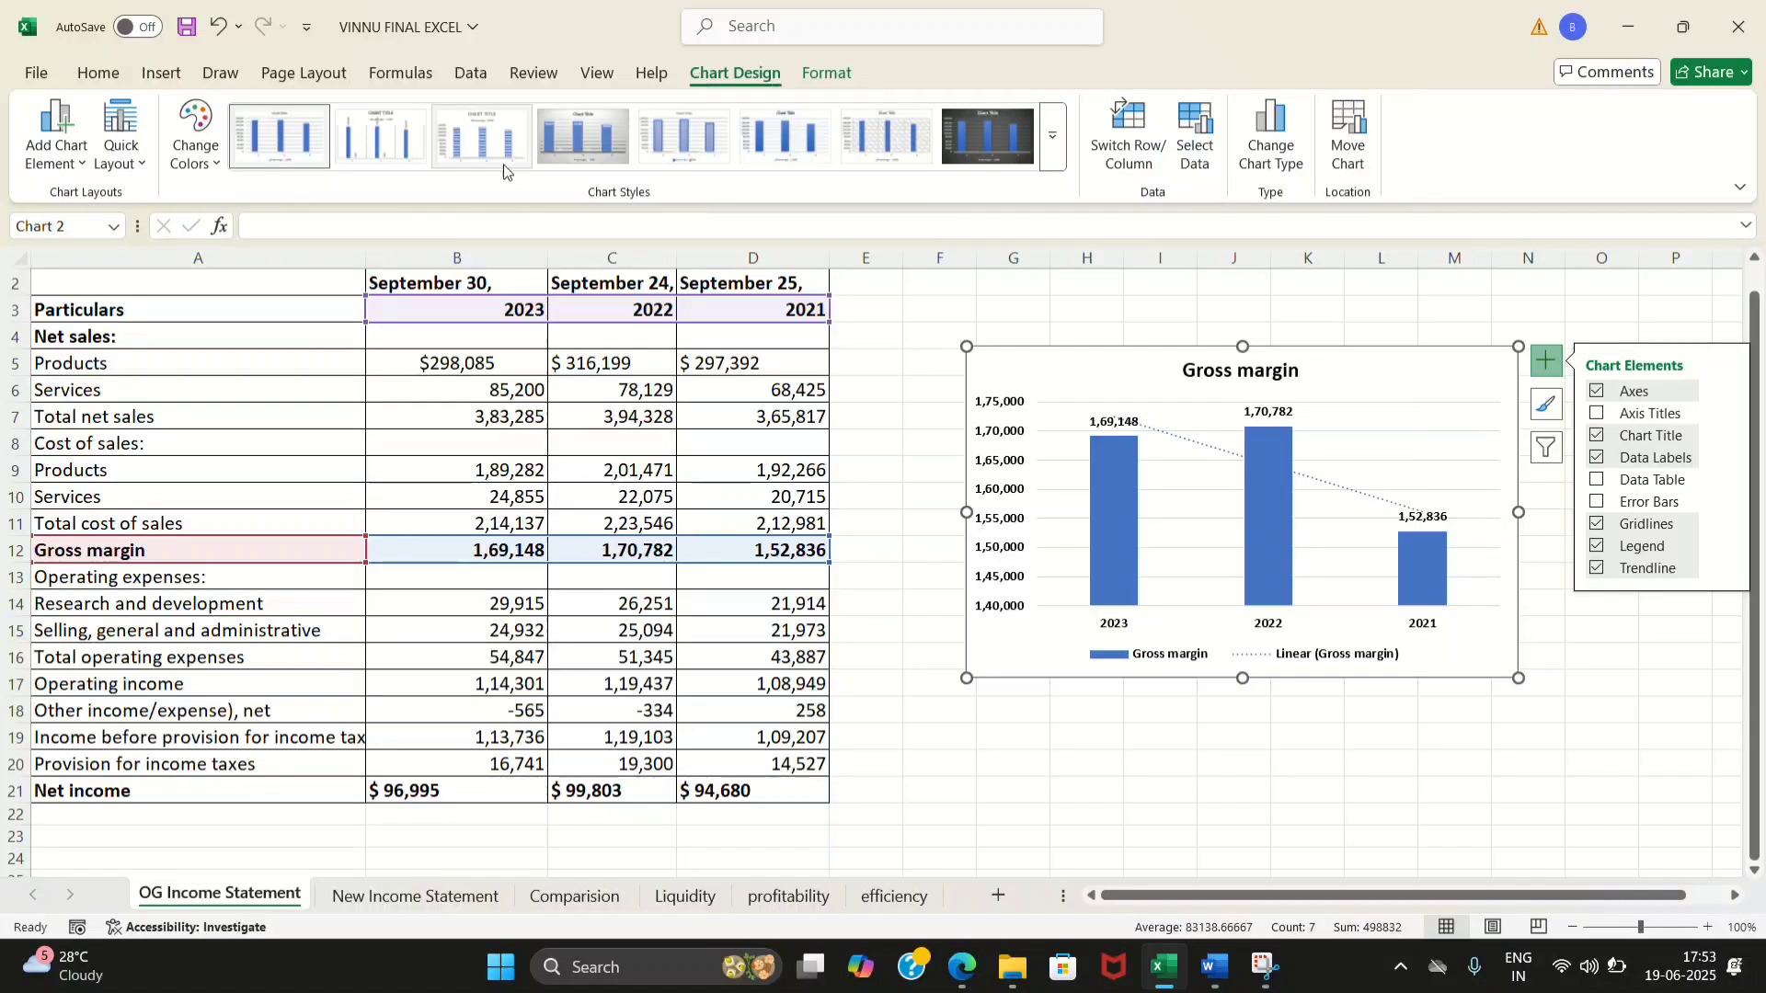
click(564, 145)
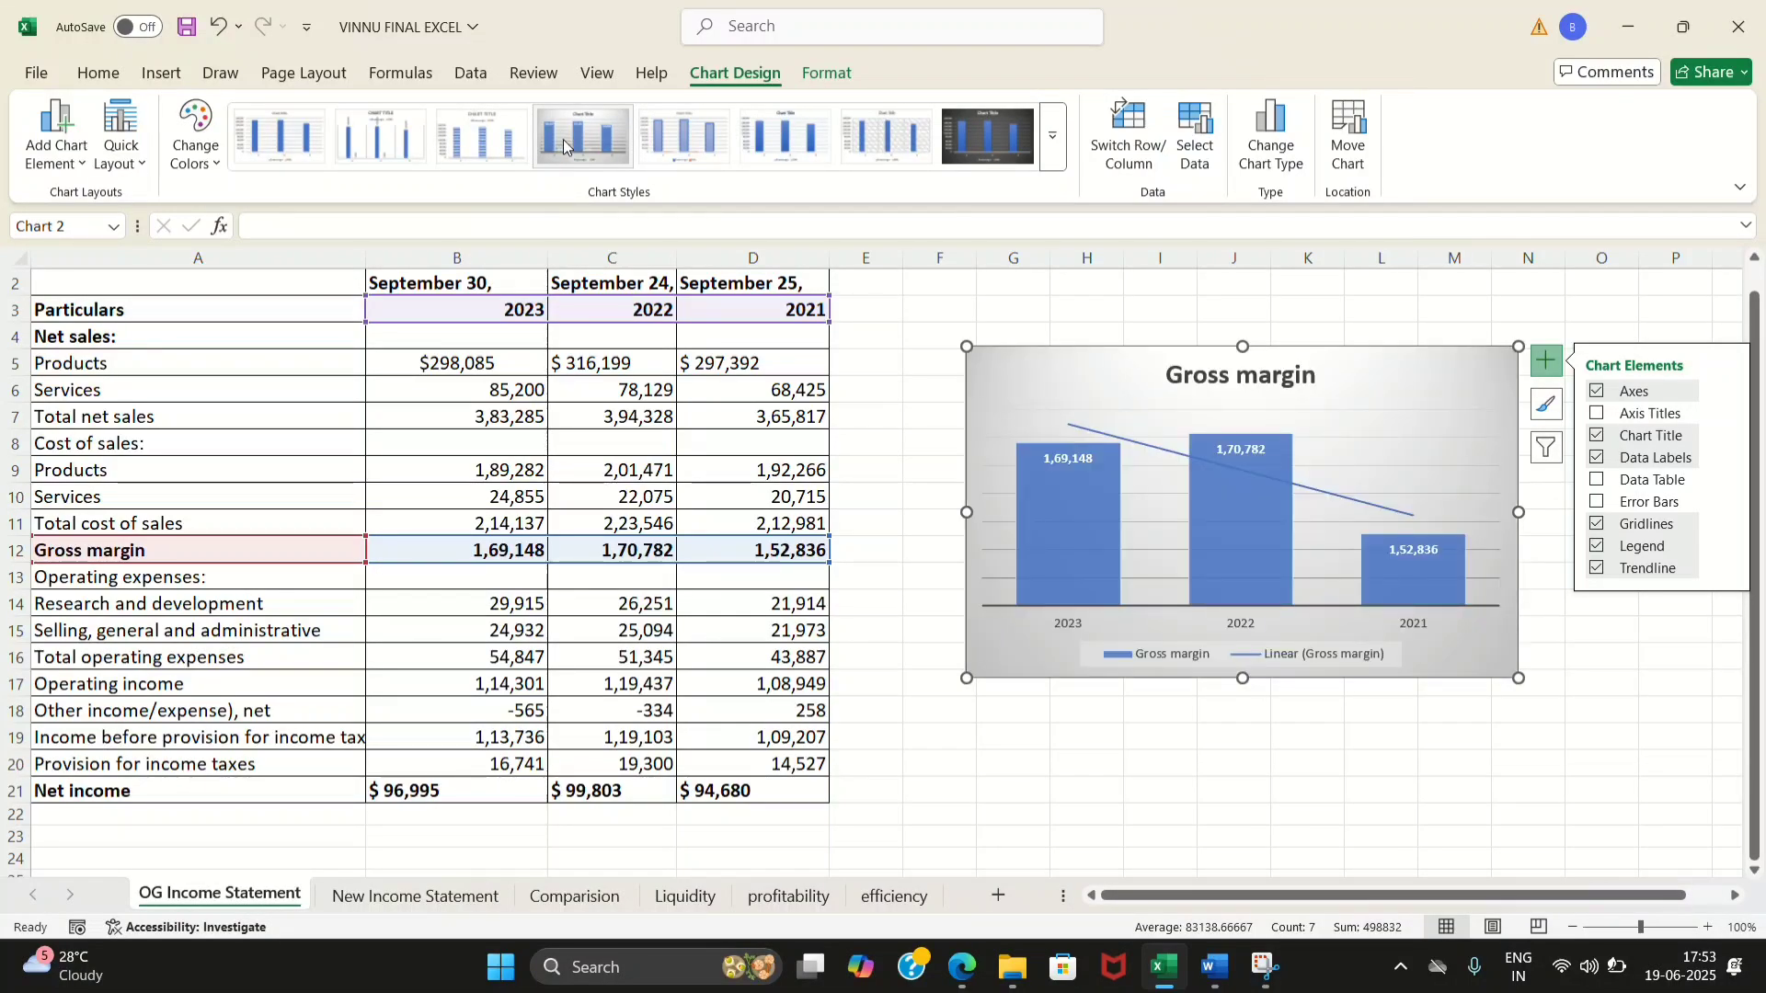
click(701, 144)
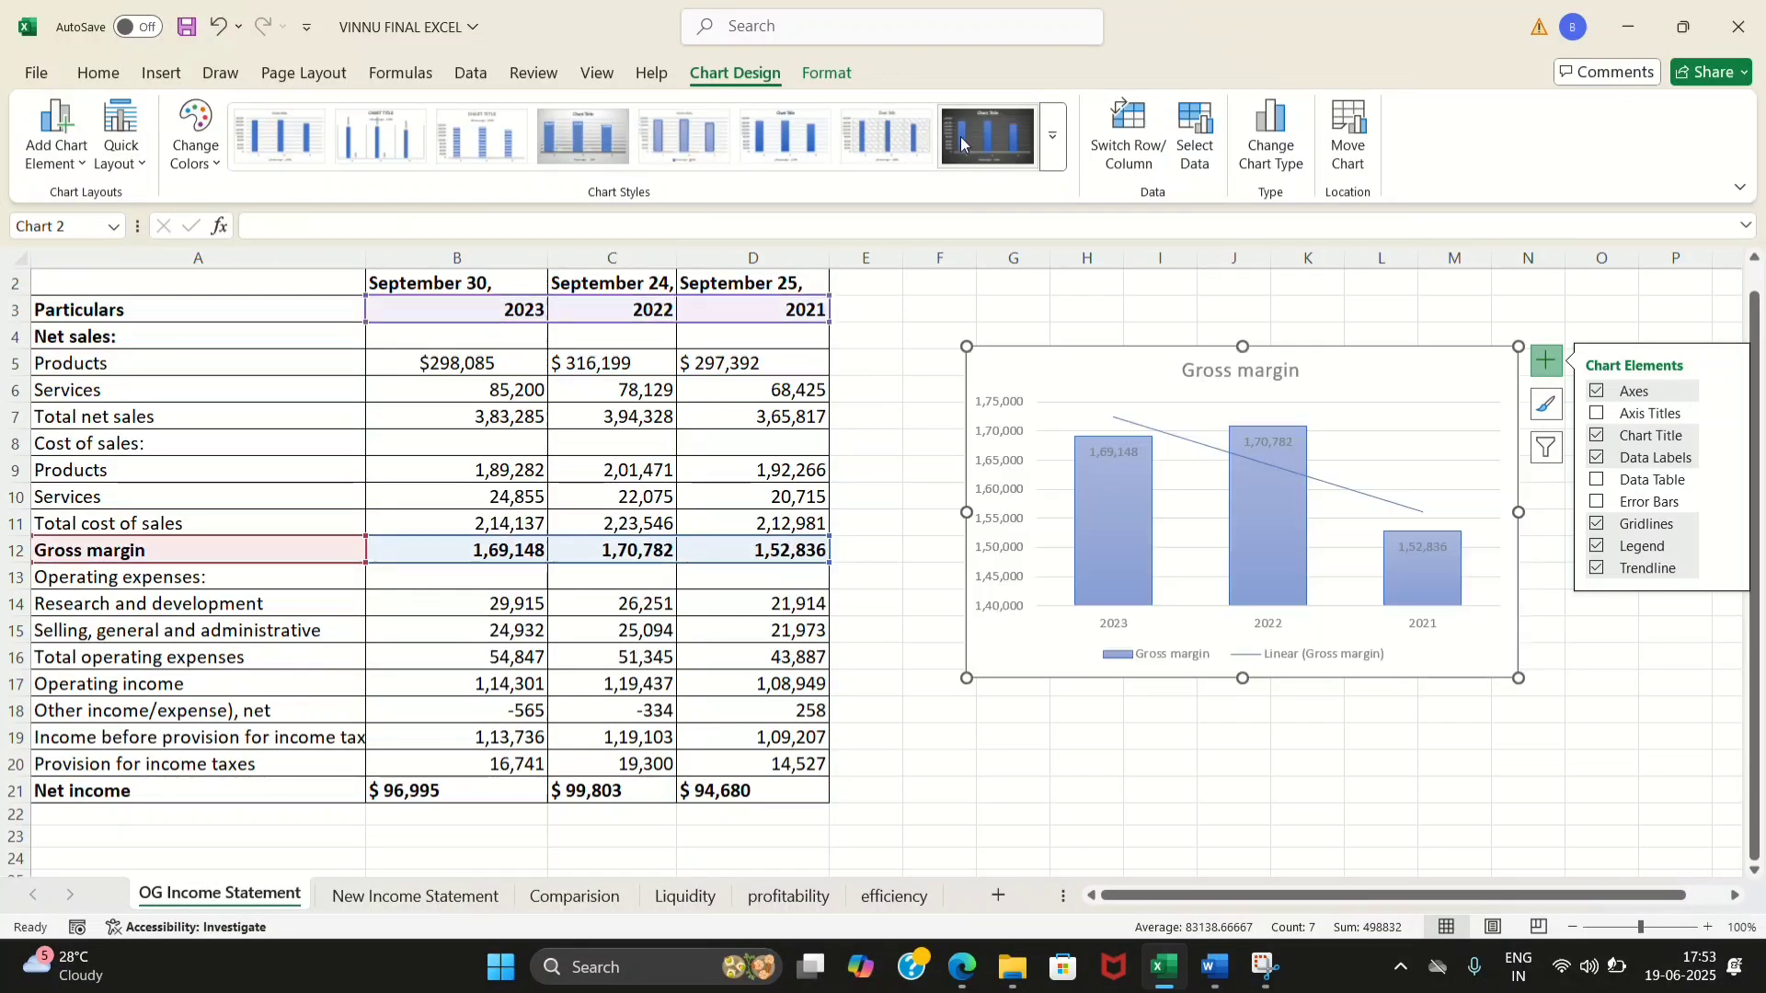
click(961, 144)
click(299, 151)
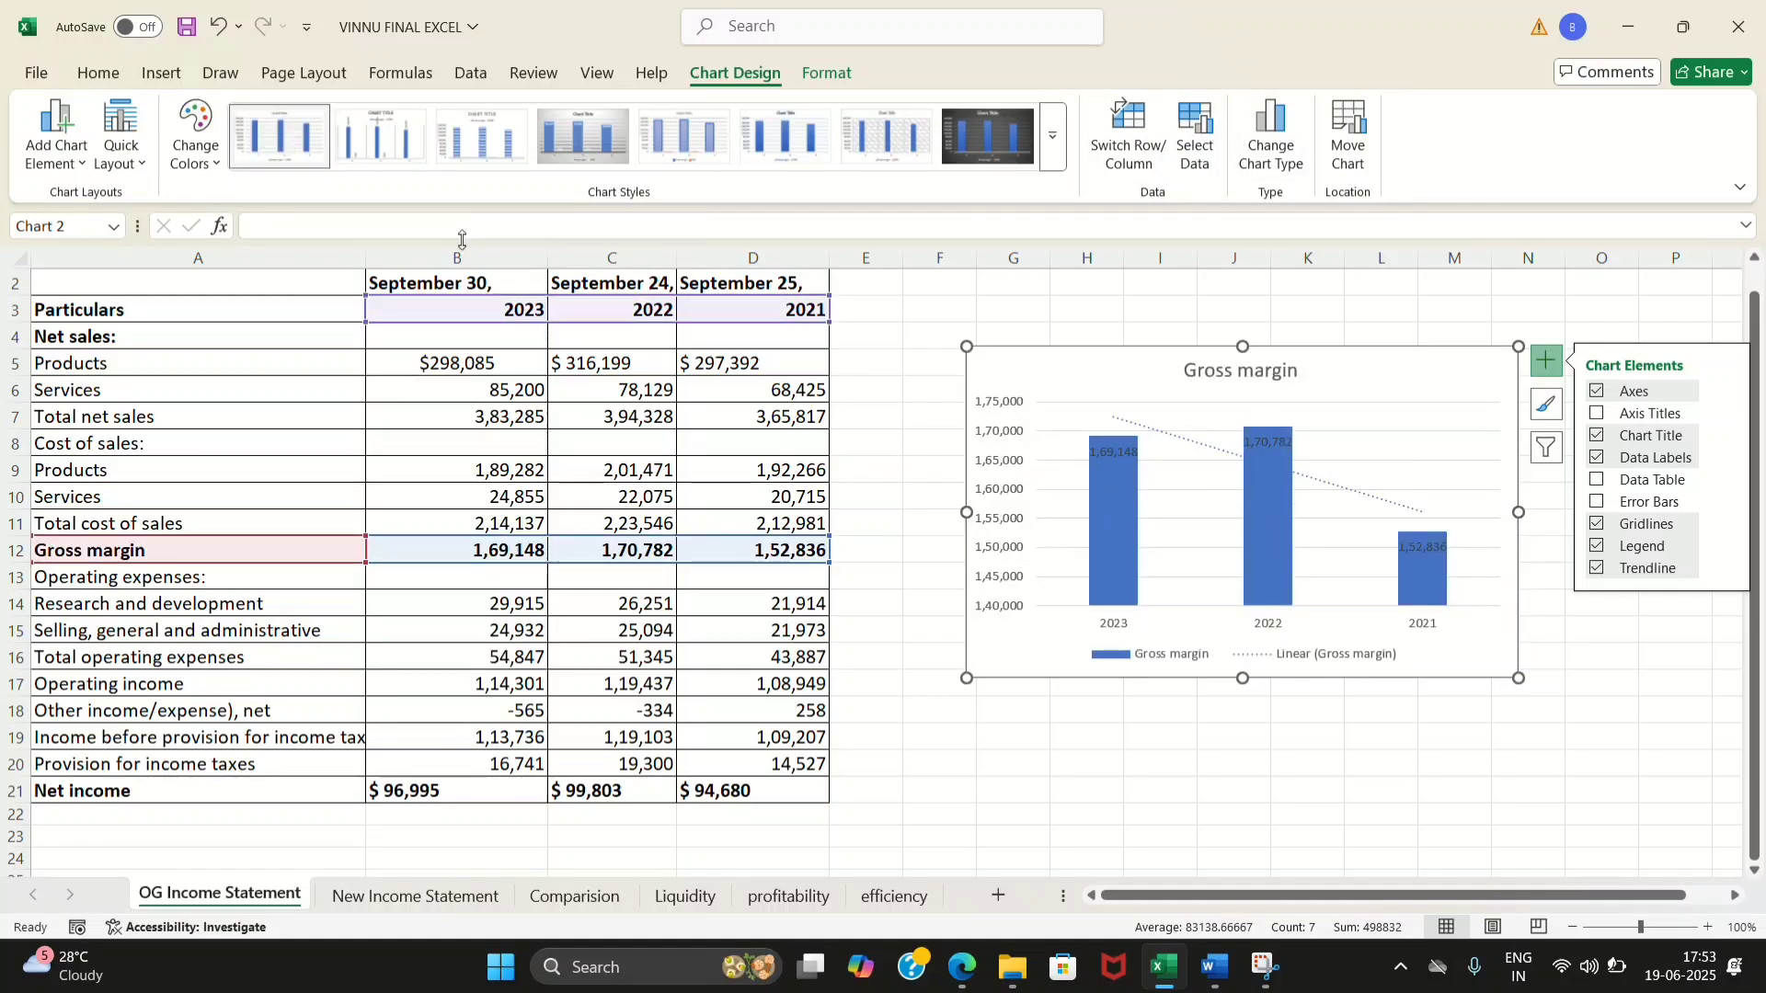
Apply the quick layout that has data labels and a legend below the columns but no title or gridlines
click(122, 162)
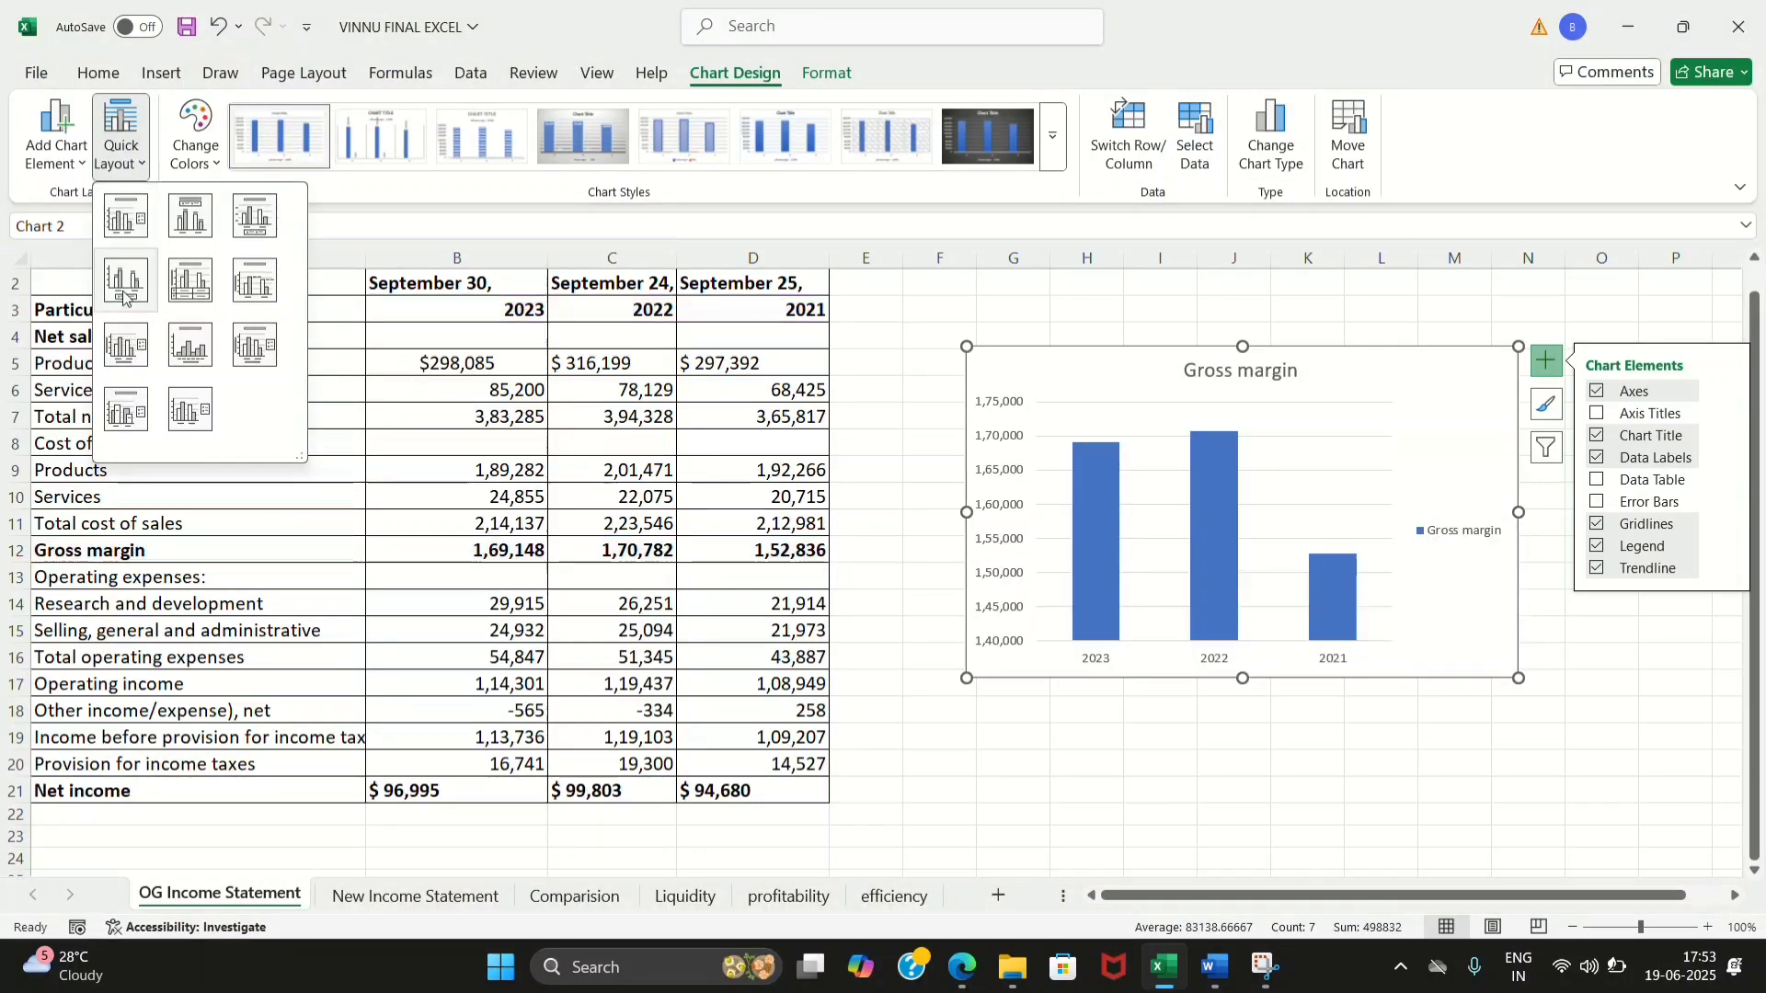
click(158, 293)
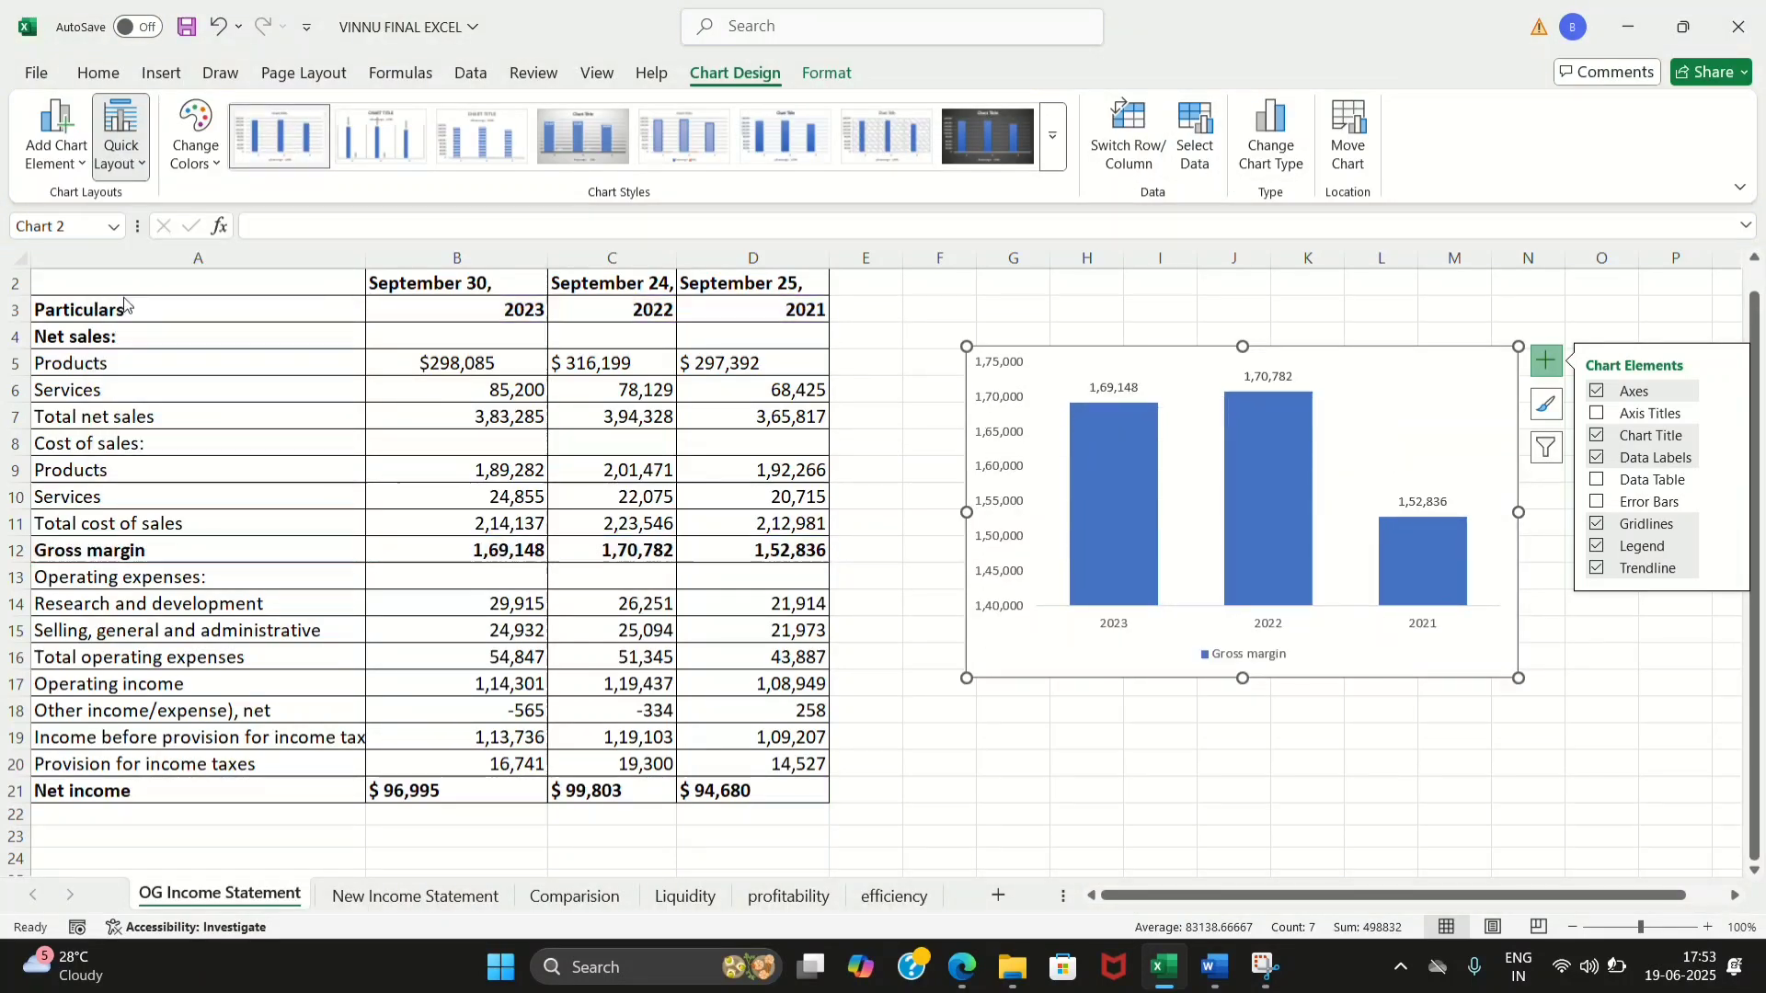
click(122, 147)
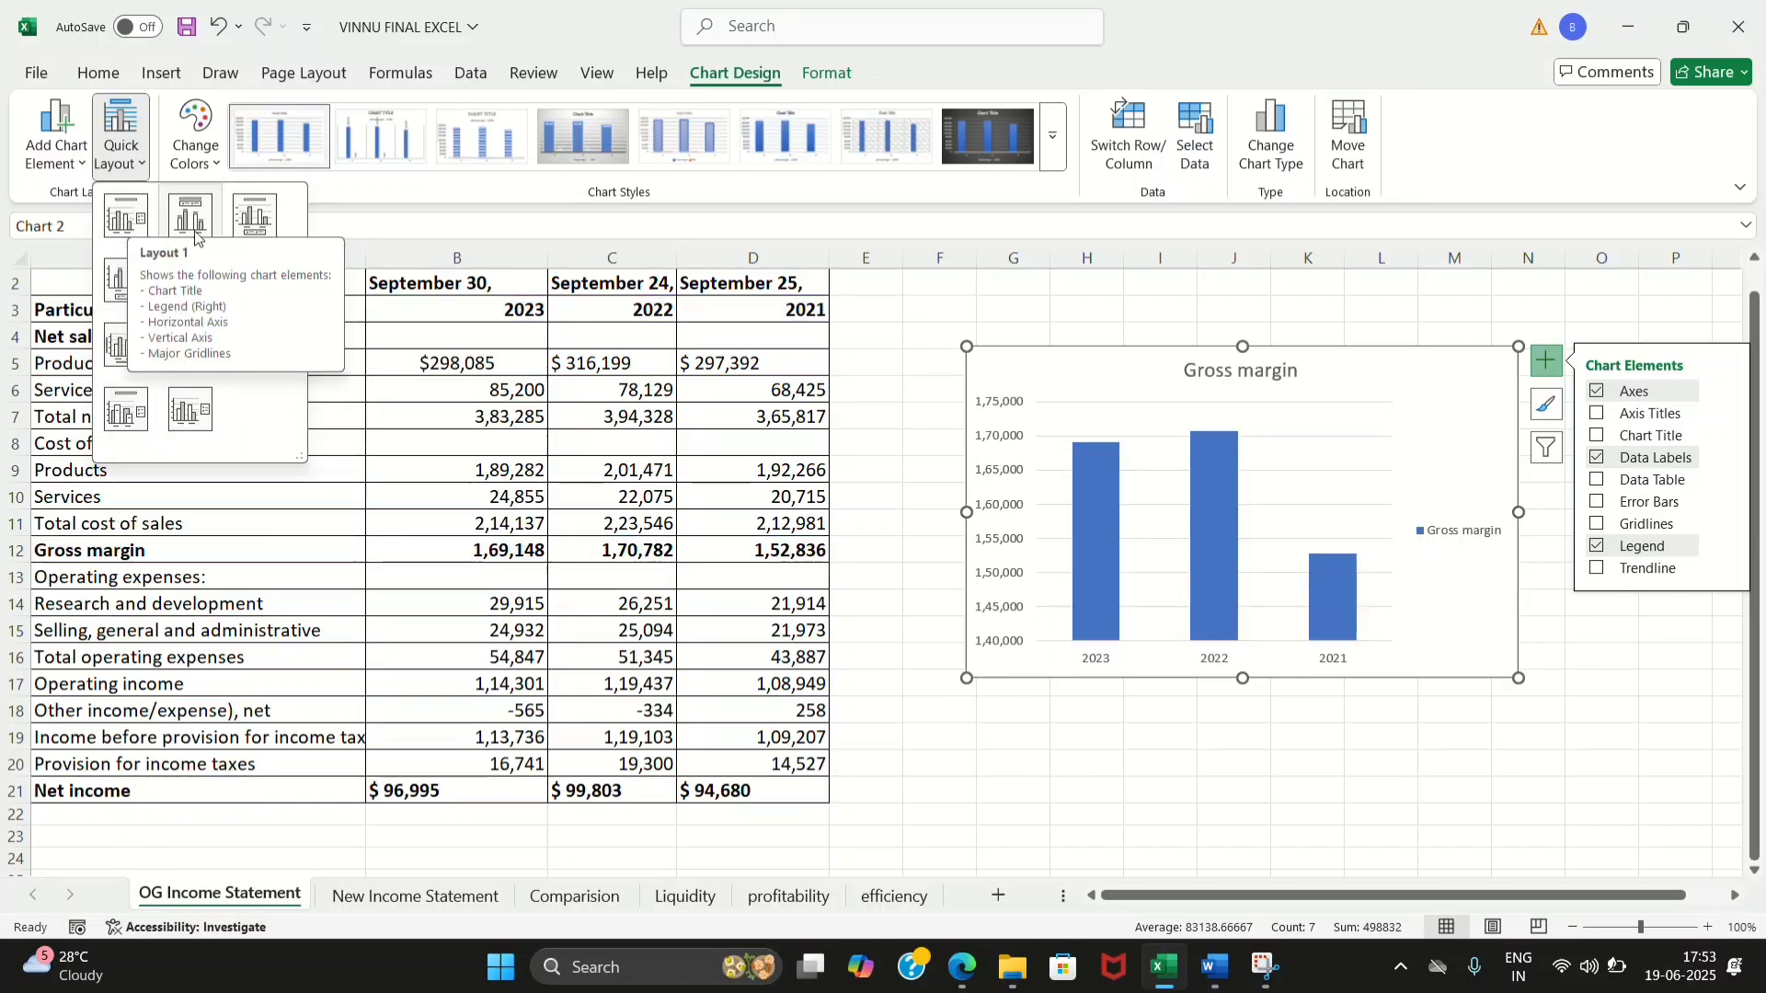
click(126, 280)
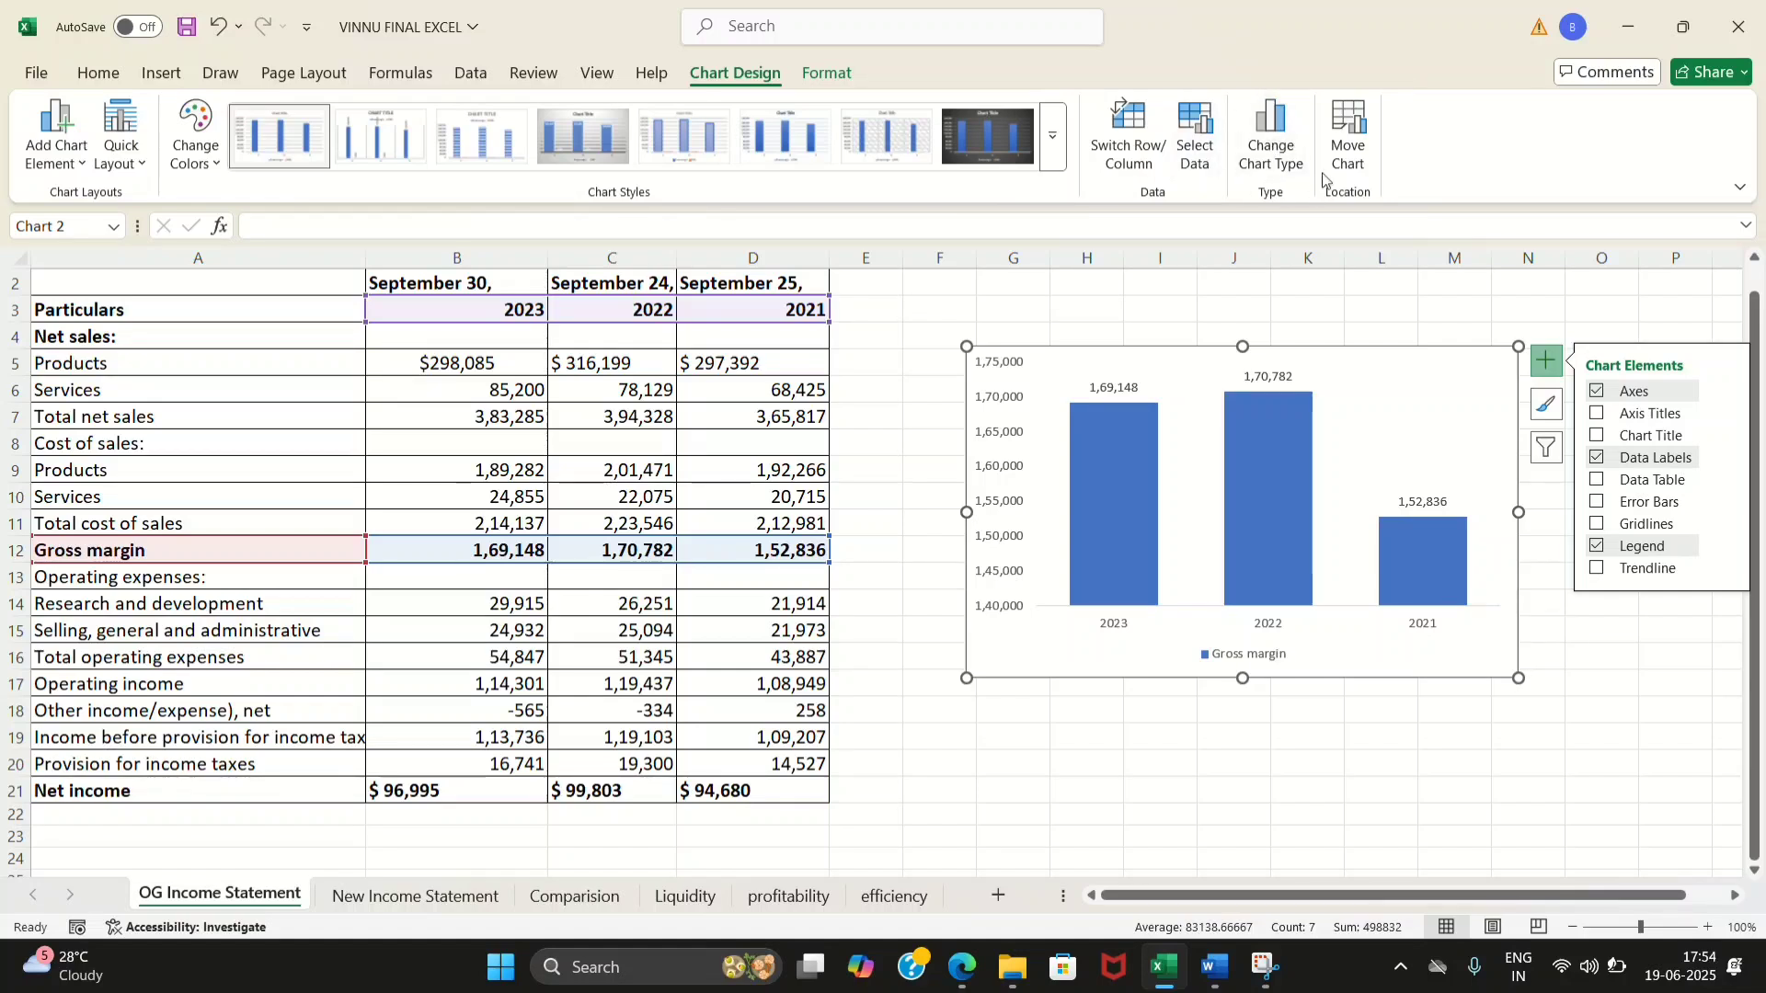
Change the gross margin chart's type from clustered column to a basic Pie
click(1270, 136)
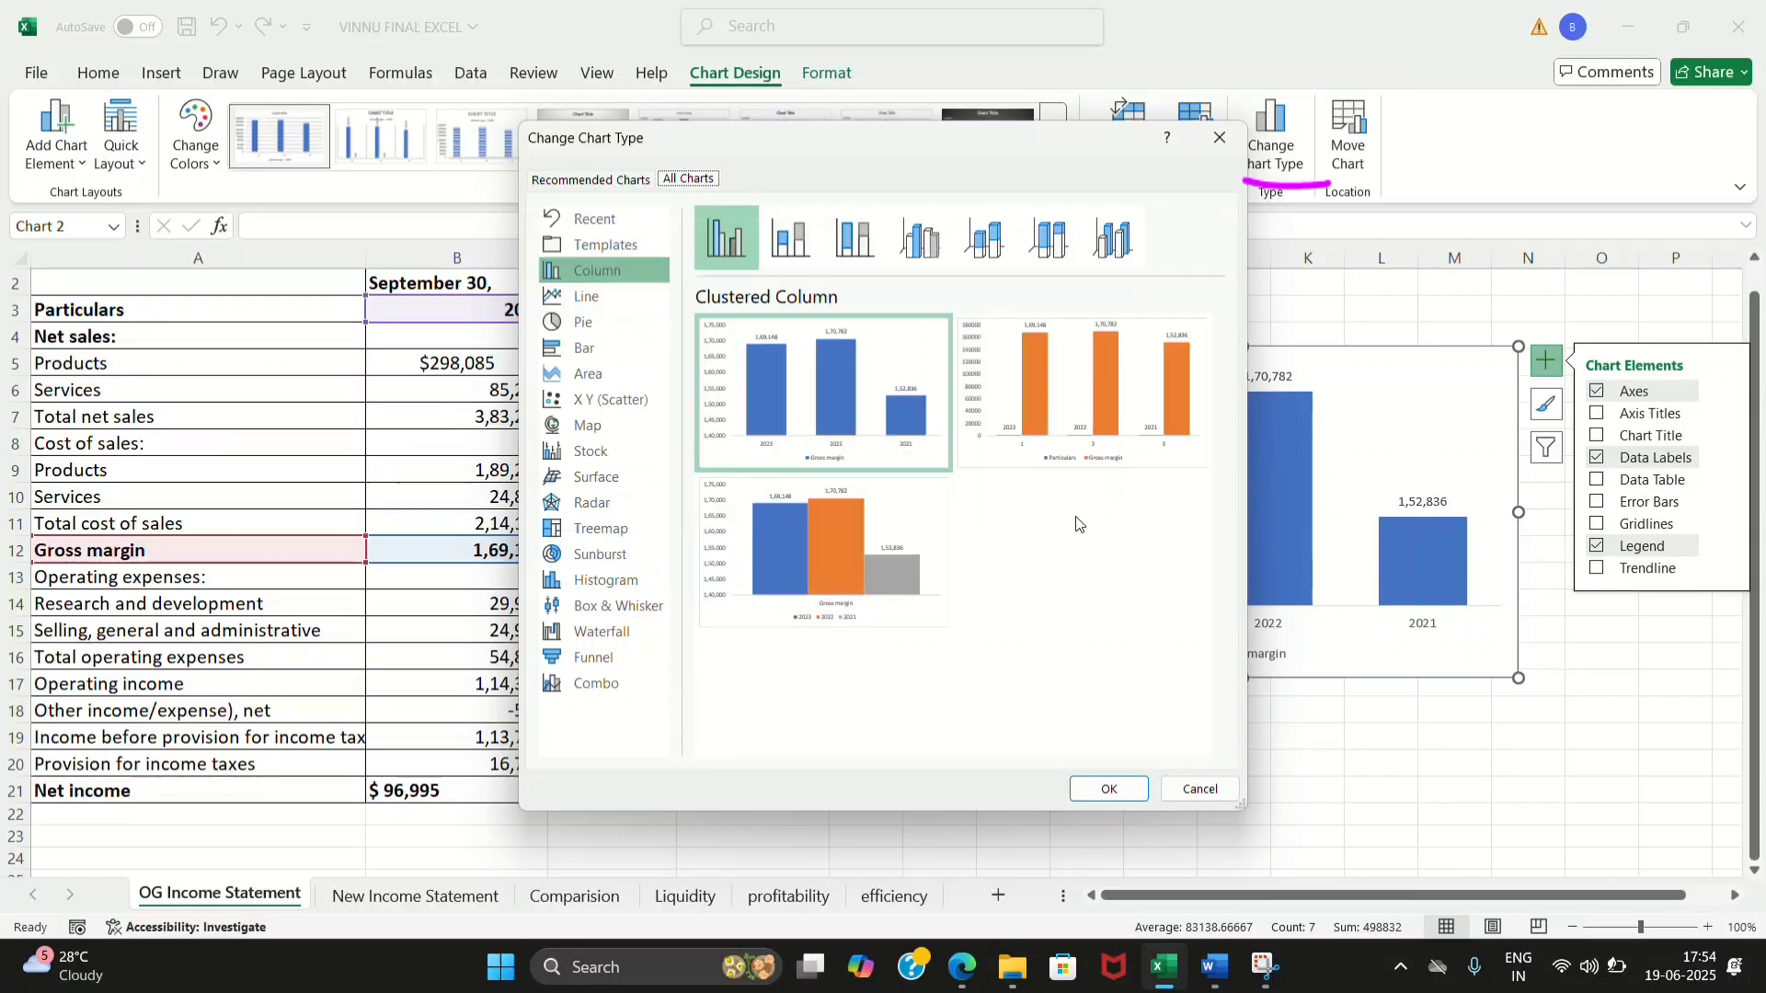
click(1064, 438)
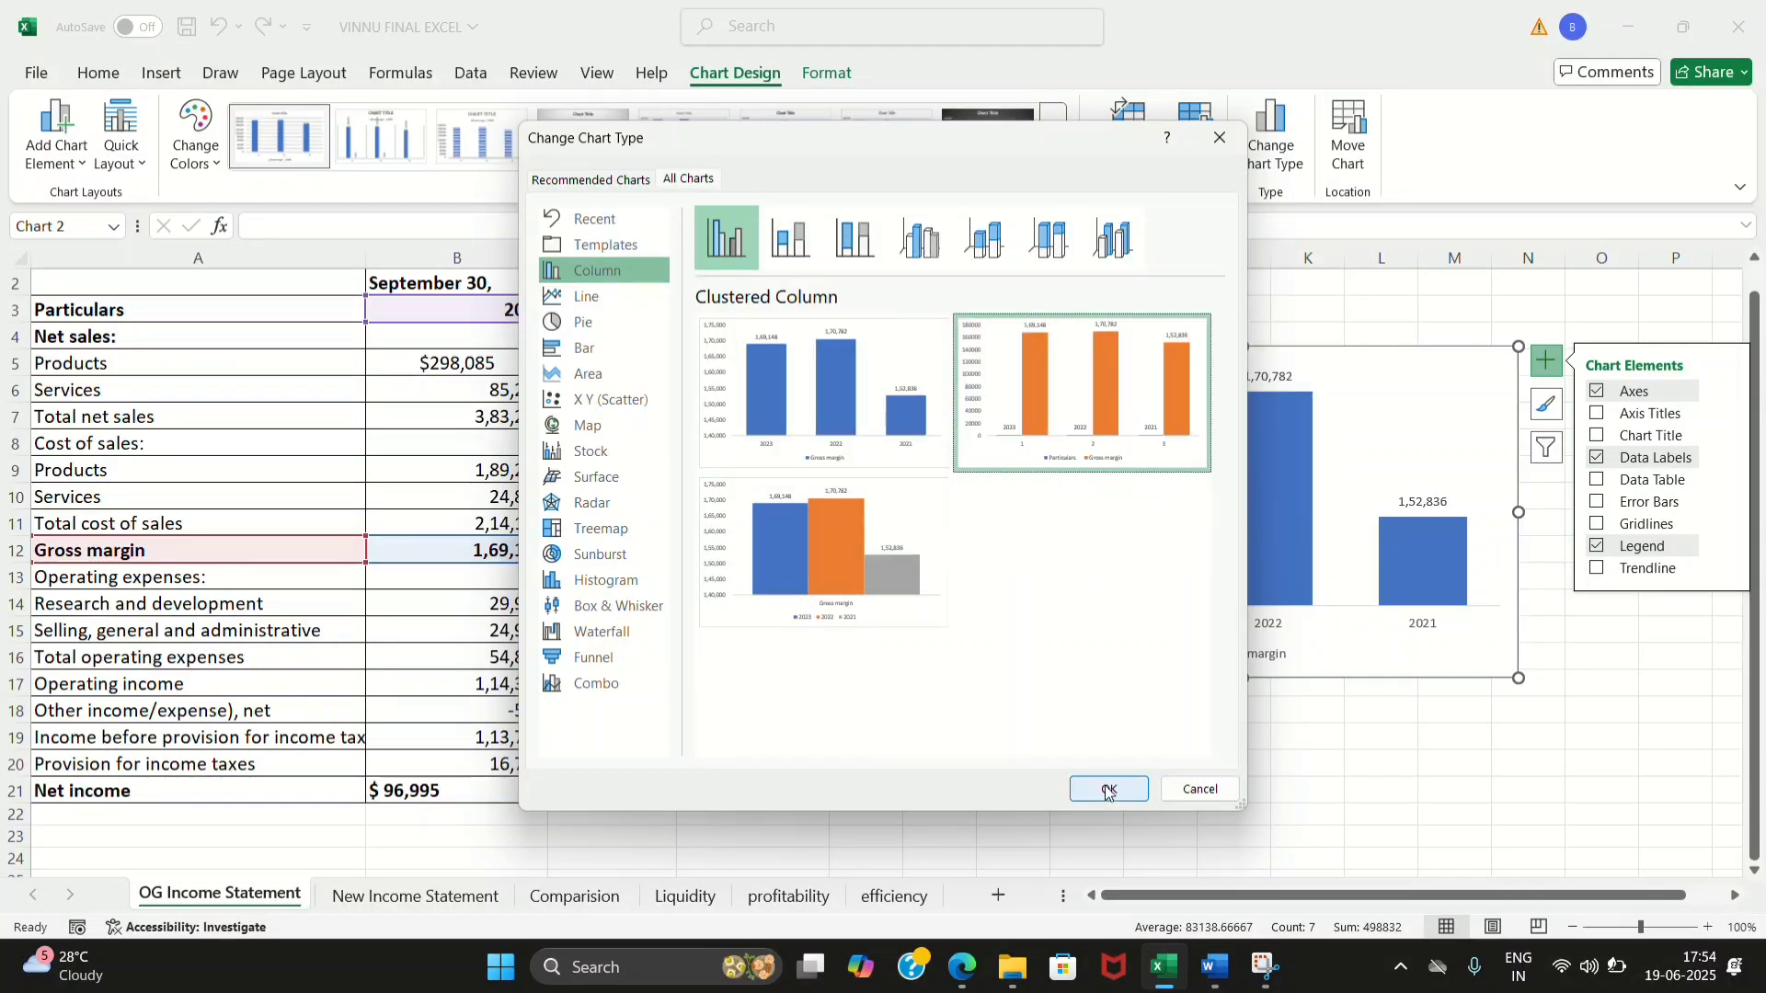
click(590, 326)
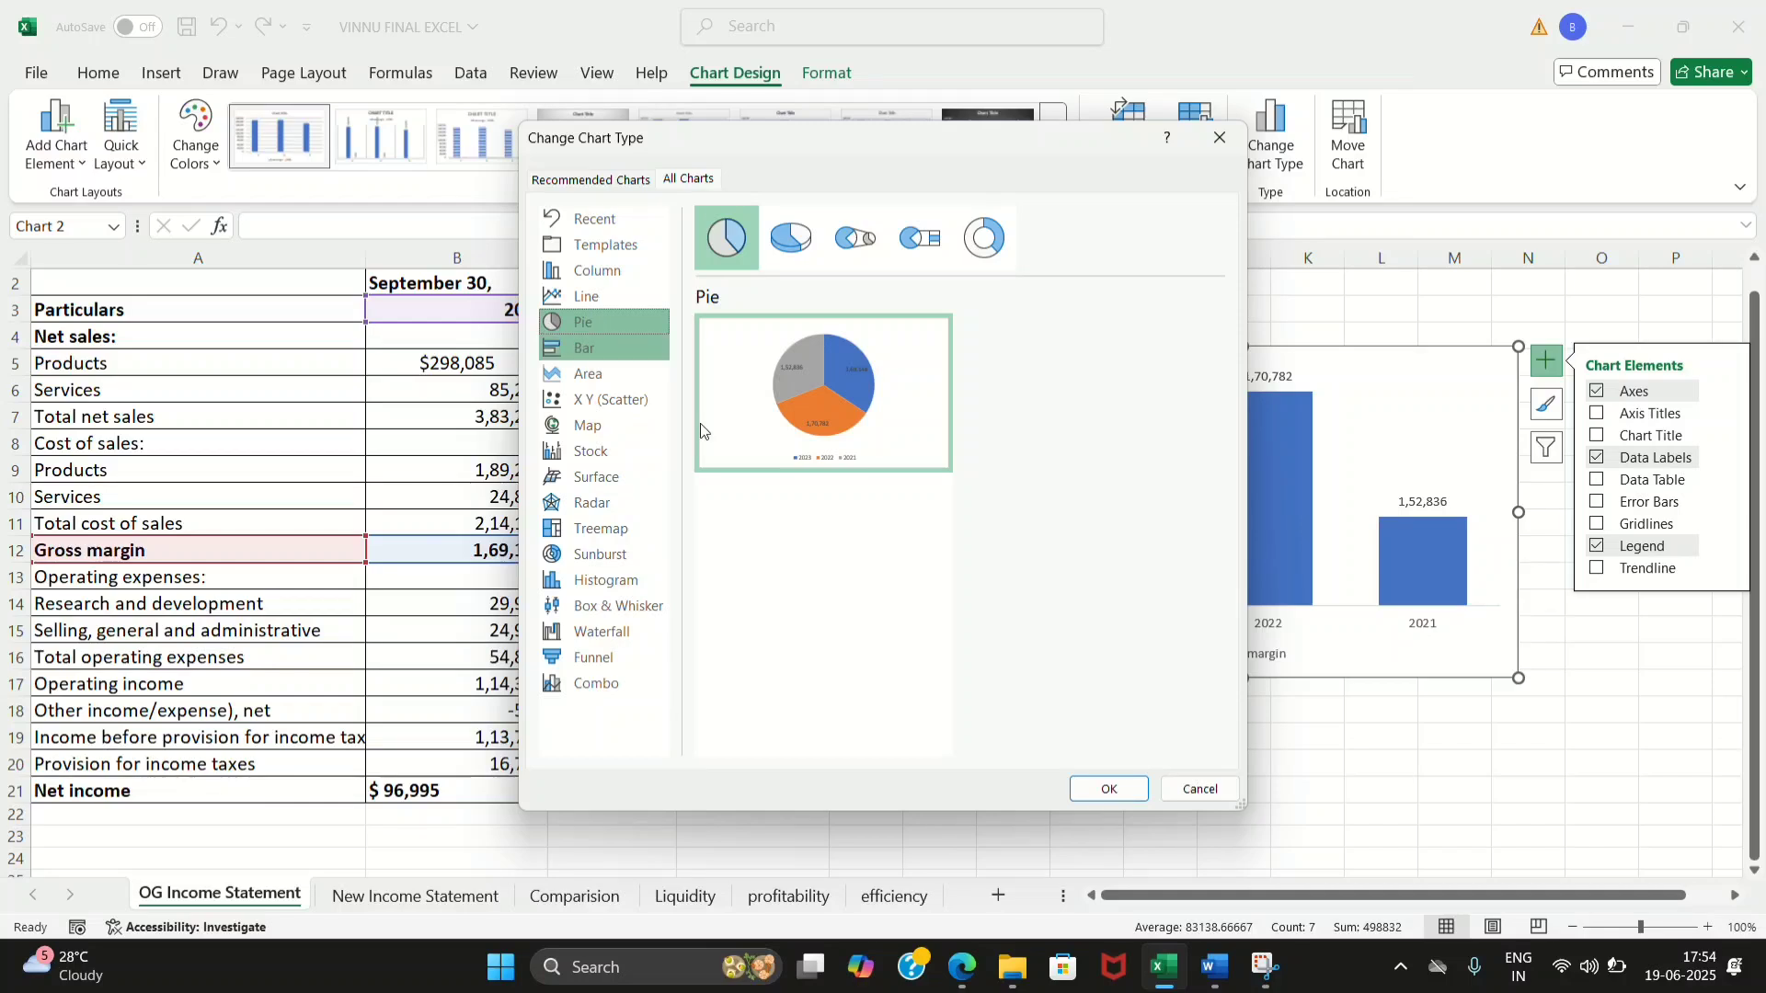
click(1094, 790)
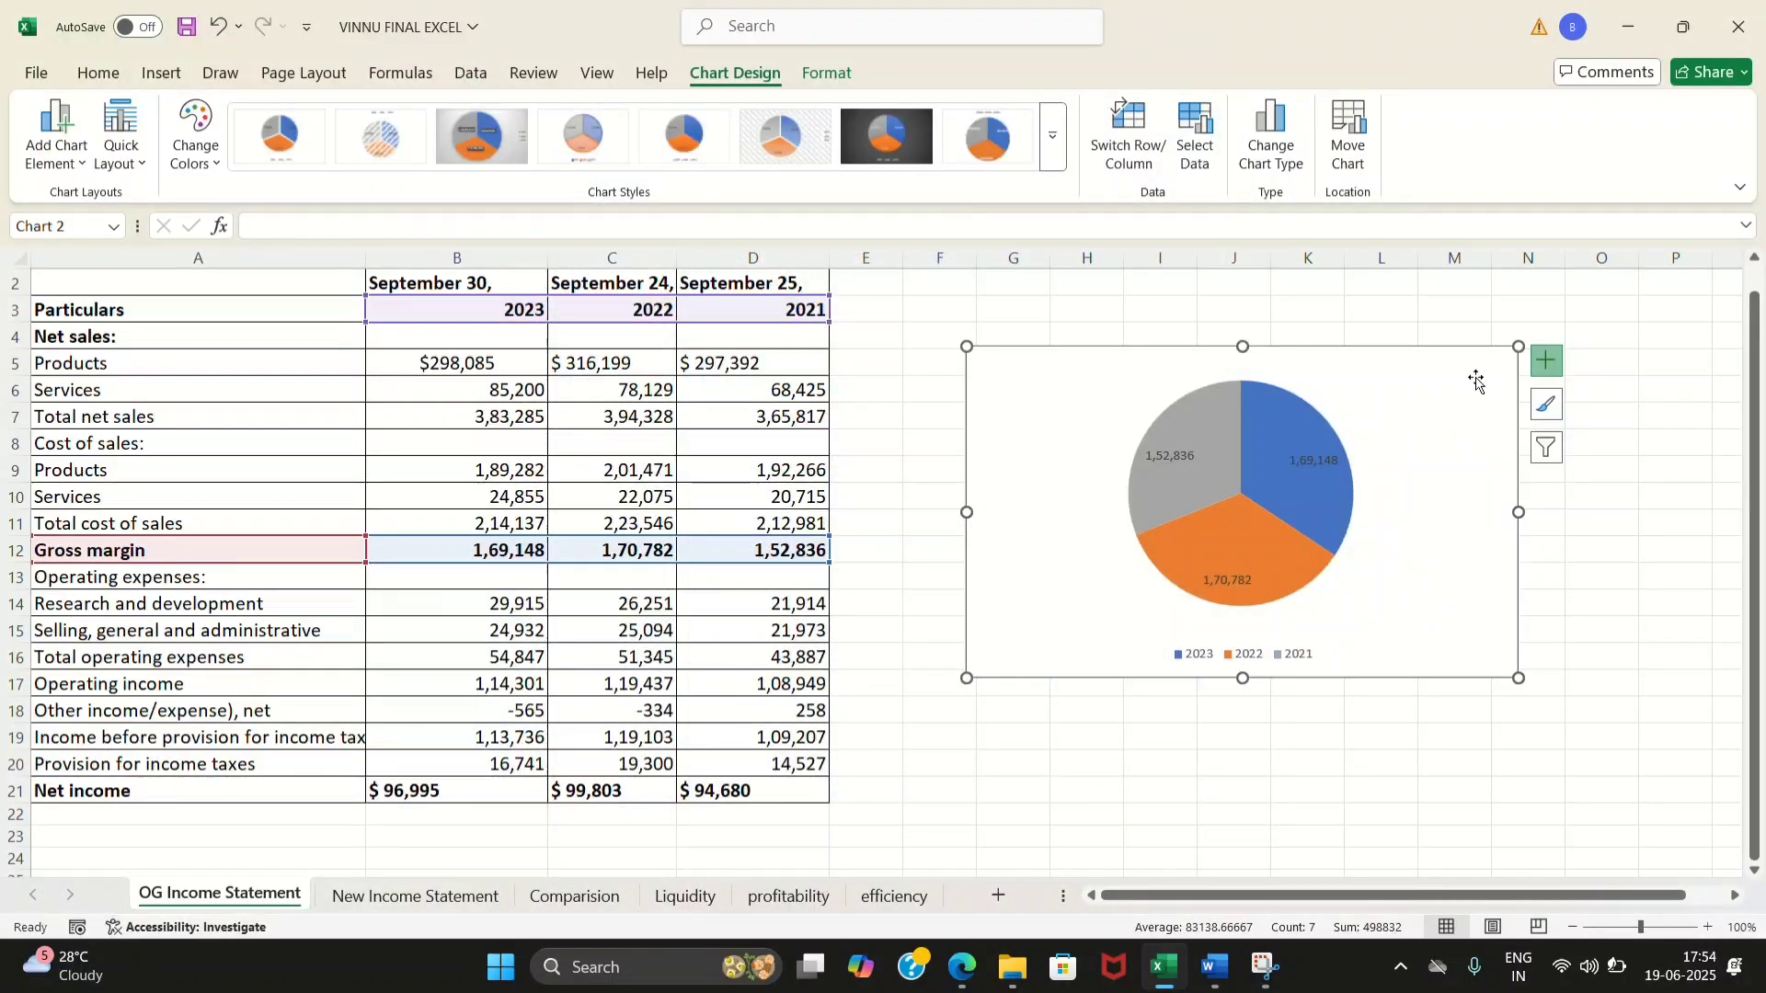
Add the chart title to the pie chart
click(1549, 365)
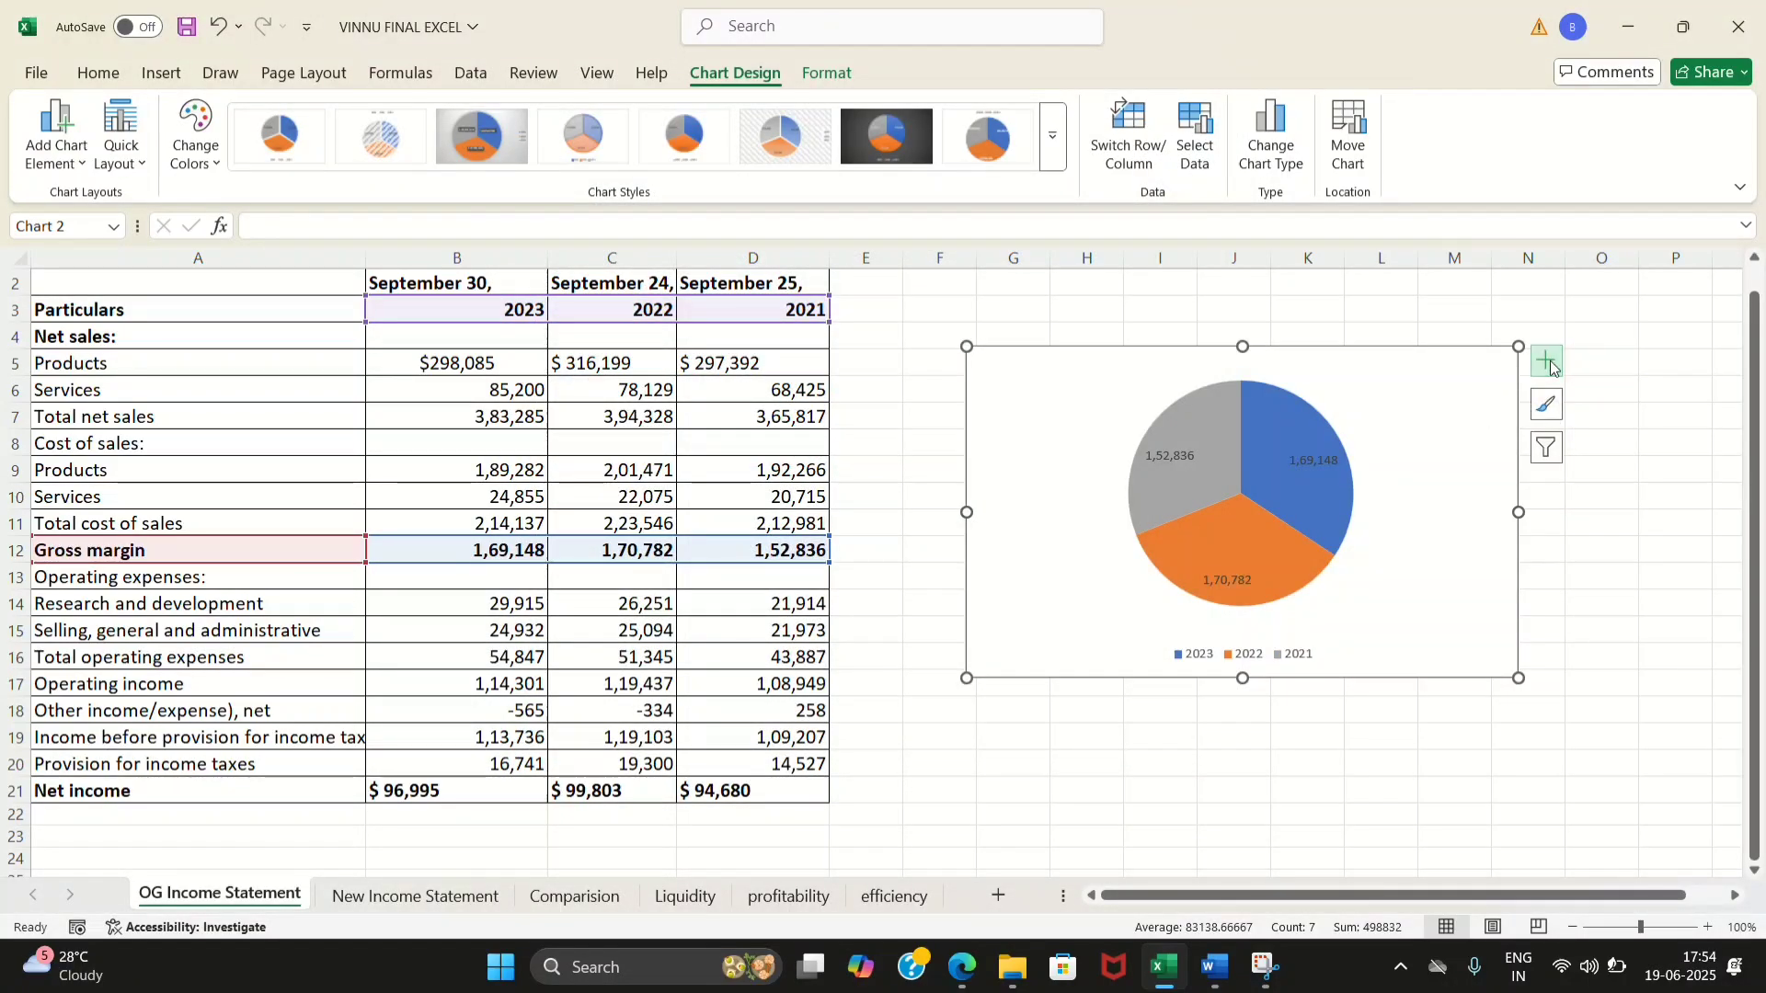
click(1549, 373)
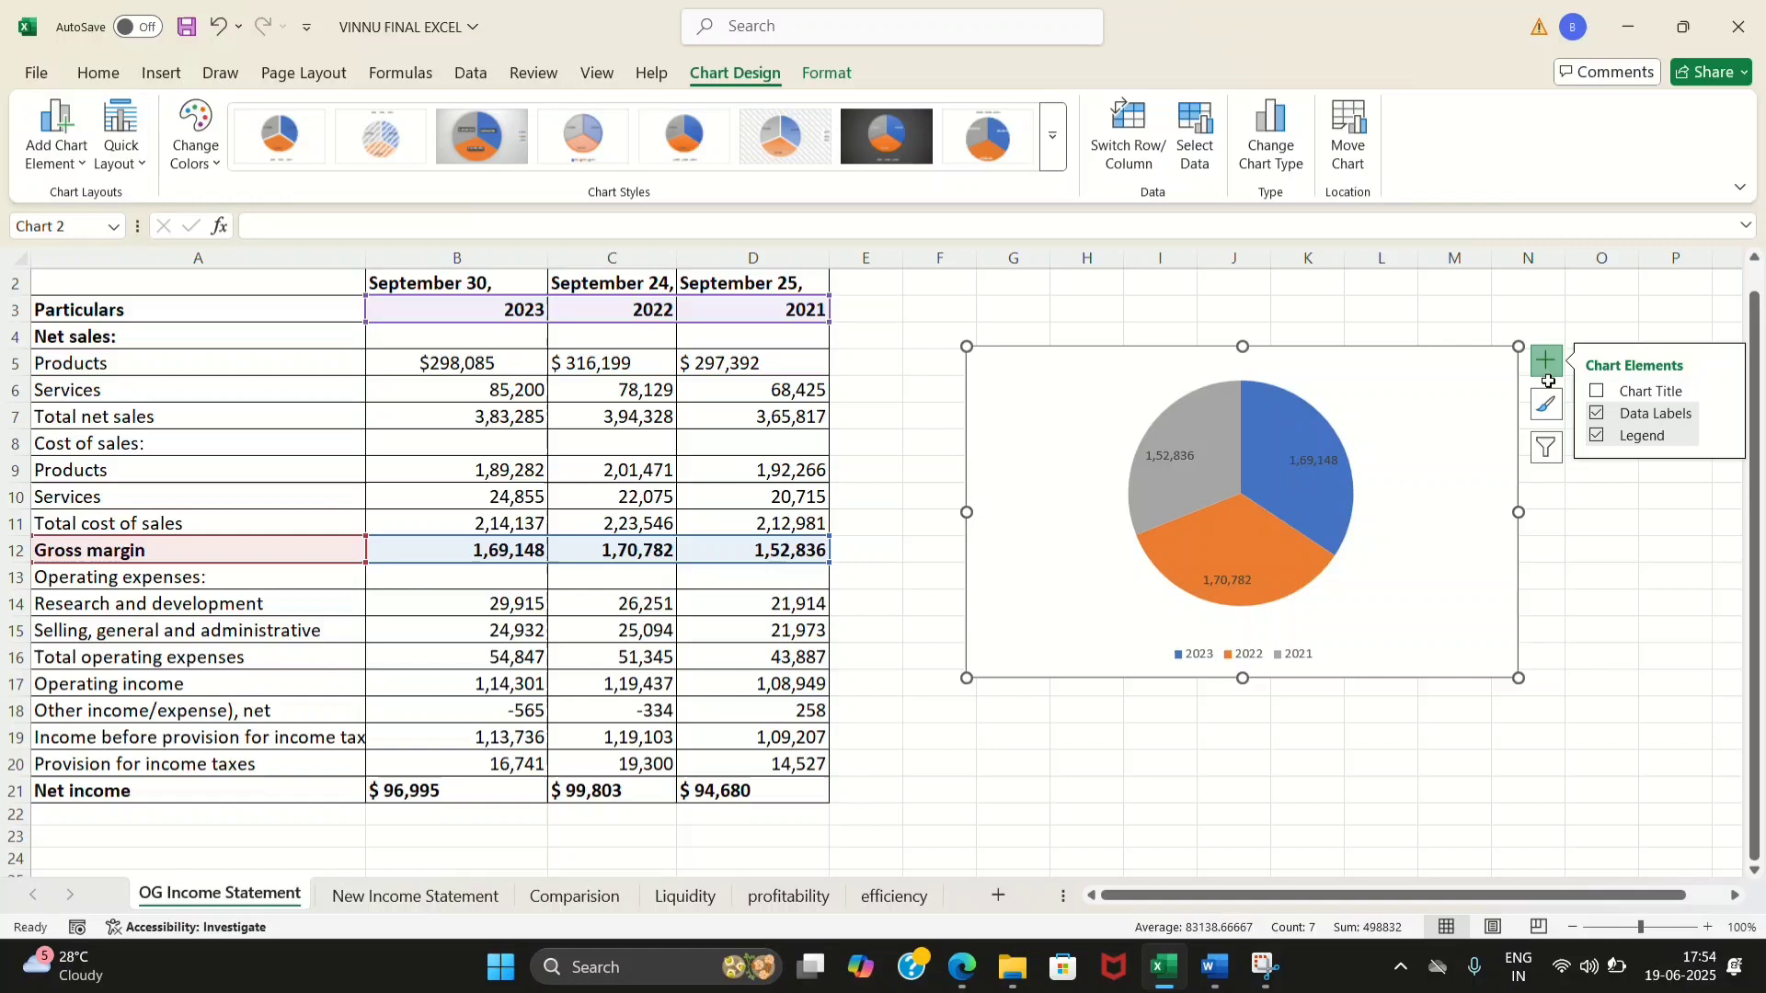
click(1596, 390)
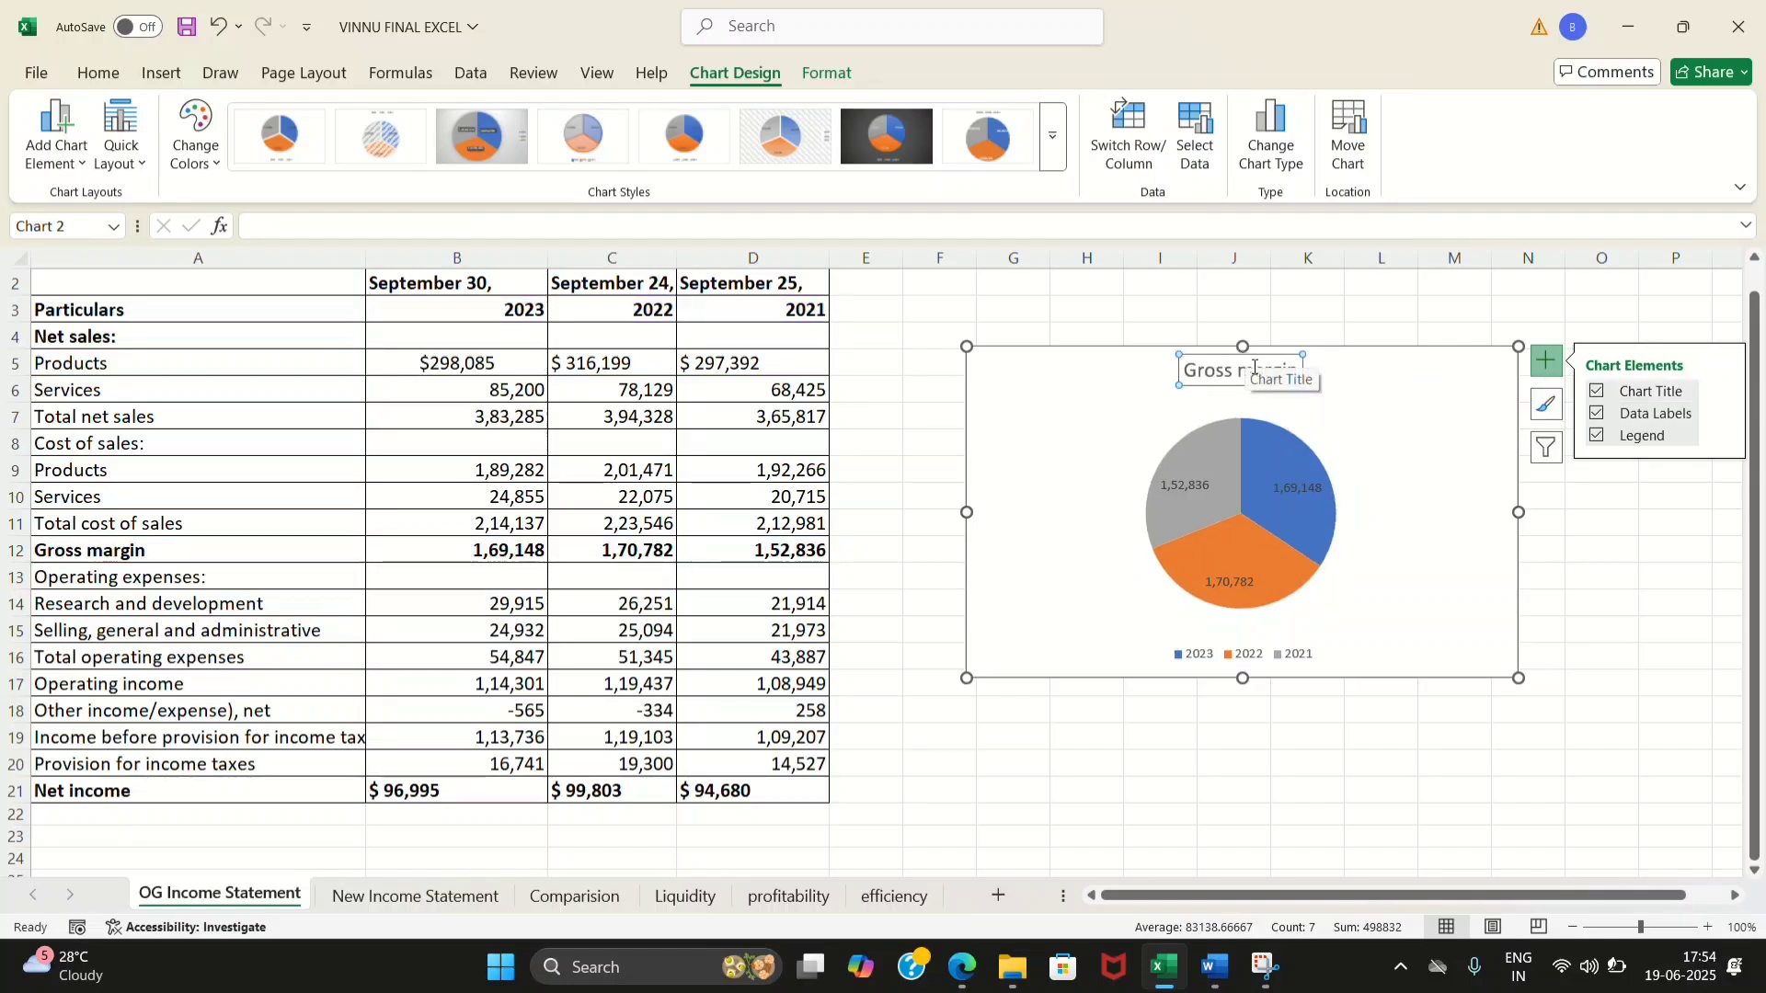
Make the pie chart's title, data labels and legend bold and deselect the chart
click(1249, 366)
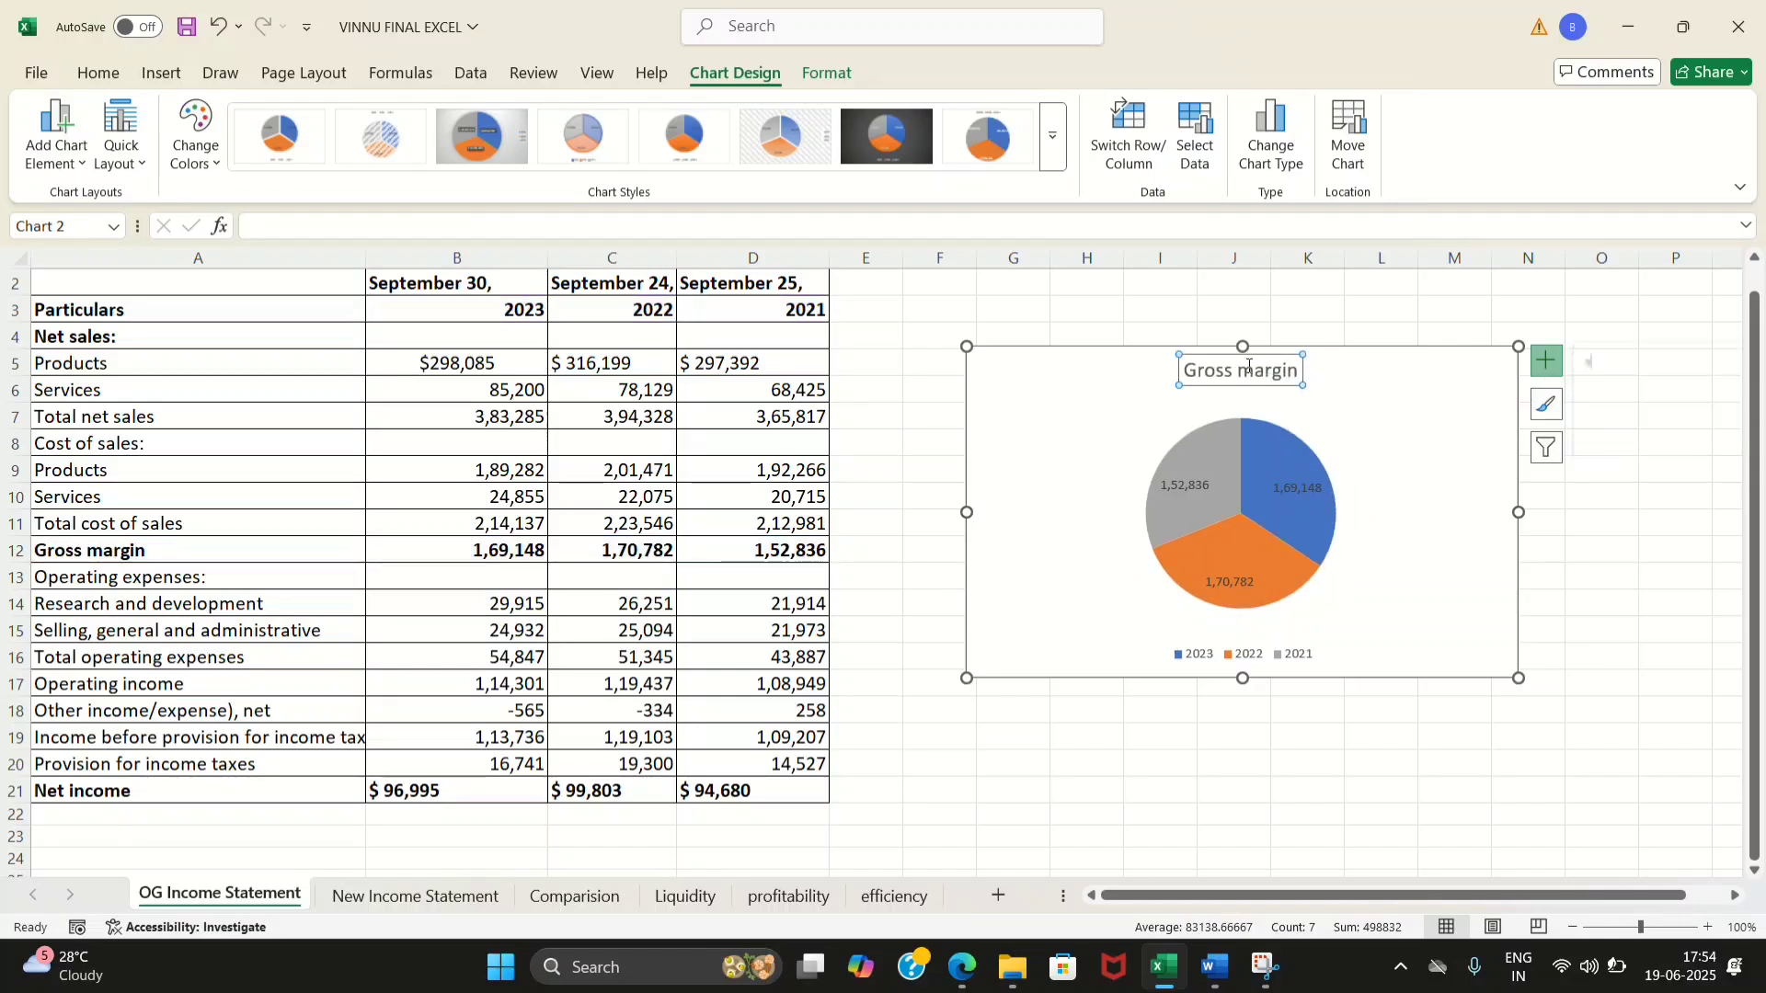
click(1249, 366)
triple_click(1247, 366)
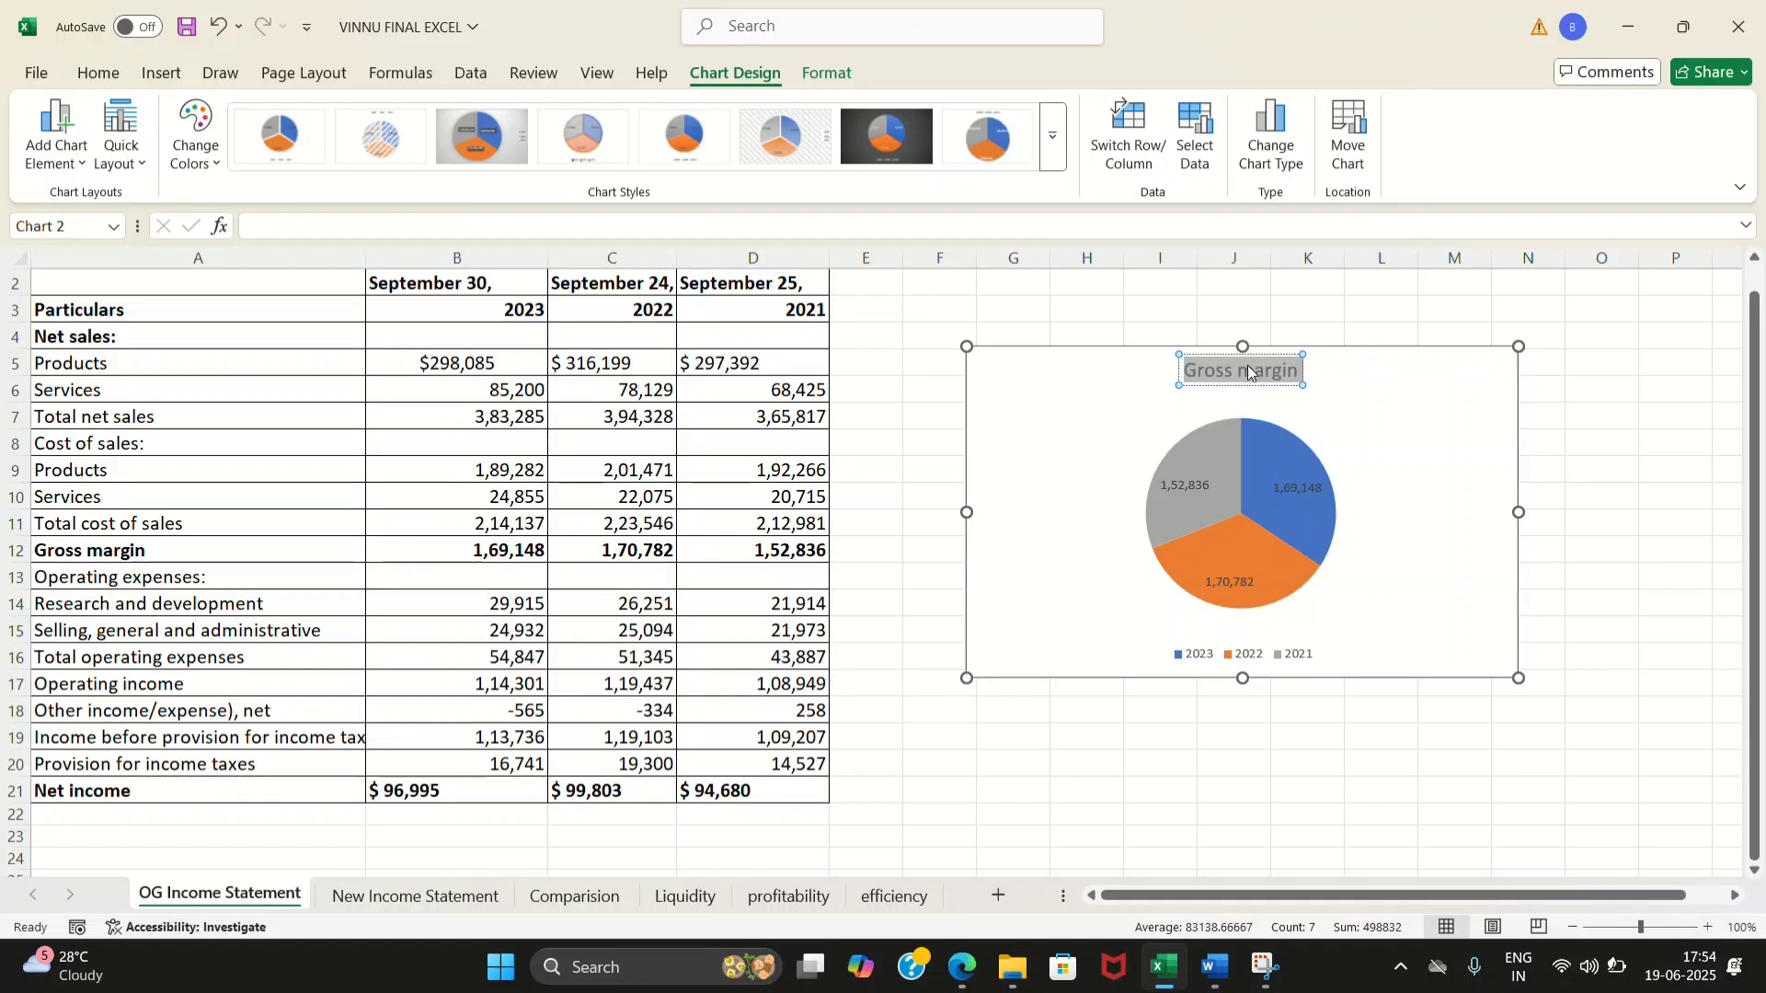
click(1422, 394)
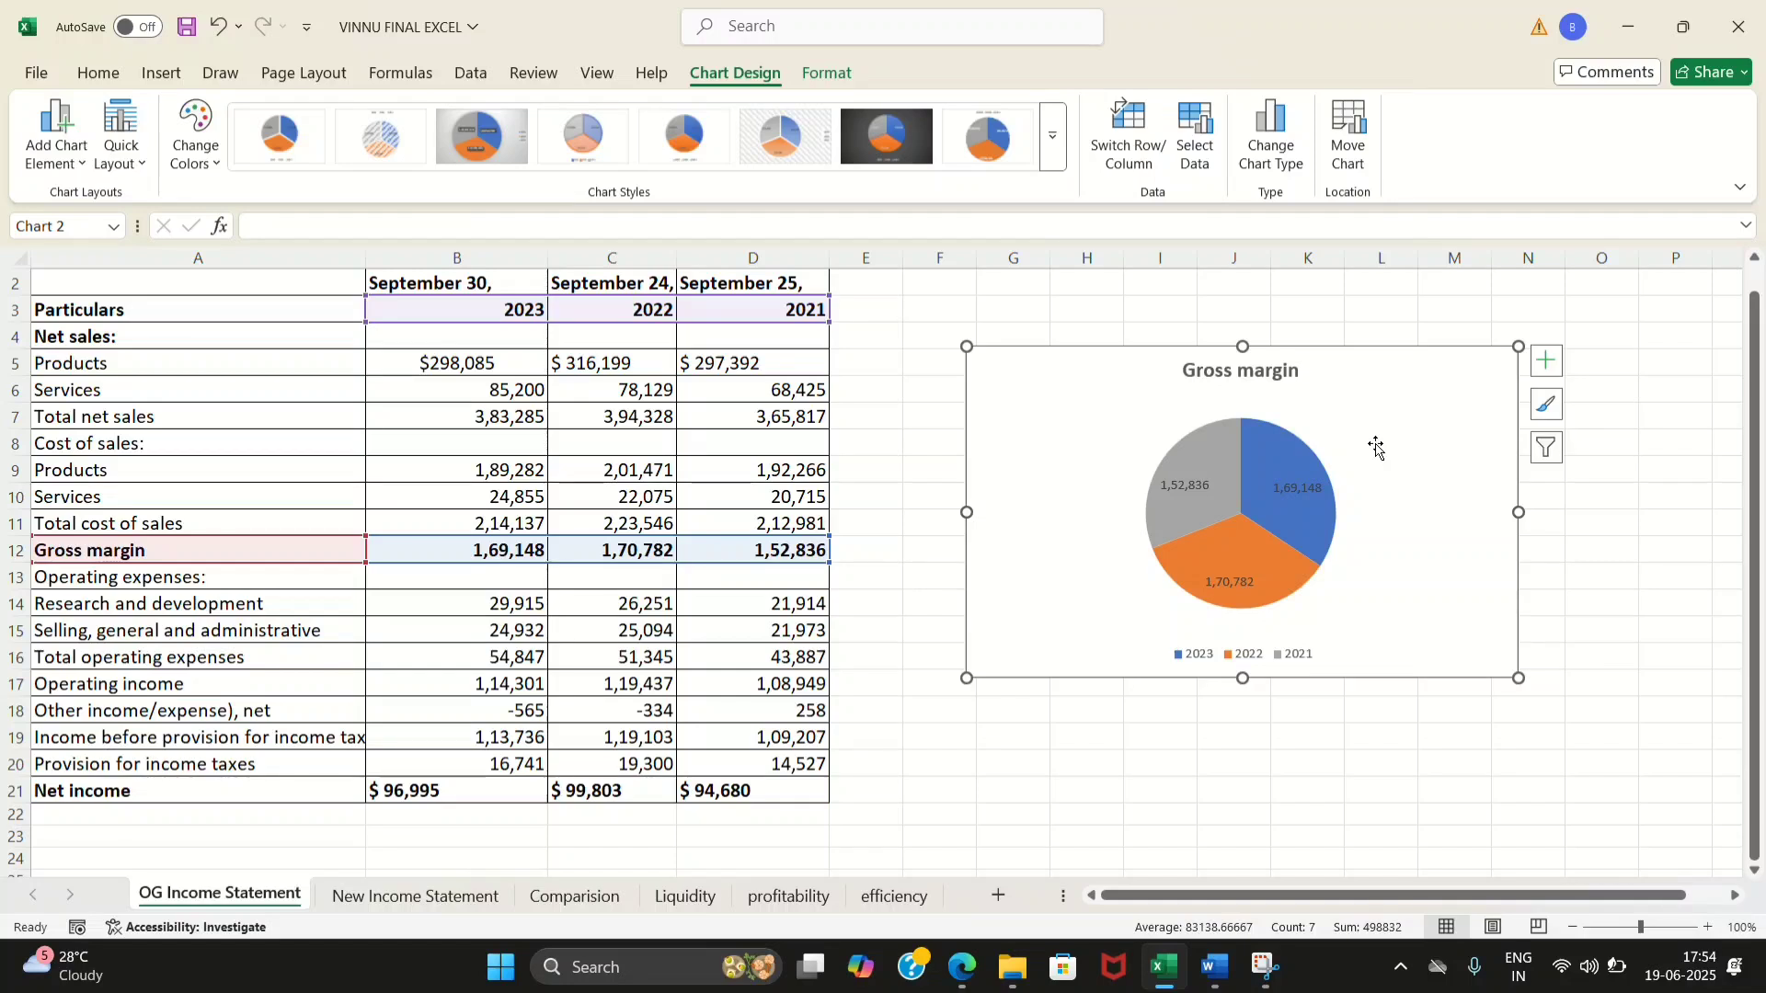
click(1246, 759)
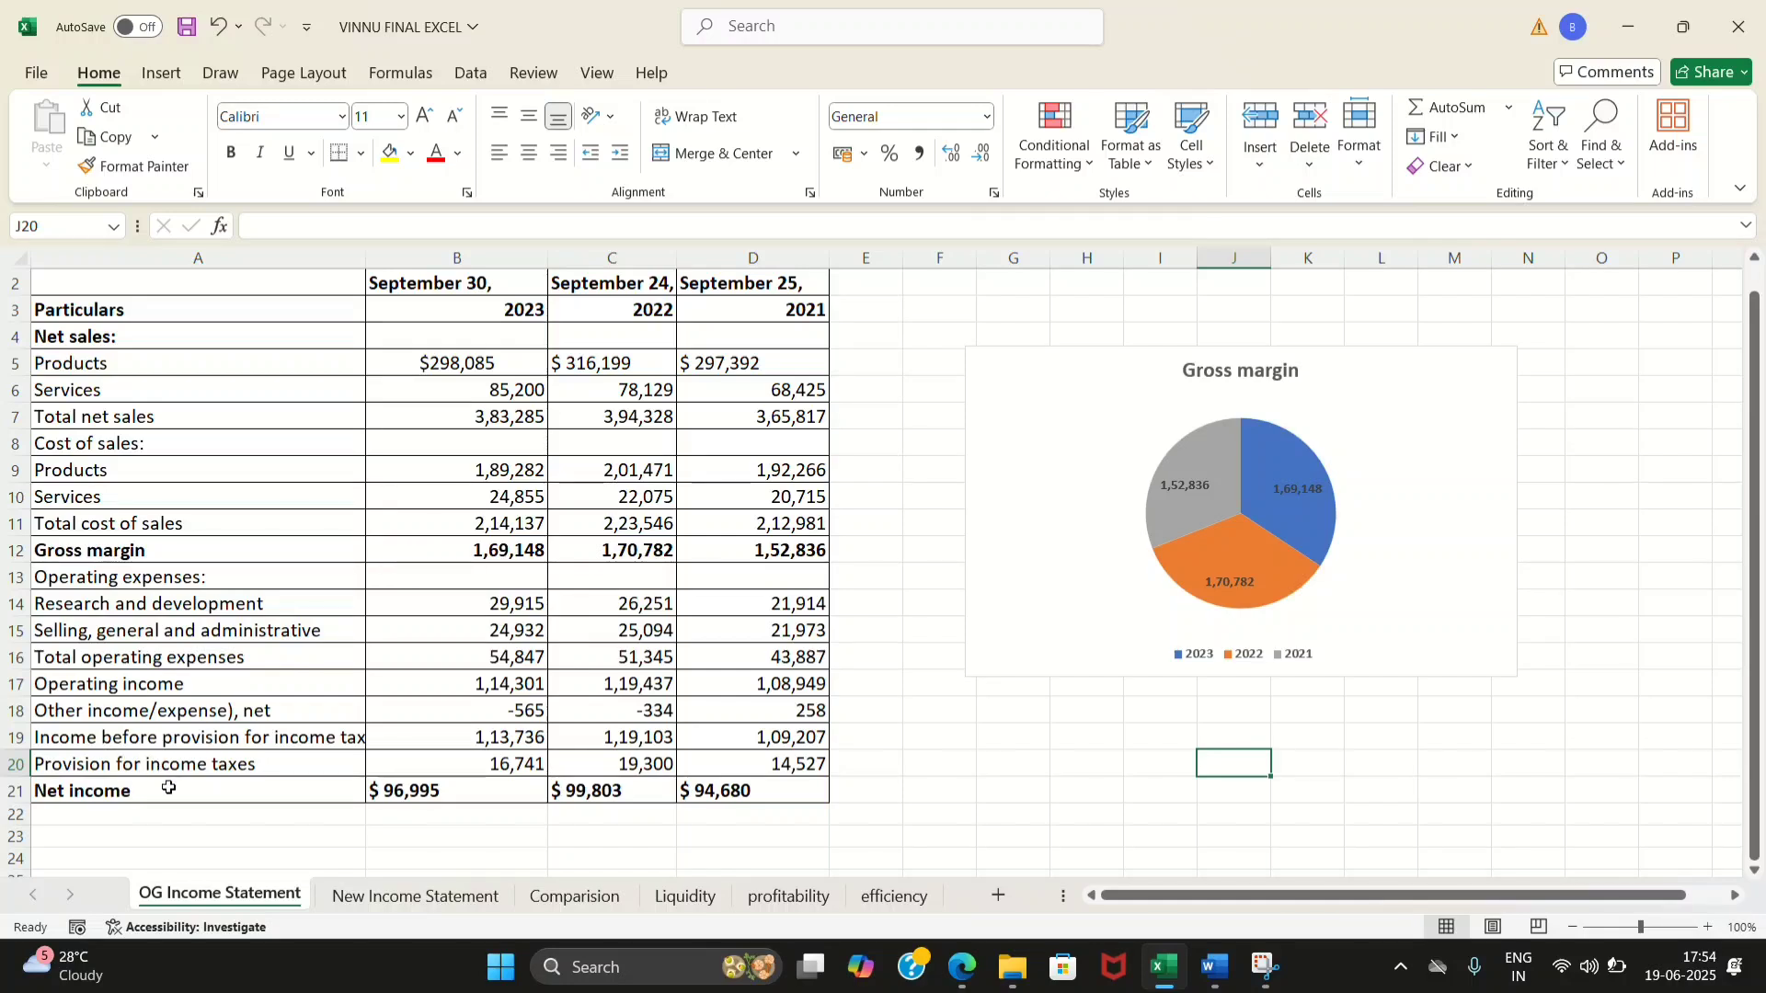